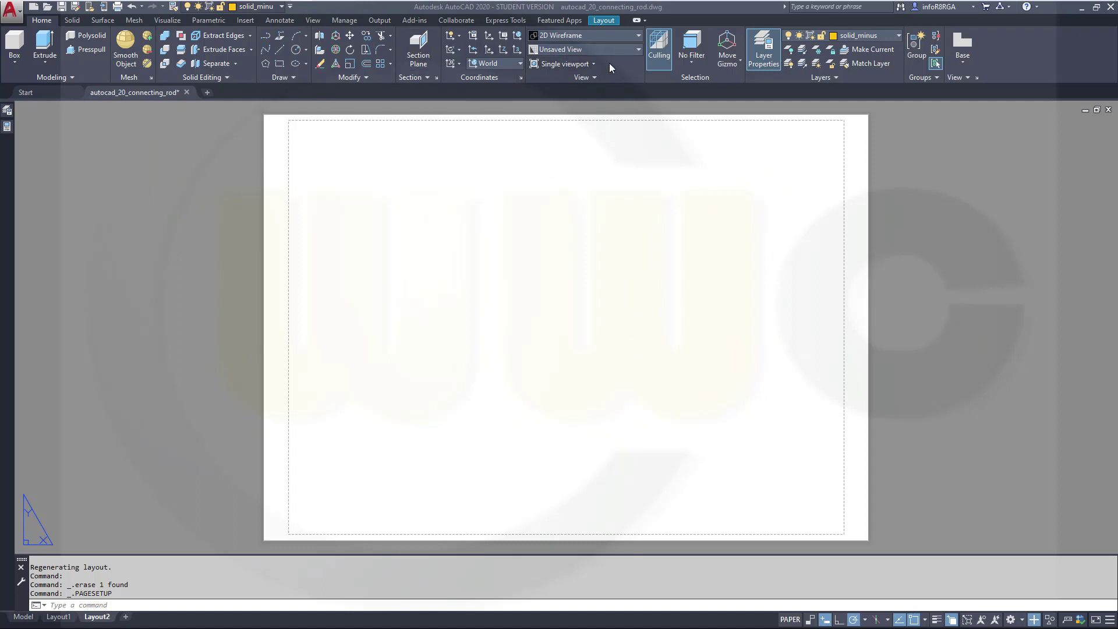
Start a base drawing view of the connecting rod from model space on the Layout tab.
left_click(605, 21)
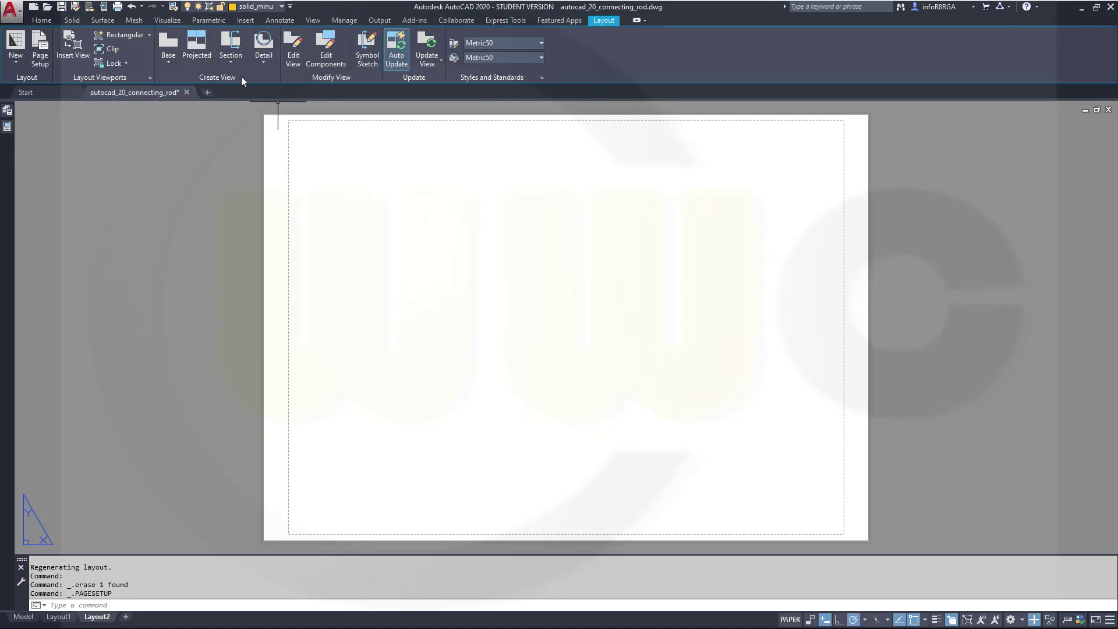
left_click(168, 52)
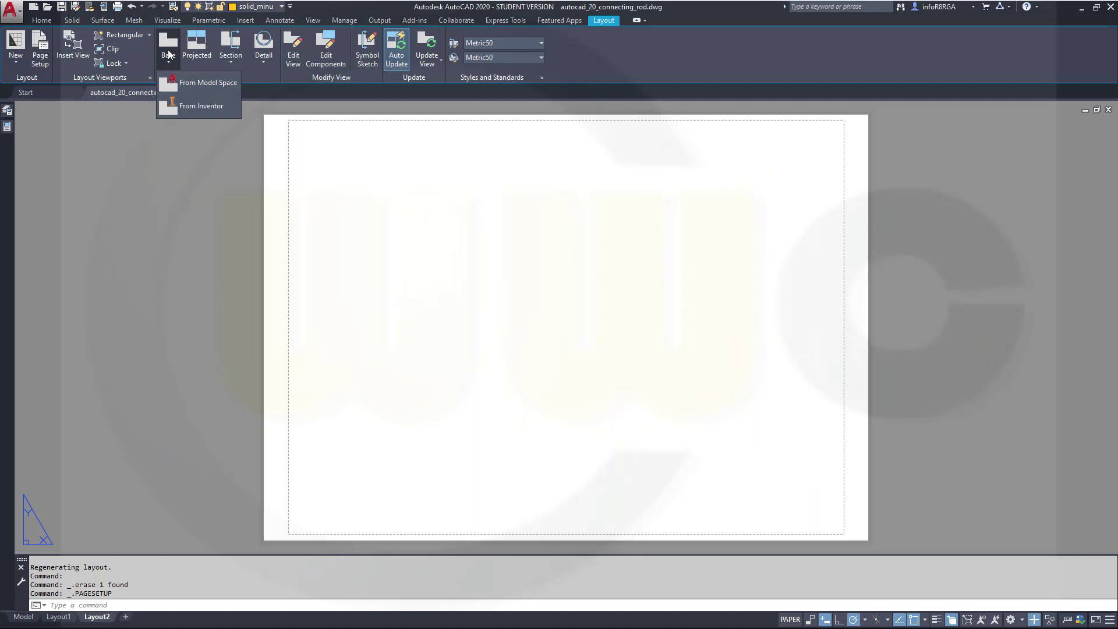
left_click(194, 82)
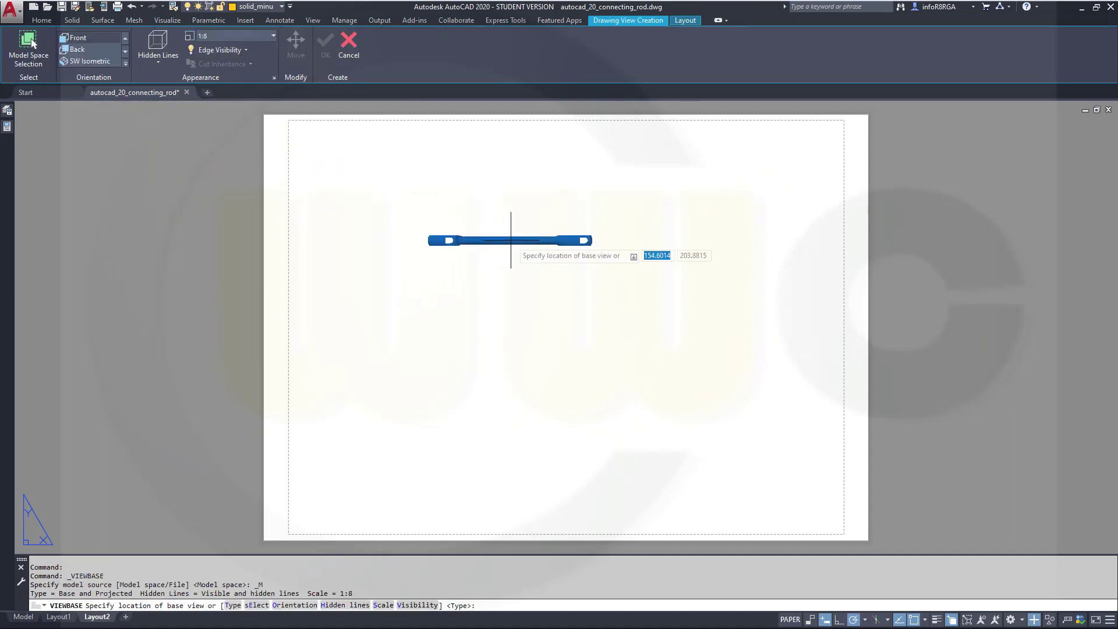
Set the base view scale to 0.25.
right_click(576, 226)
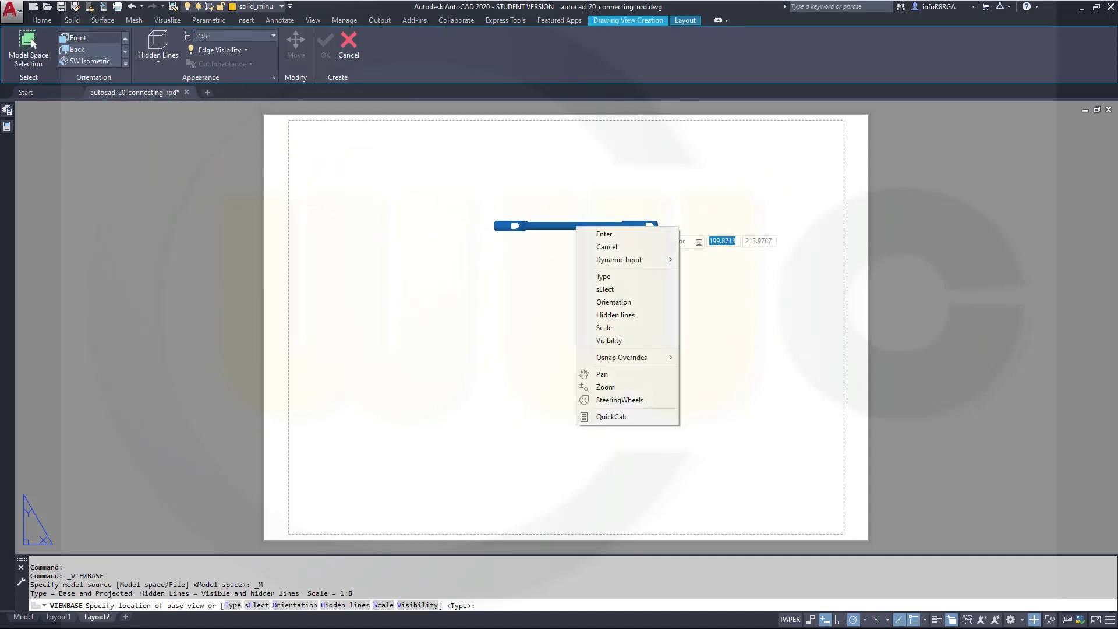
left_click(627, 329)
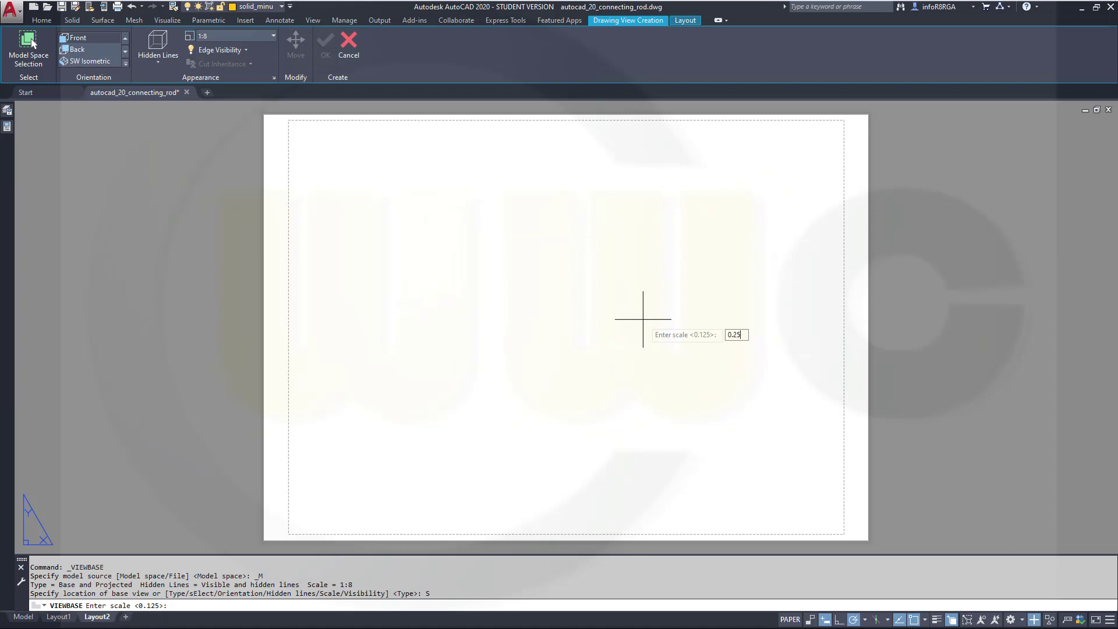
key("Return")
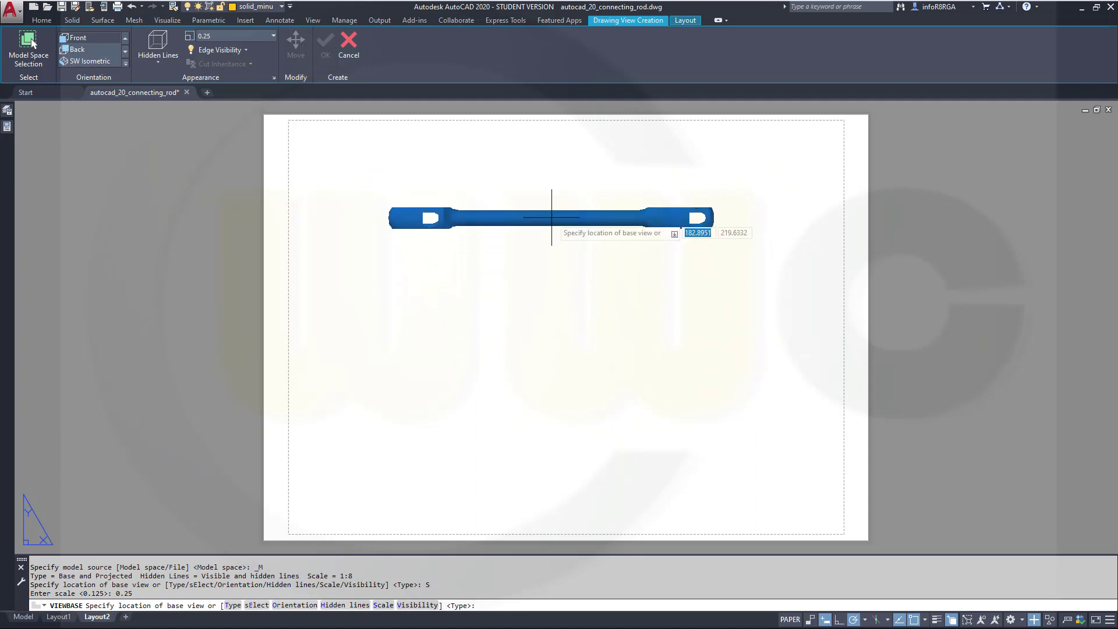
Switch the base view to Top orientation and place it in the upper part of the sheet.
right_click(551, 217)
left_click(589, 294)
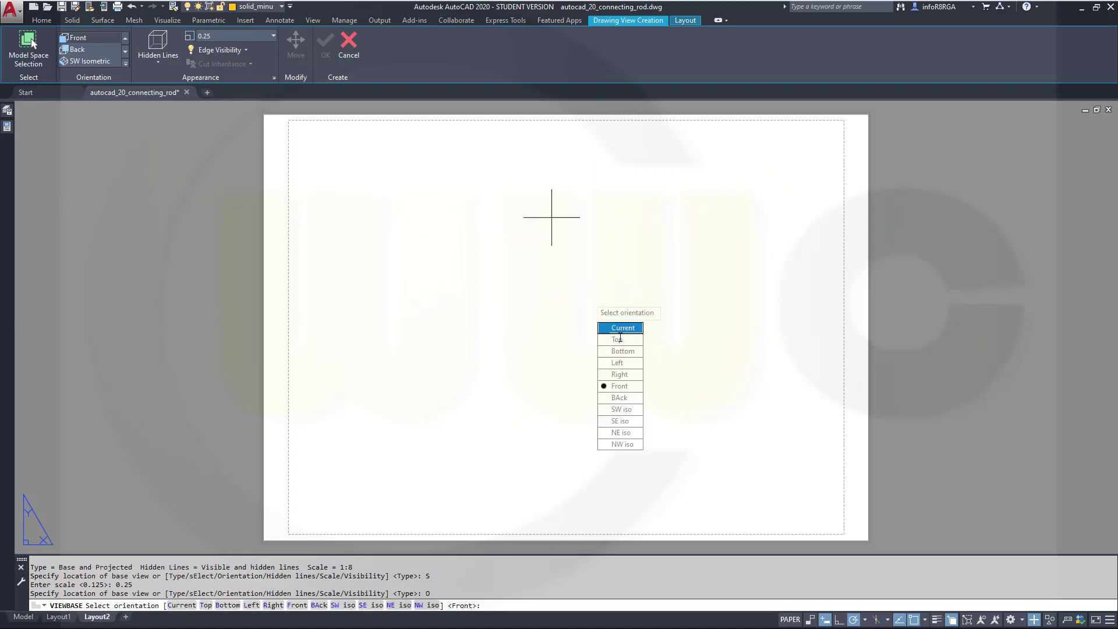
left_click(619, 340)
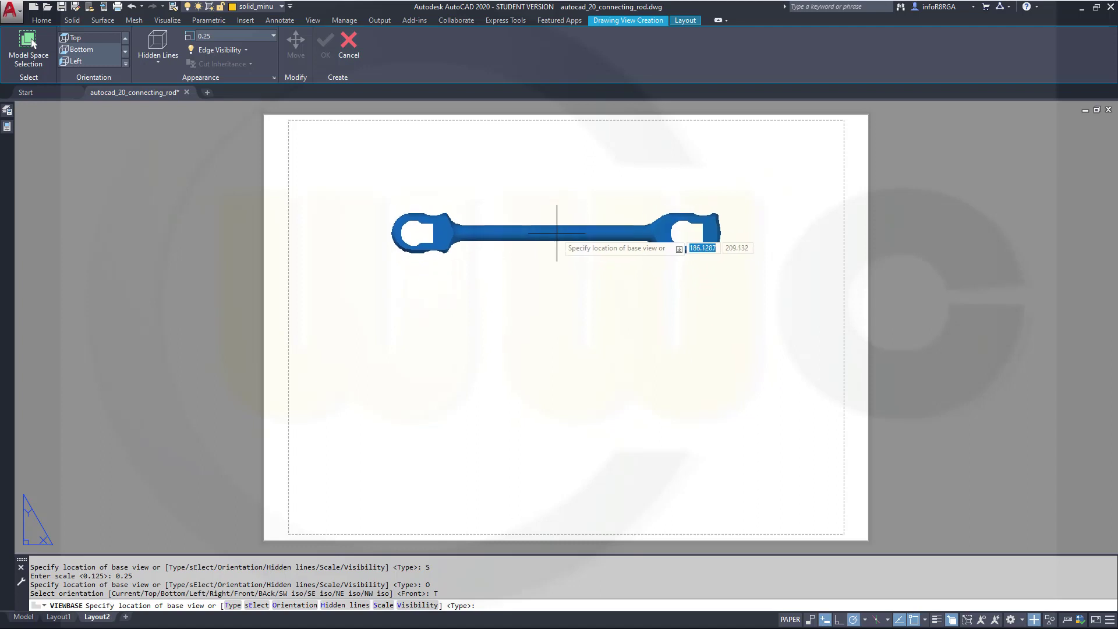
left_click(560, 237)
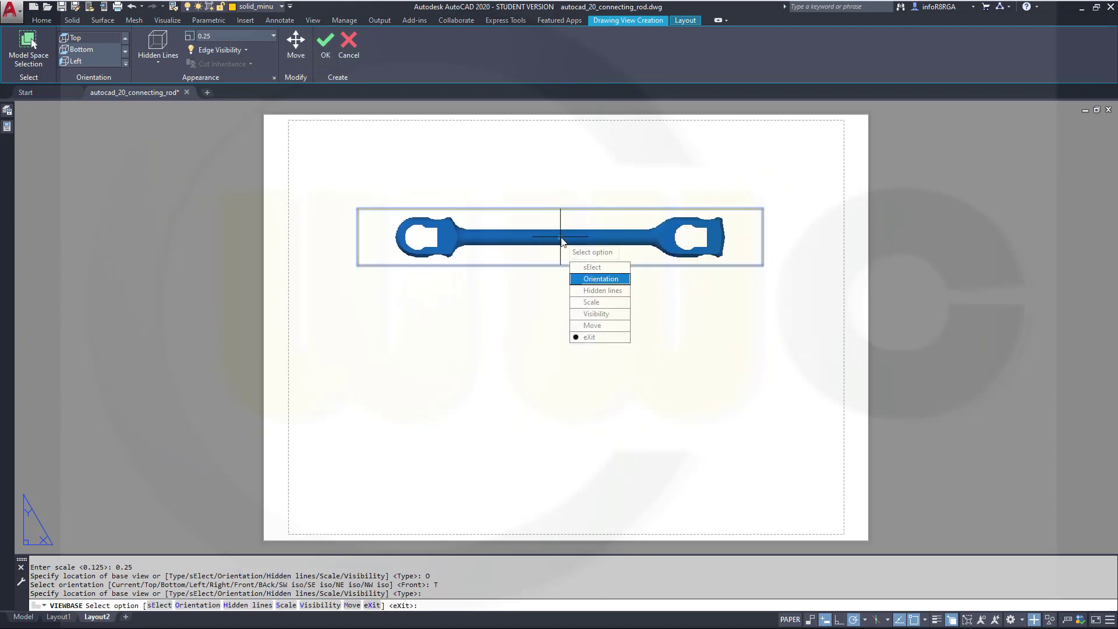
Place the projected front view below the top view, finish VIEWBASE, and pan to see both views.
left_click(589, 337)
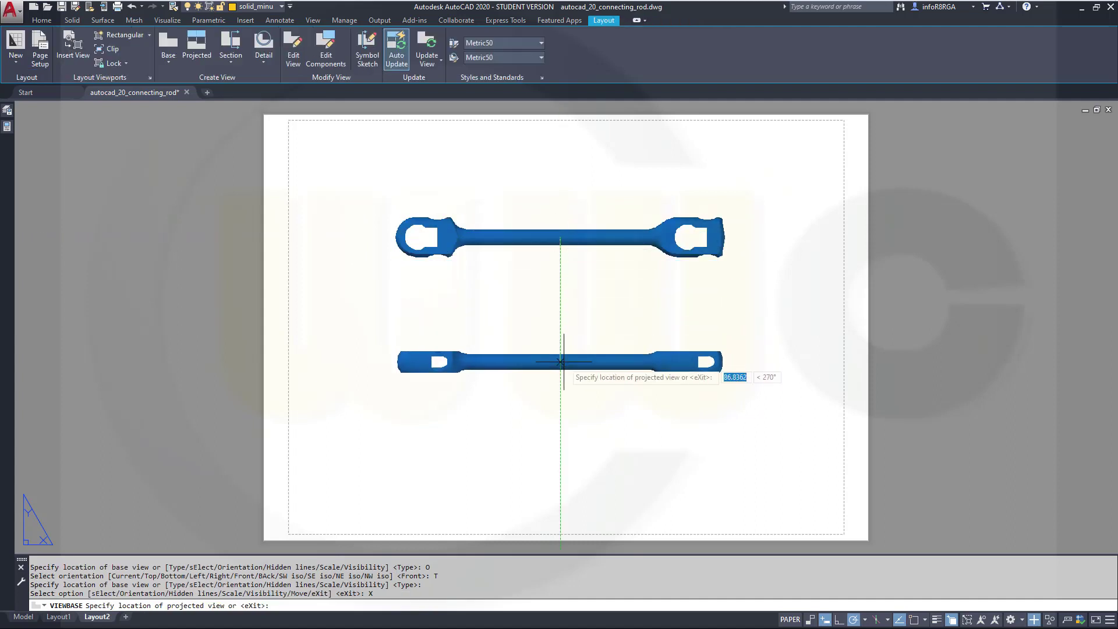
scroll(560, 329, "up", 2)
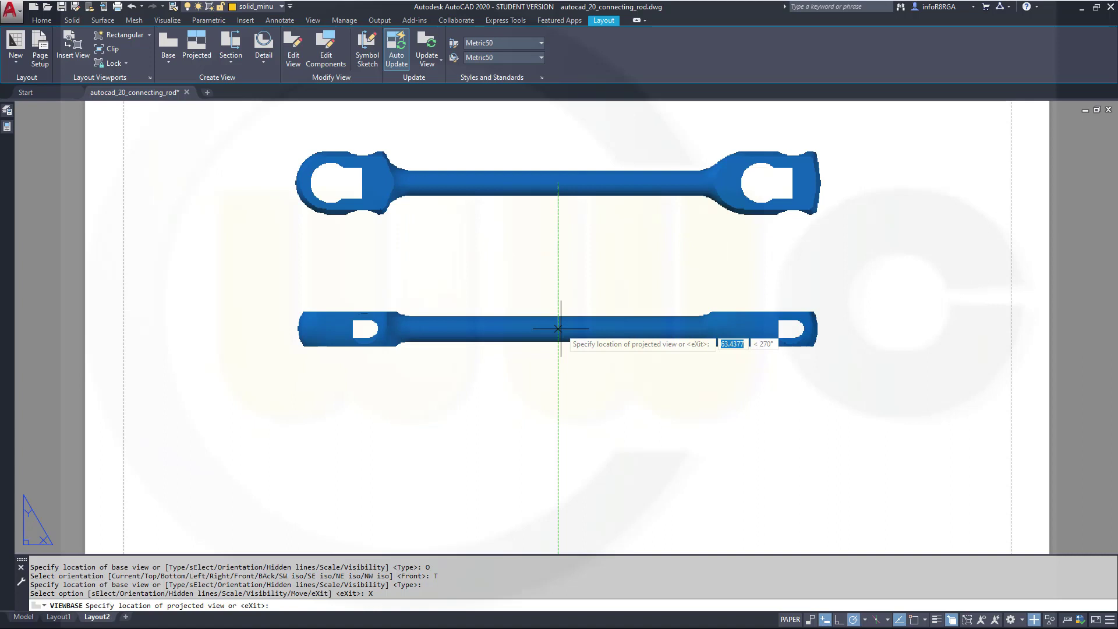
scroll(560, 329, "down", 2)
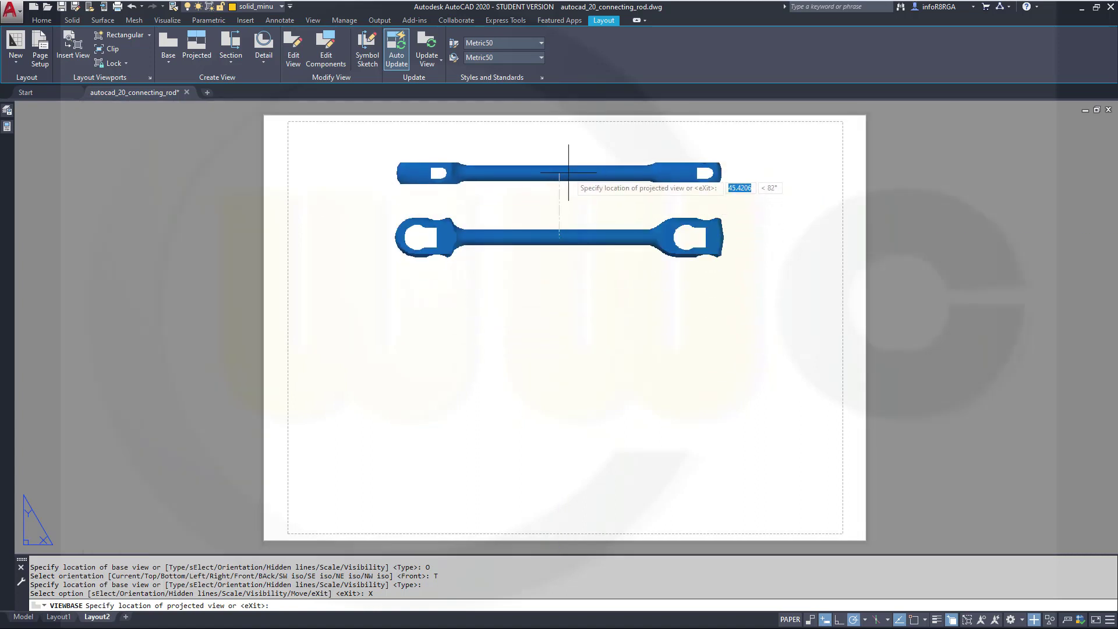
left_click(583, 356)
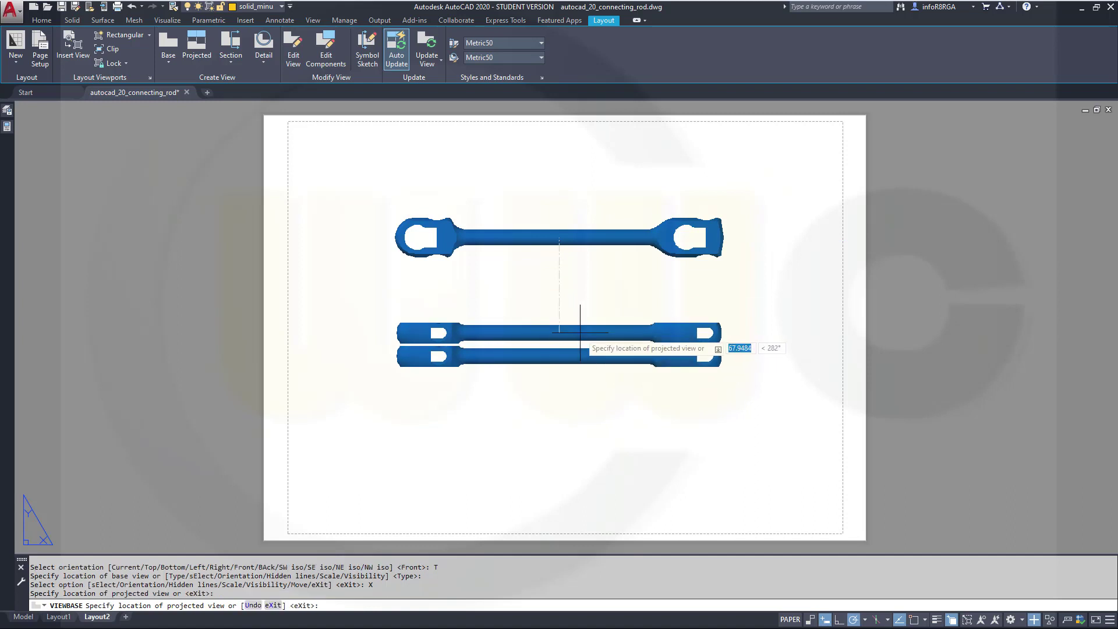
key("Return")
scroll(536, 369, "up", 2)
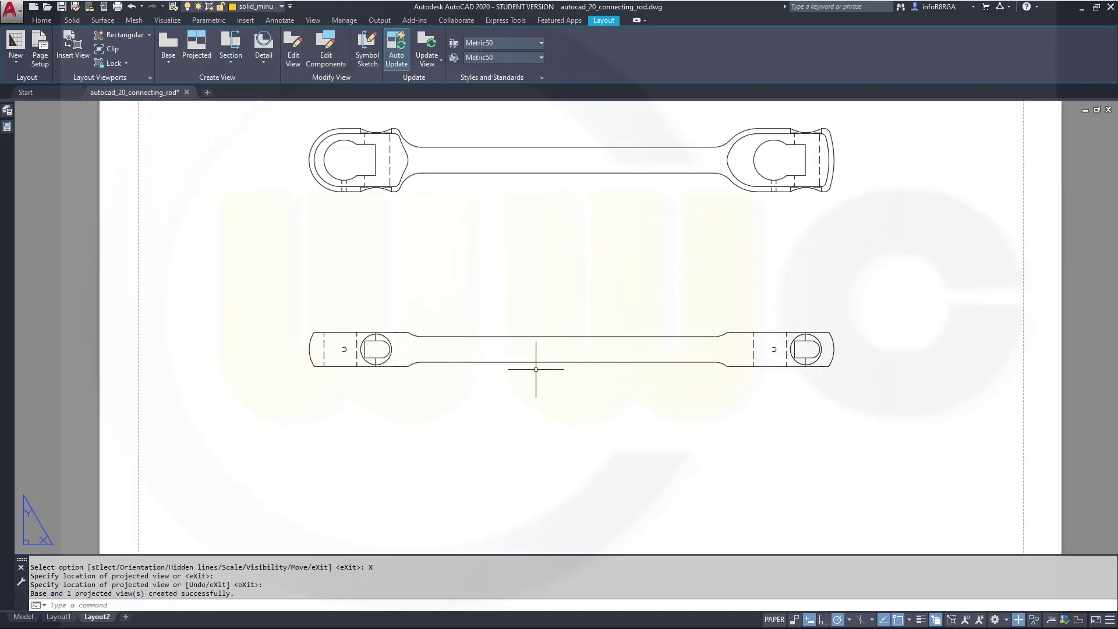
scroll(564, 332, "down", 3)
middle_click_drag(591, 292, 585, 357)
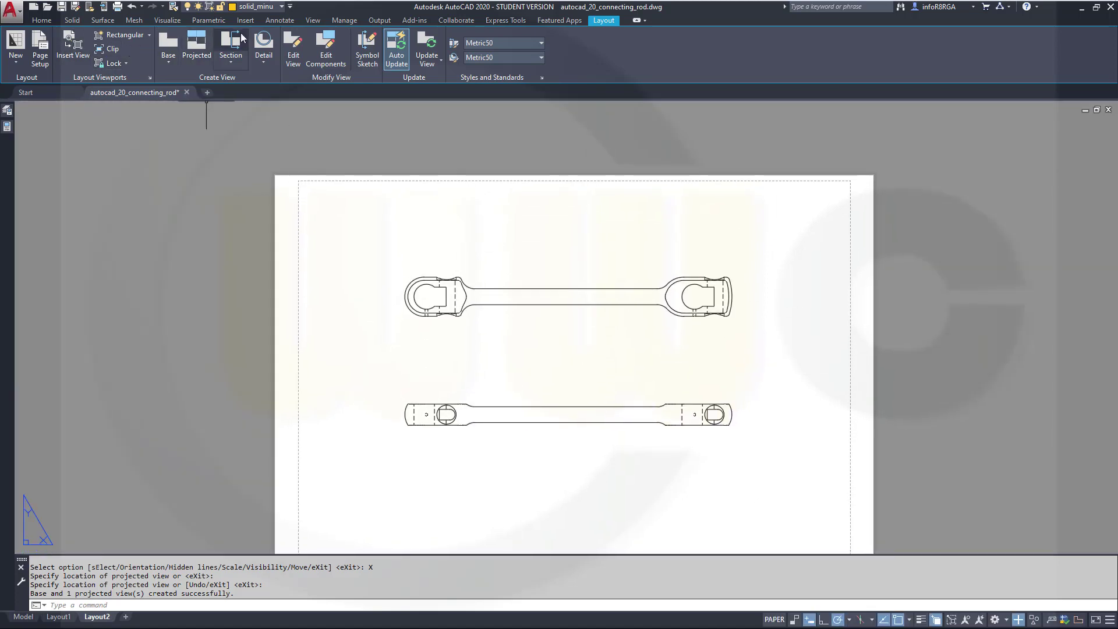
Add center marks to the left and right end holes of the top view.
left_click(280, 20)
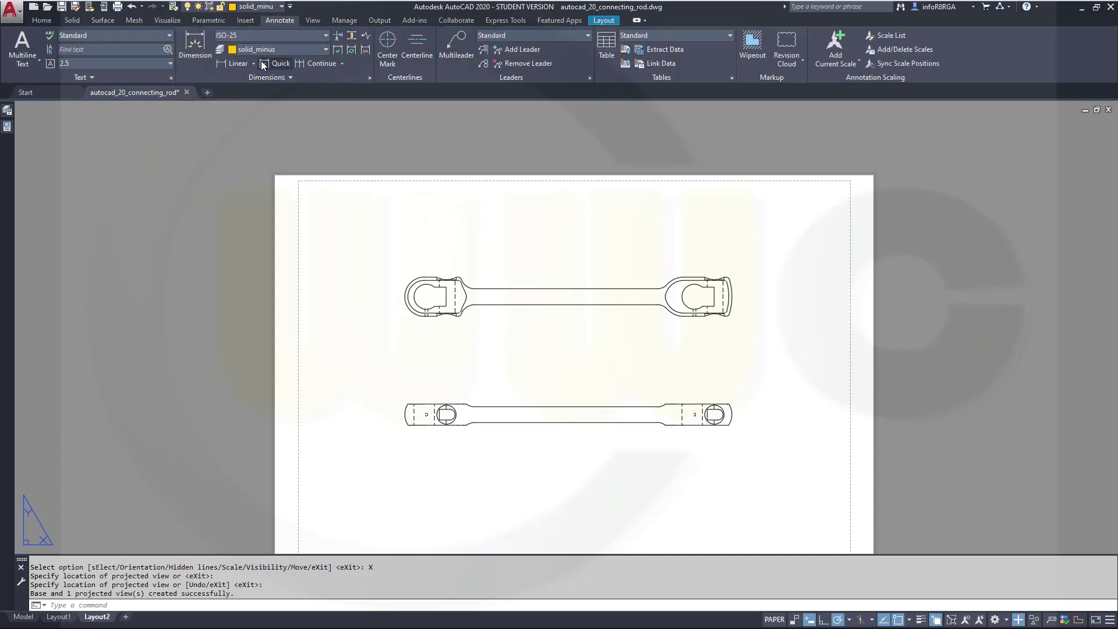
left_click(194, 45)
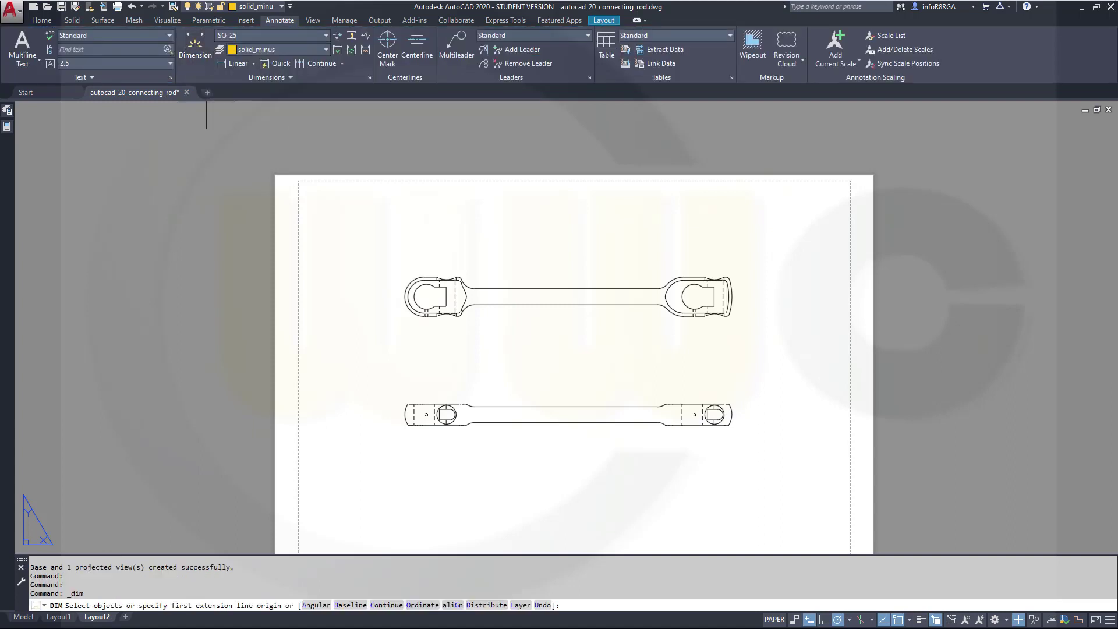
scroll(471, 231, "up", 4)
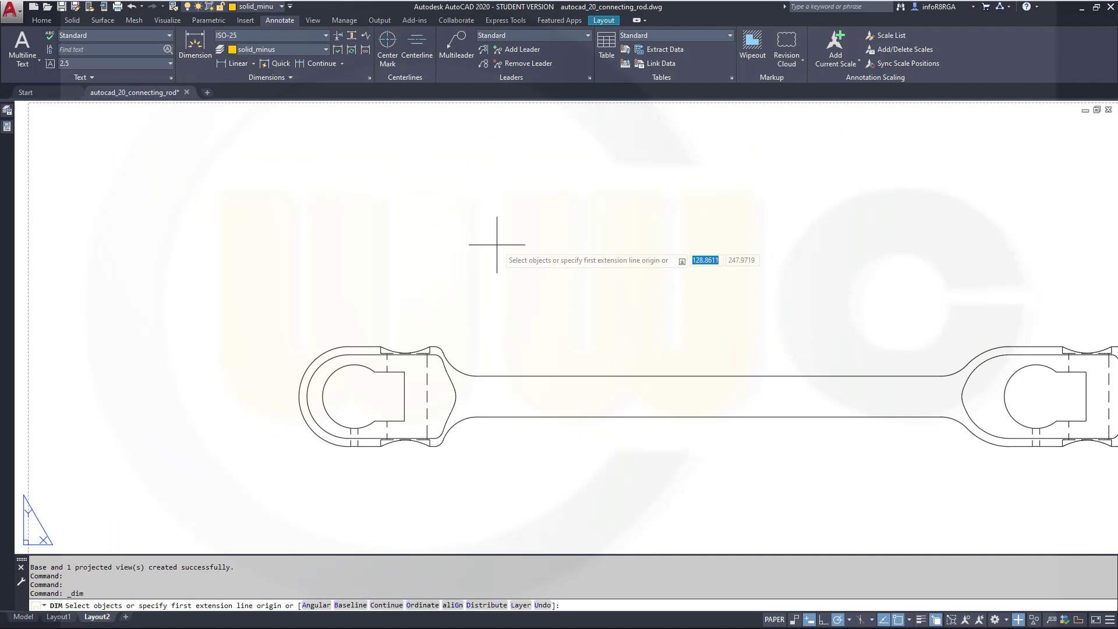
scroll(473, 227, "down", 2)
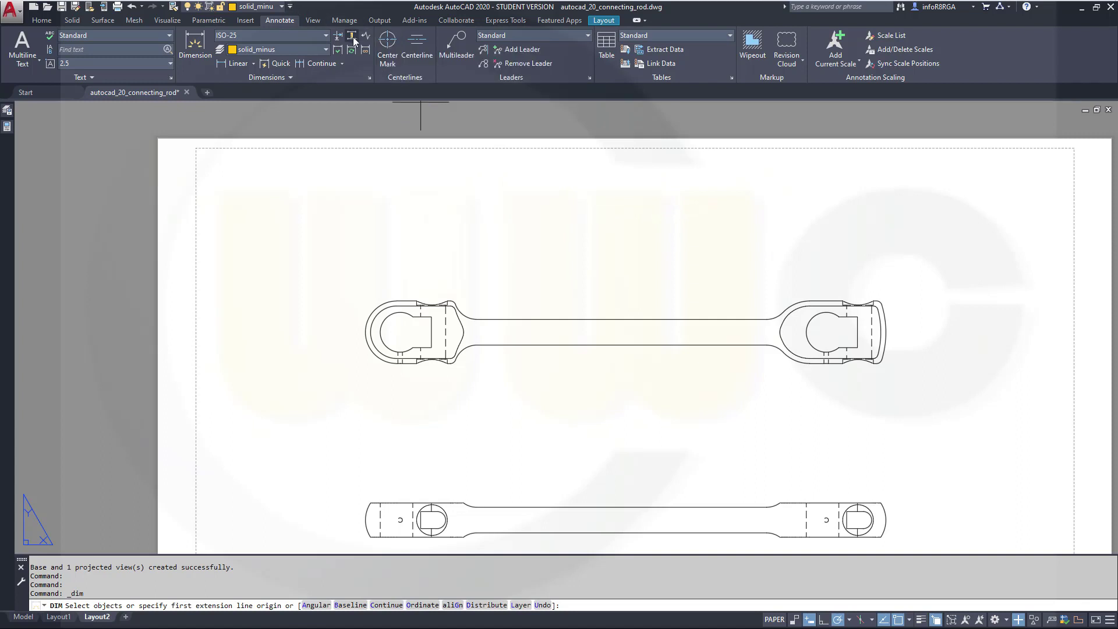
left_click(388, 43)
scroll(506, 379, "up", 5)
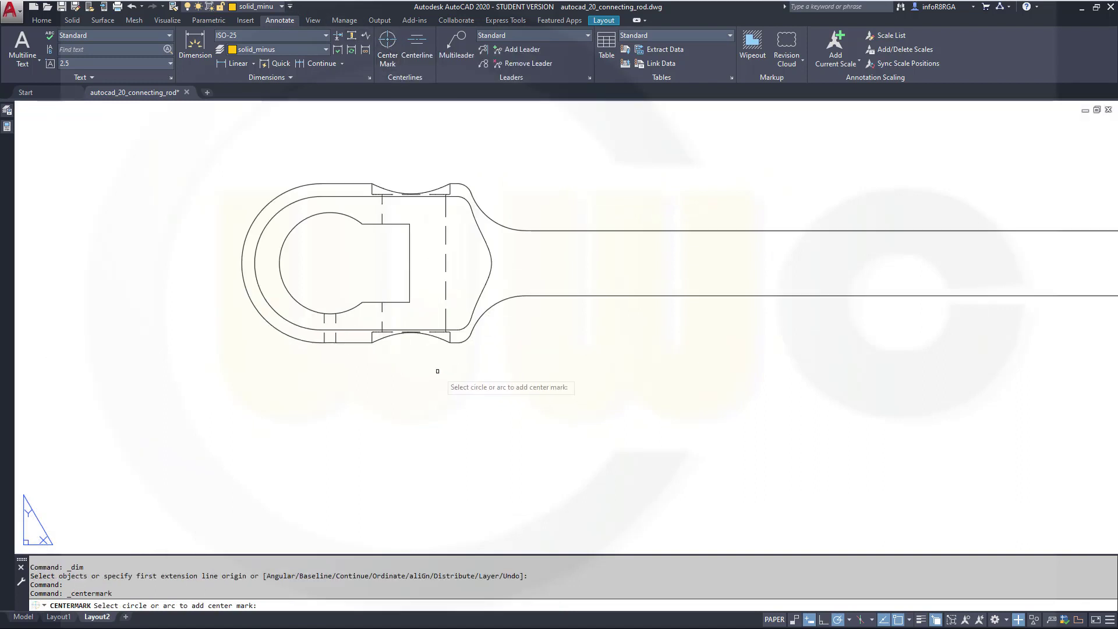
left_click(311, 310)
scroll(513, 248, "down", 5)
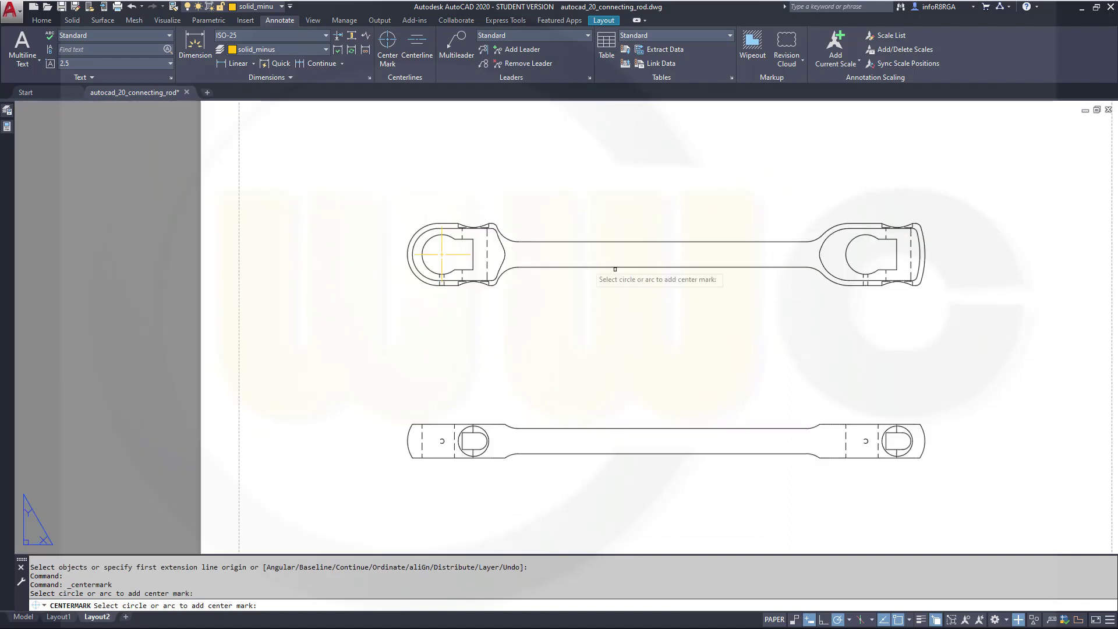
left_click(848, 261)
scroll(451, 407, "up", 2)
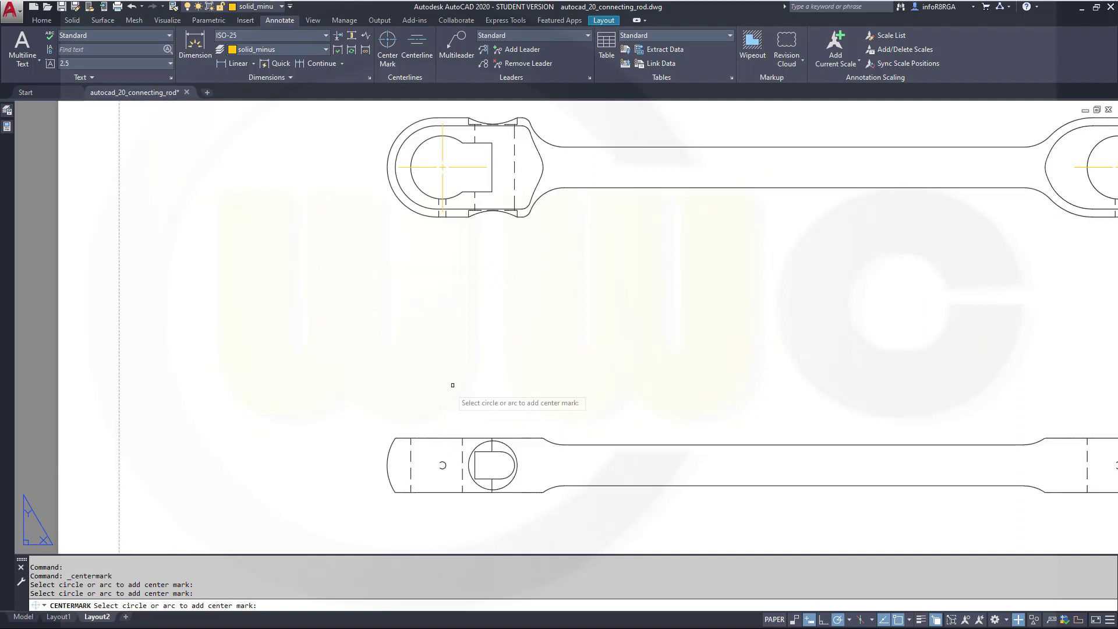
scroll(544, 403, "up", 2)
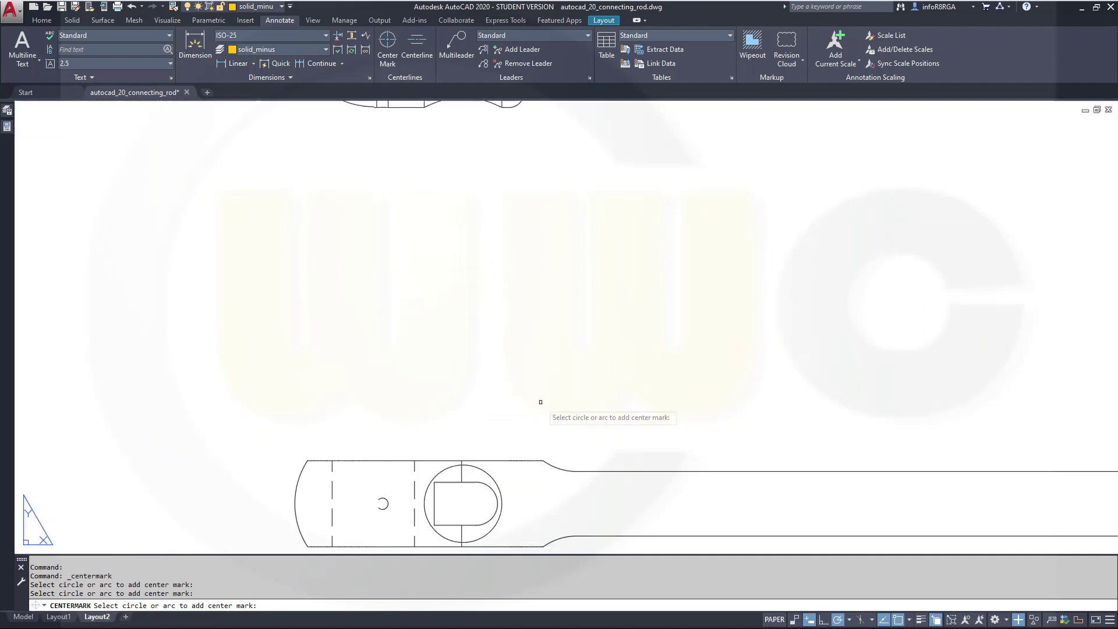
Add center marks to the front view's end circles and small arcs at both ends.
left_click(496, 479)
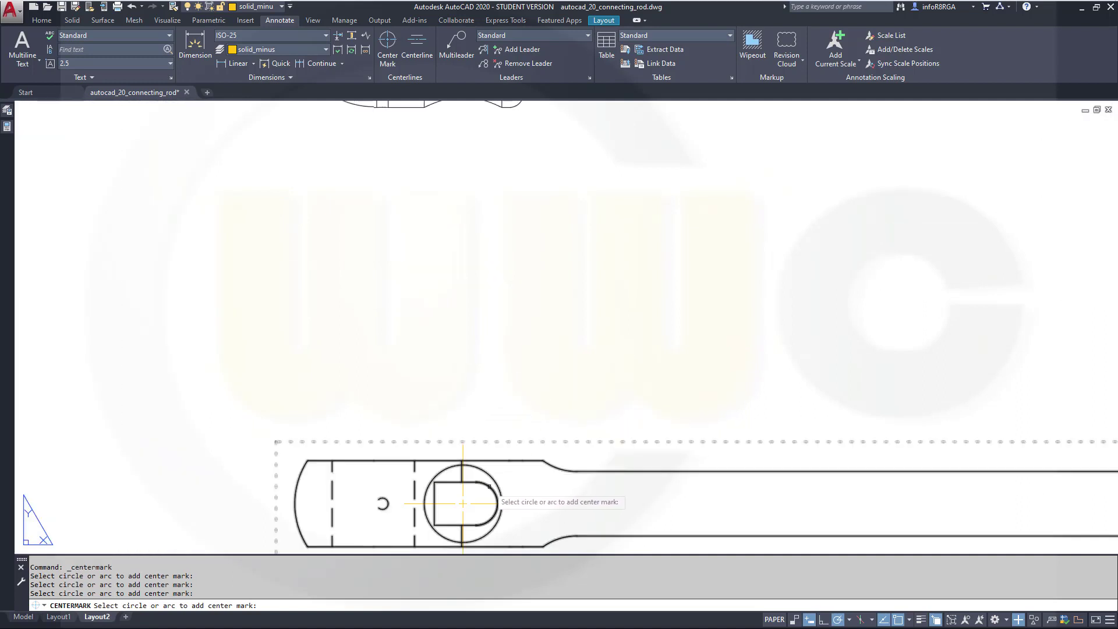
left_click(488, 488)
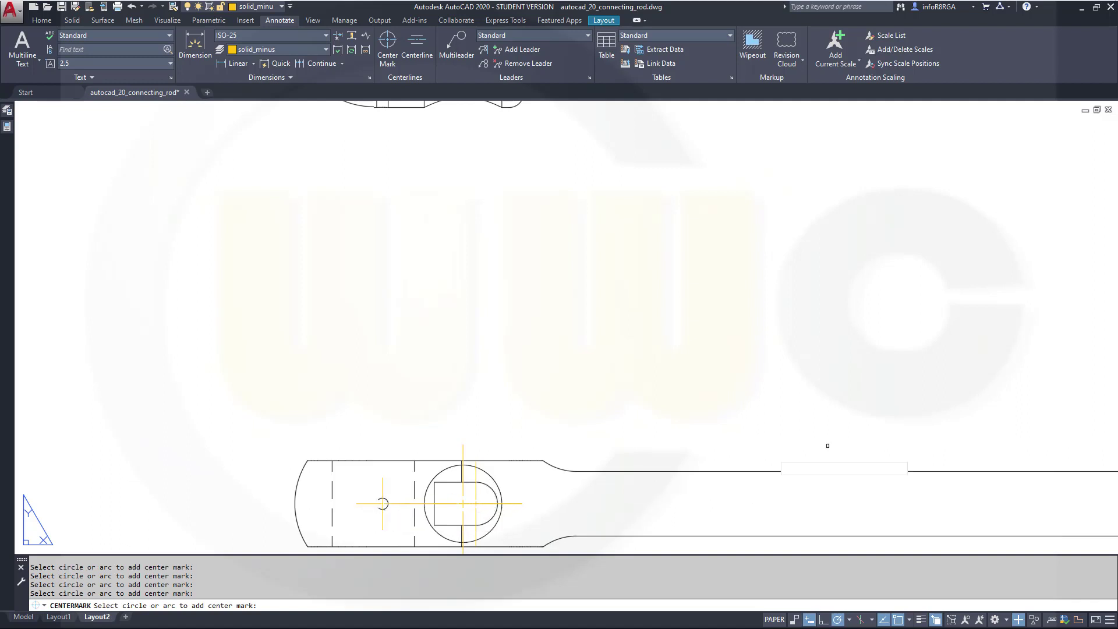
middle_click_drag(898, 440, 300, 347)
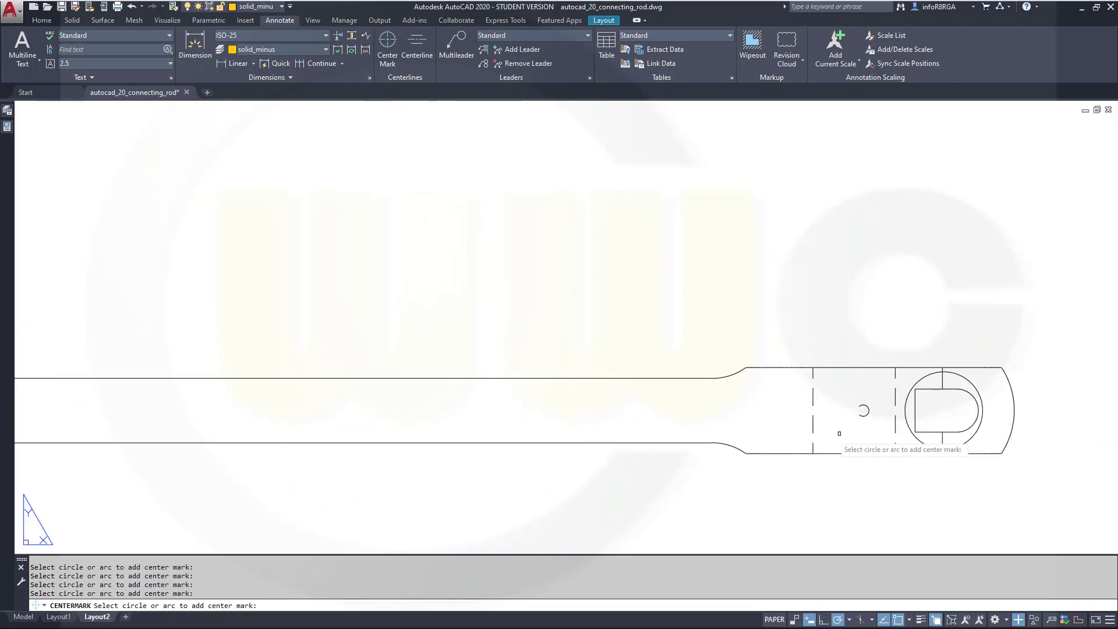
left_click(863, 410)
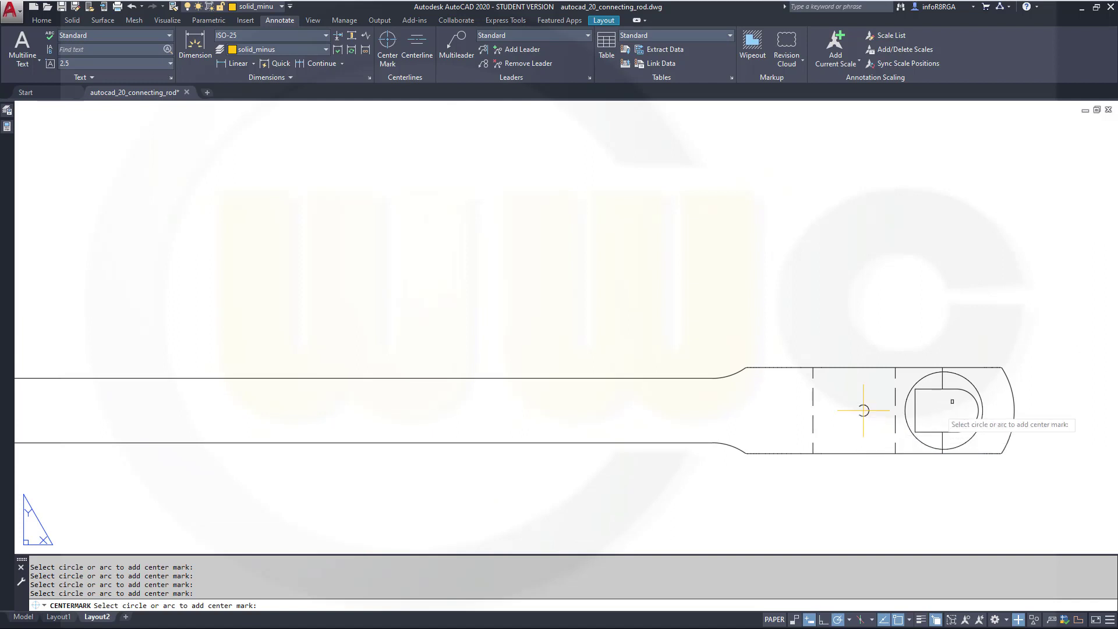
left_click(981, 402)
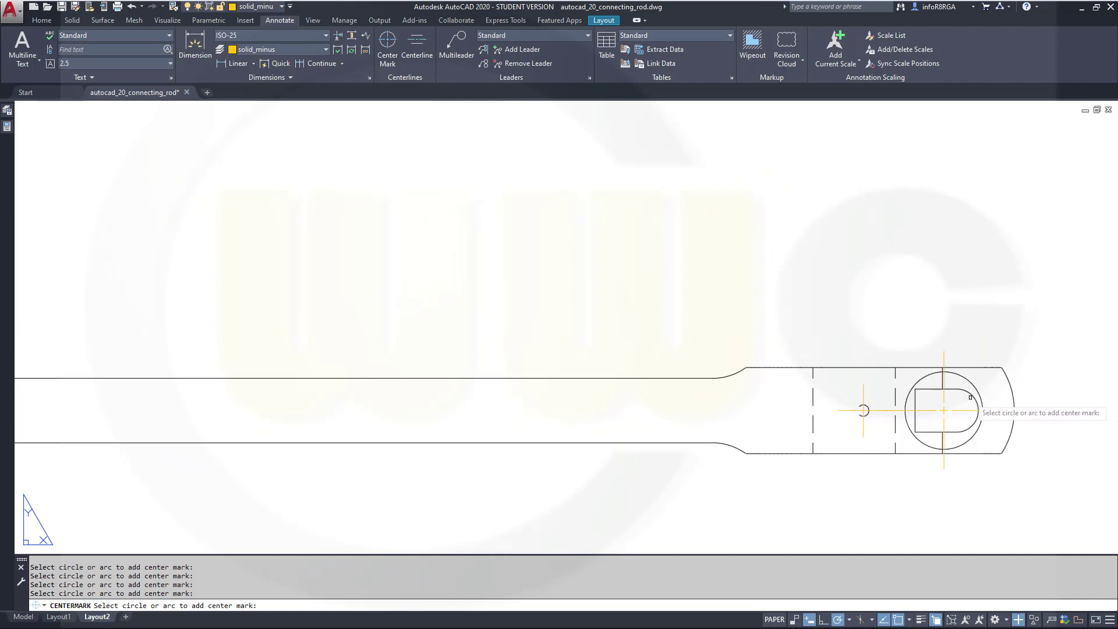
scroll(666, 317, "down", 3)
middle_click_drag(666, 317, 773, 442)
middle_click_drag(935, 358, 796, 436)
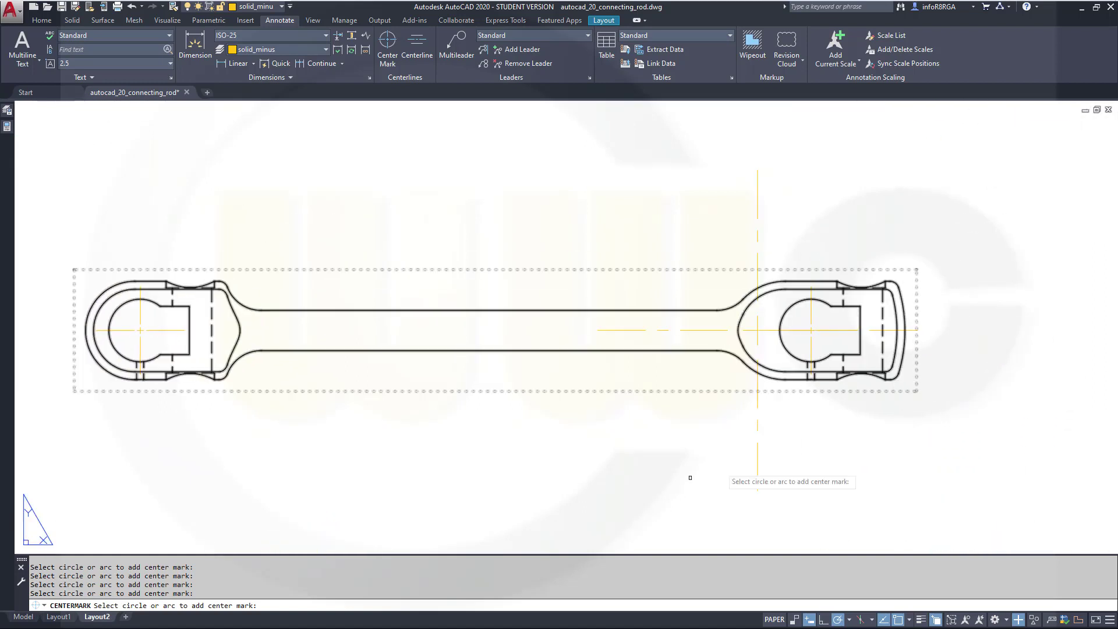
Stretch the right hole's center mark lines beyond the rod outline, then pan to the front view.
key("Escape")
key("Escape")
left_click(760, 235)
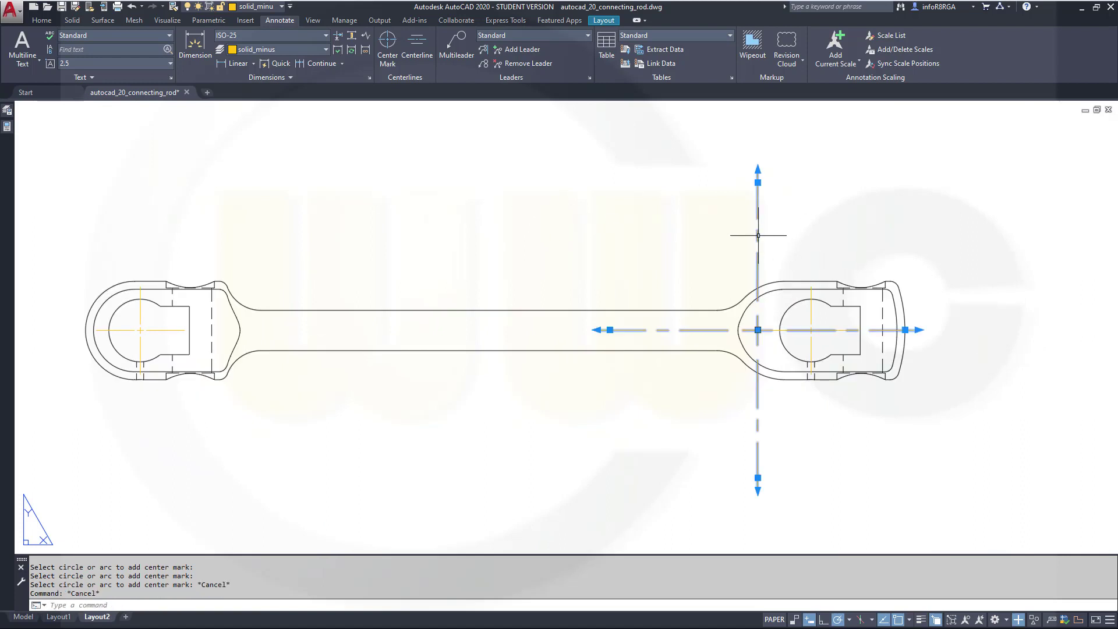
left_click(758, 182)
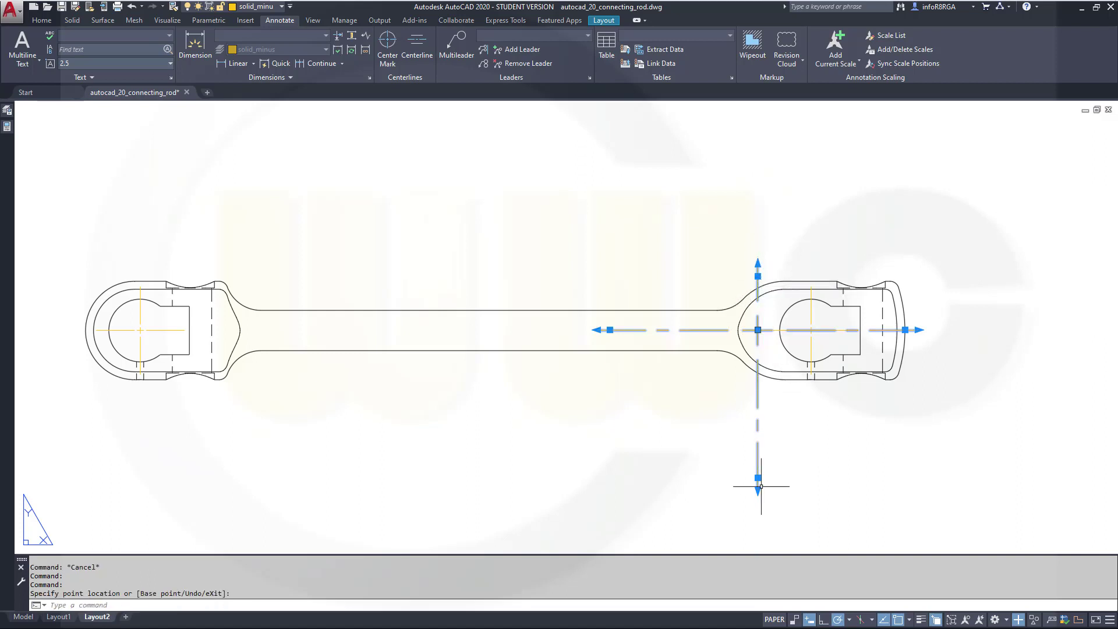
left_click(758, 390)
left_click(610, 330)
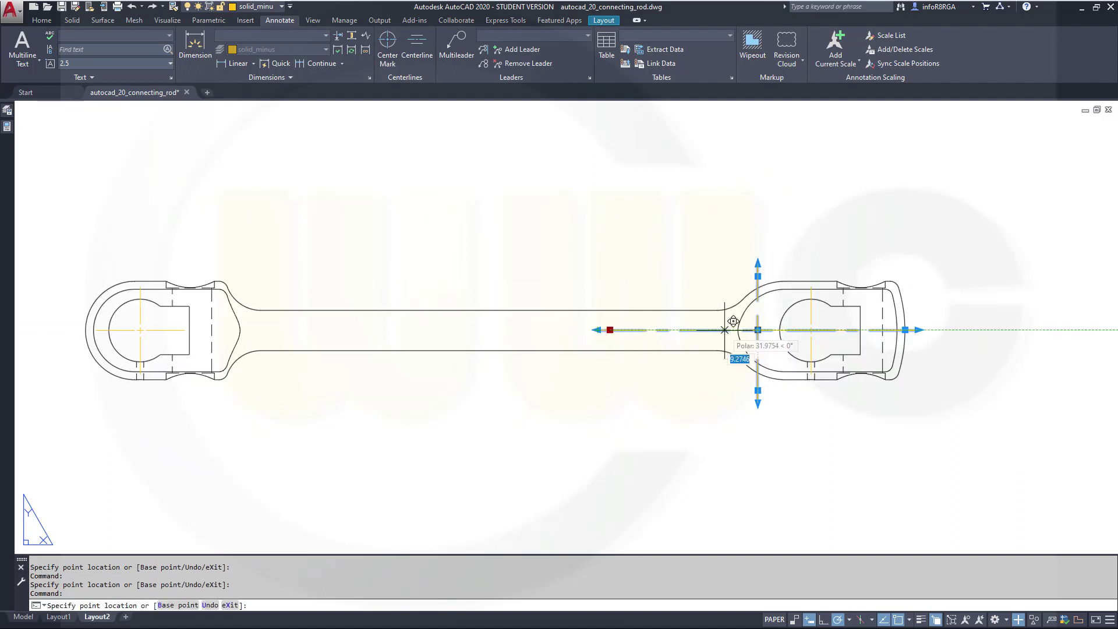
left_click(701, 330)
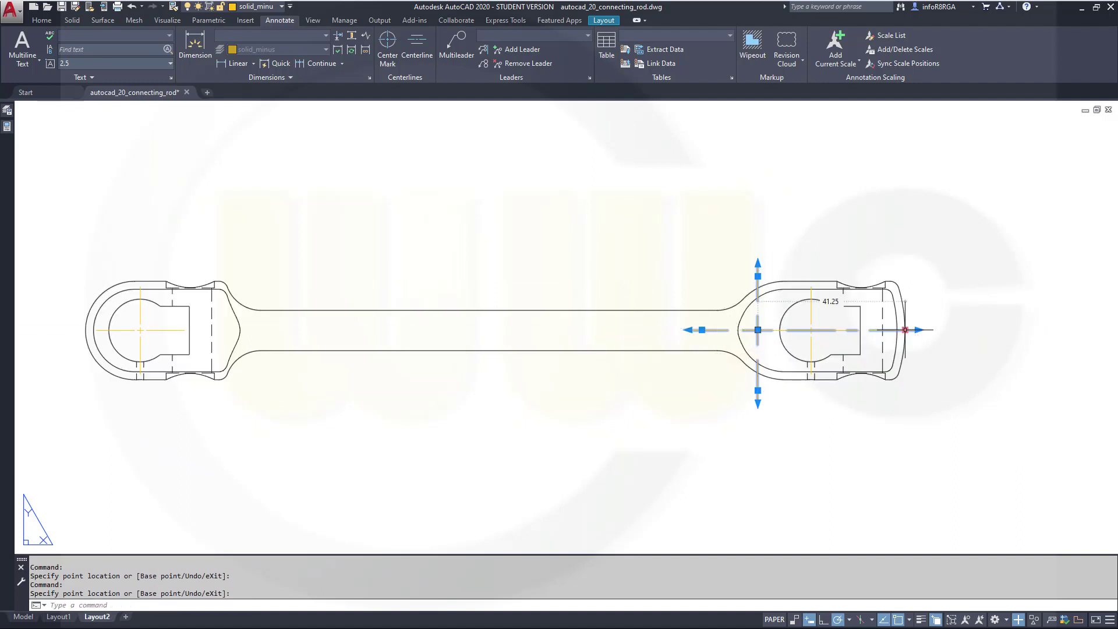
left_click(833, 330)
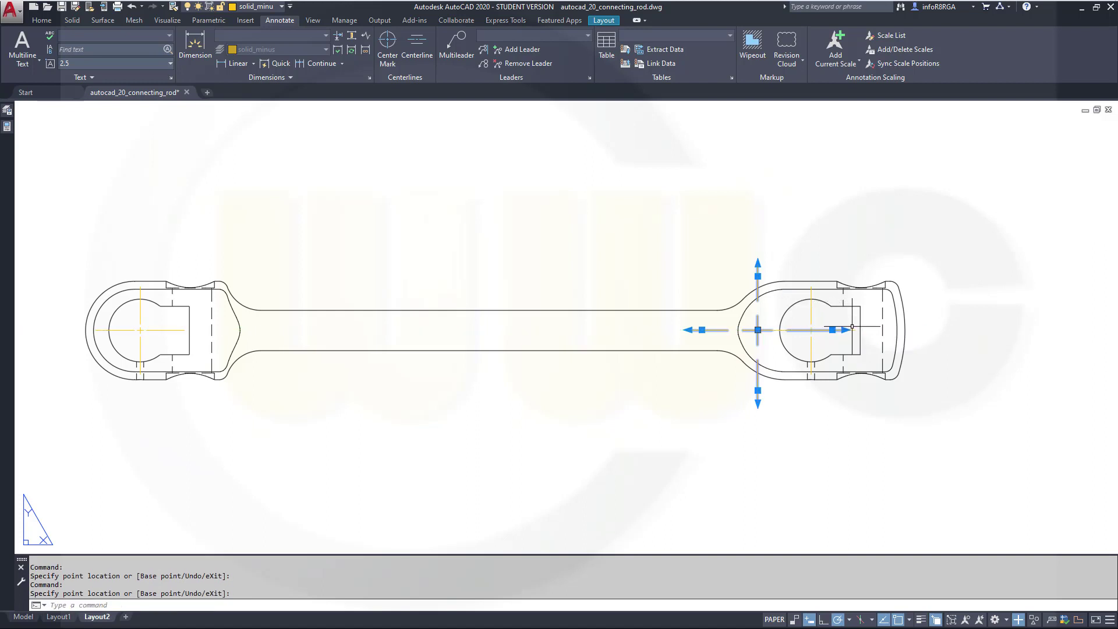
key("Escape")
key("Escape")
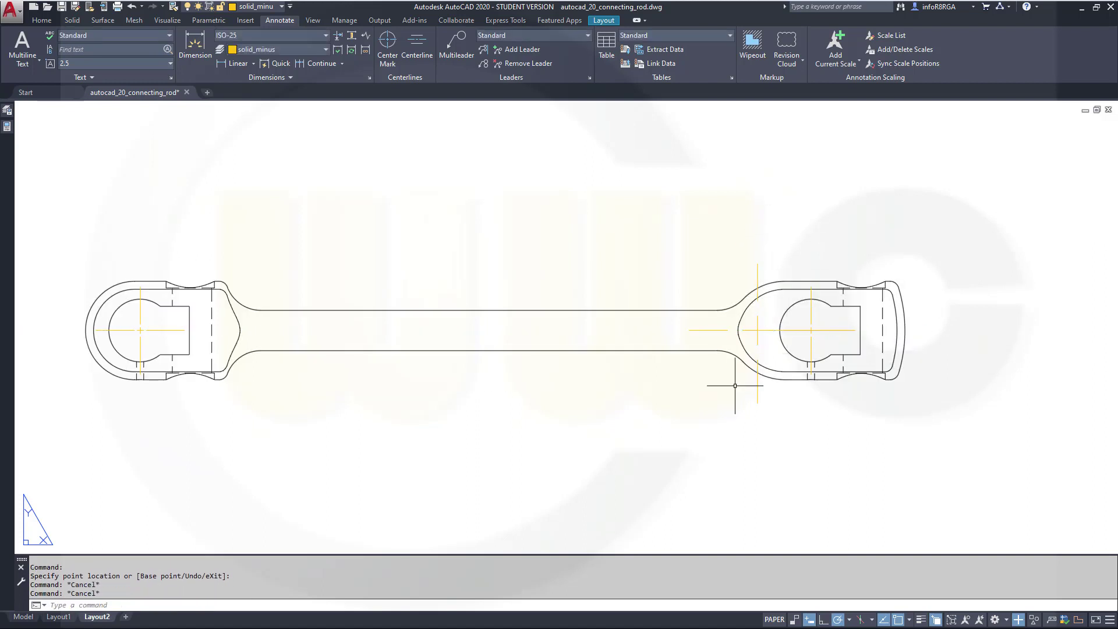
middle_click_drag(592, 466, 639, 364)
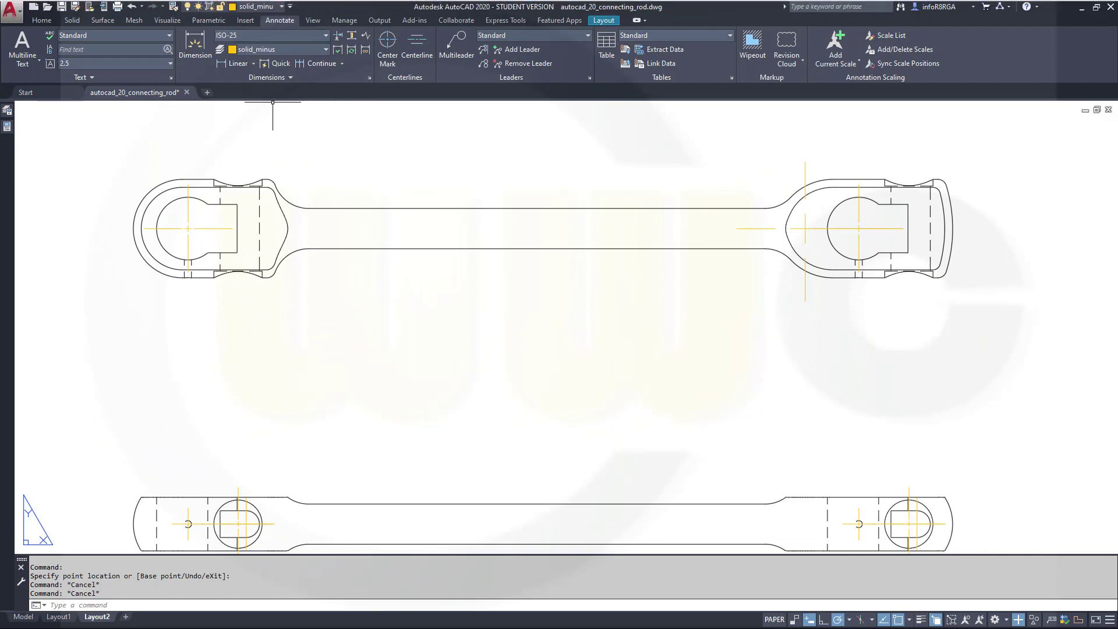
Select all similar center marks and move them onto the sketches layer, turning that layer on.
left_click(195, 228)
right_click(196, 229)
left_click(254, 429)
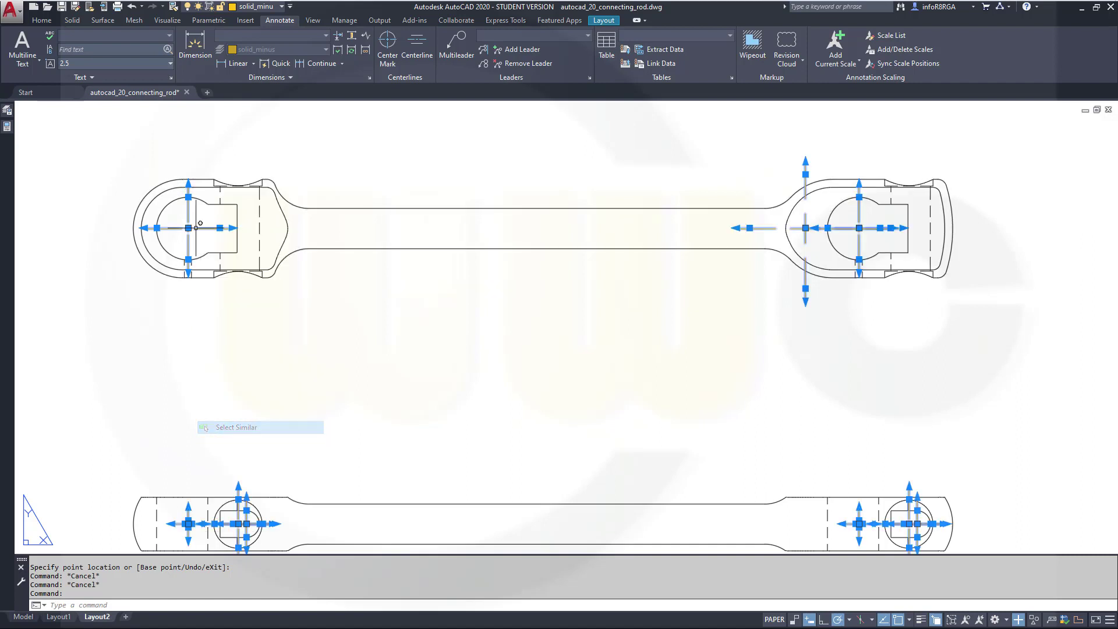
left_click(283, 7)
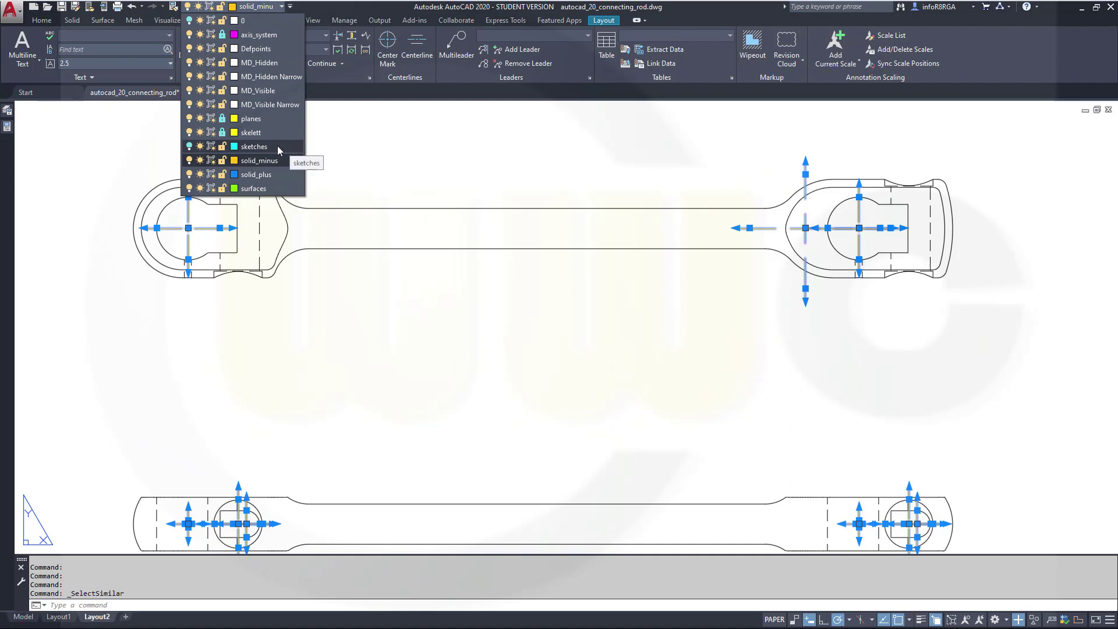
left_click(190, 147)
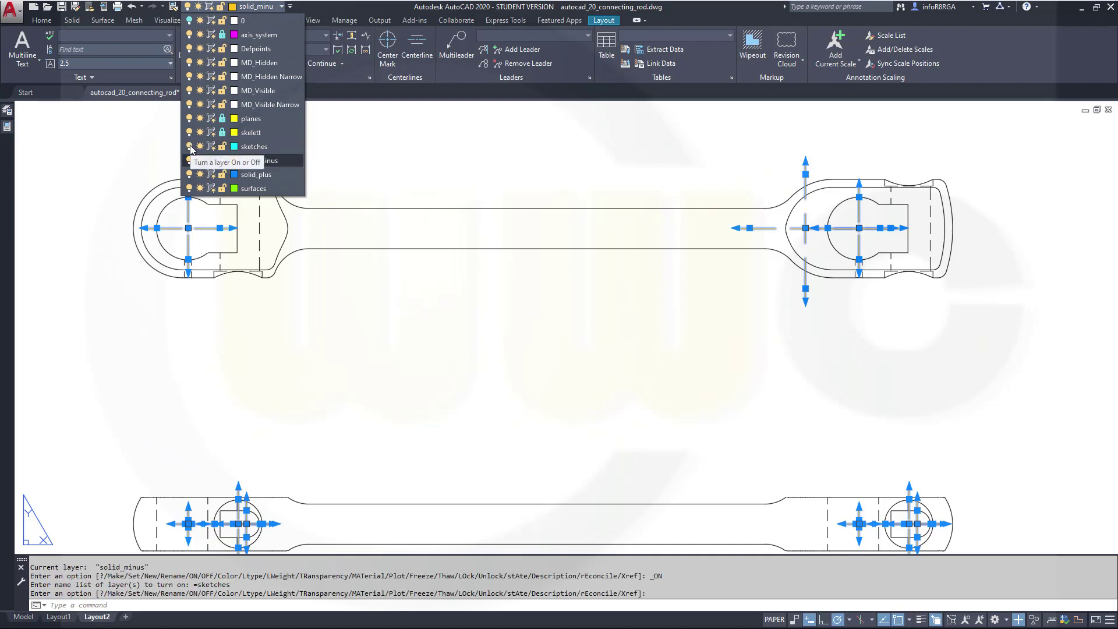
left_click(280, 145)
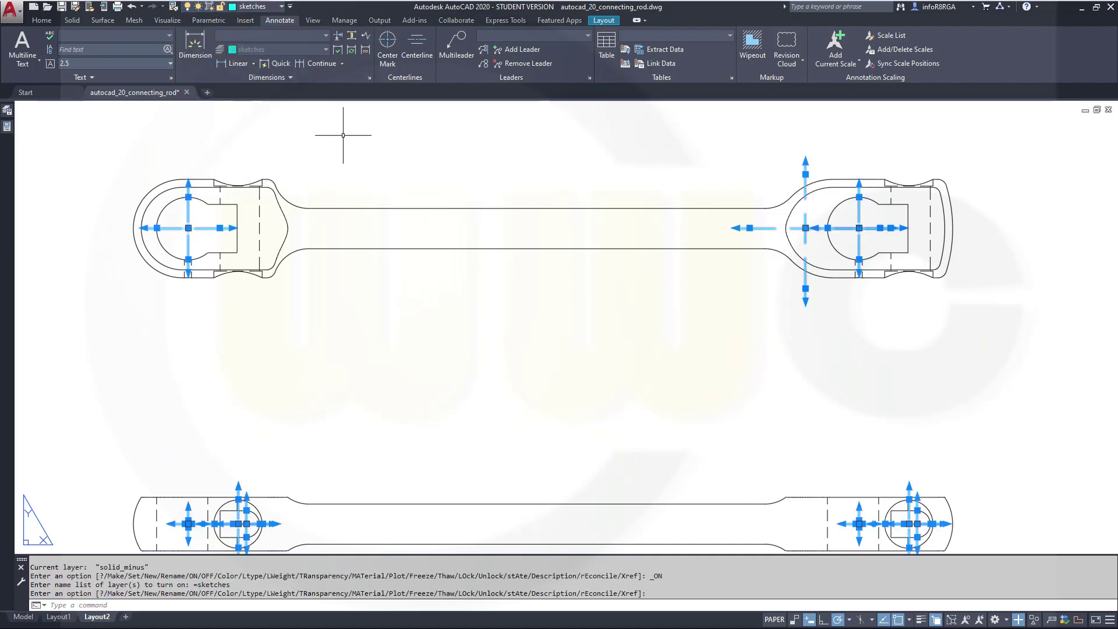
key("Escape")
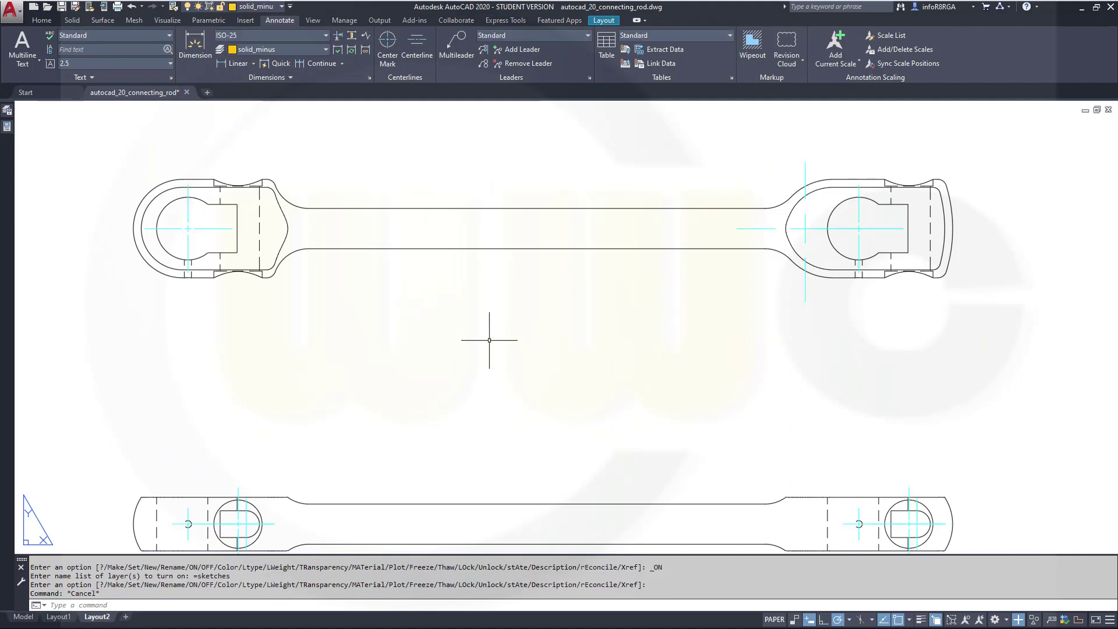
left_click(281, 7)
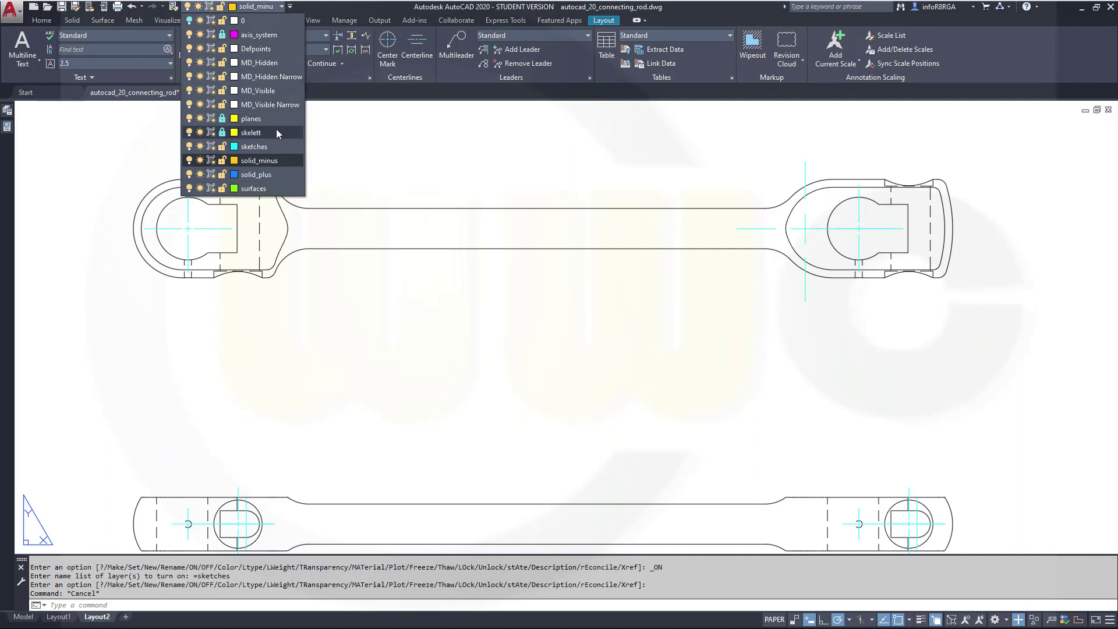
Make solid_plus the current layer and start the Dimension command.
left_click(276, 174)
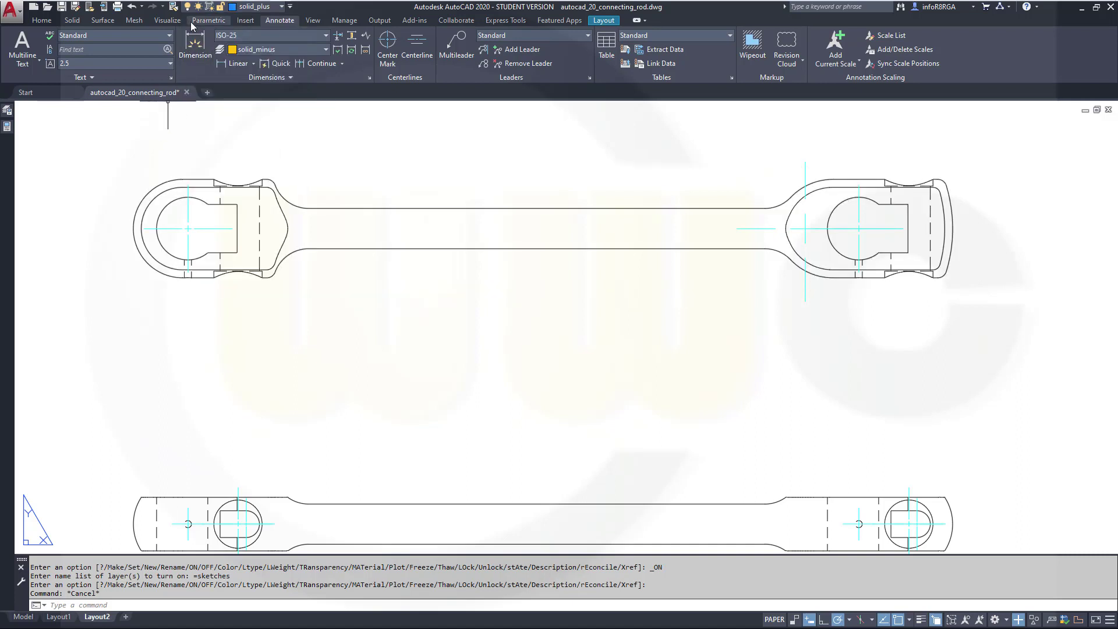
left_click(195, 44)
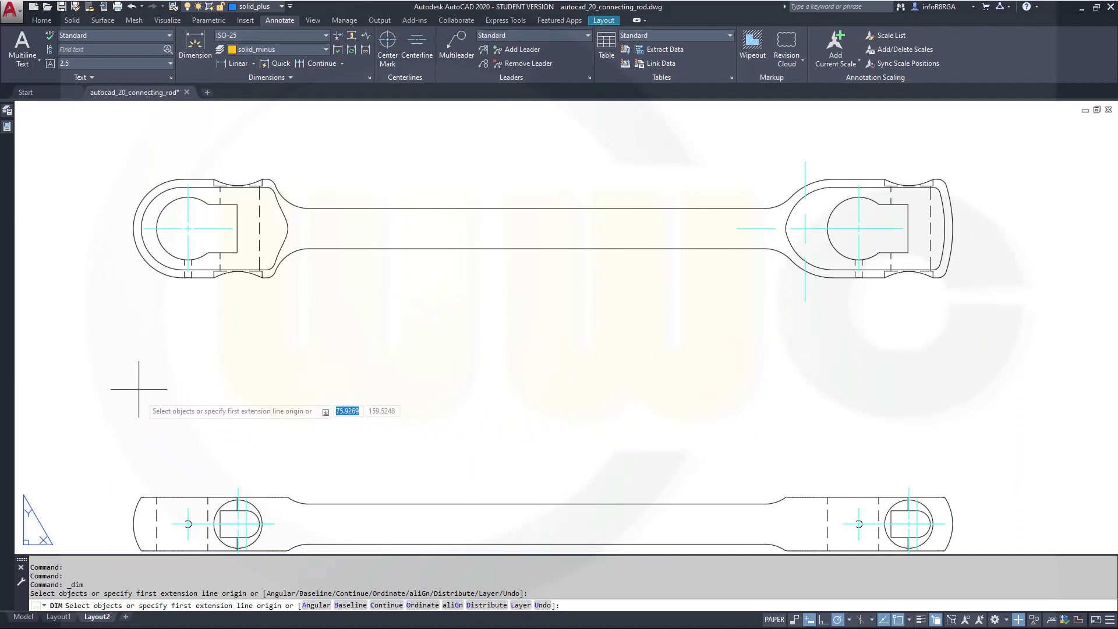
Zoom to the rod's right end and dimension its small rounded corner as R10.
scroll(324, 232, "up", 2)
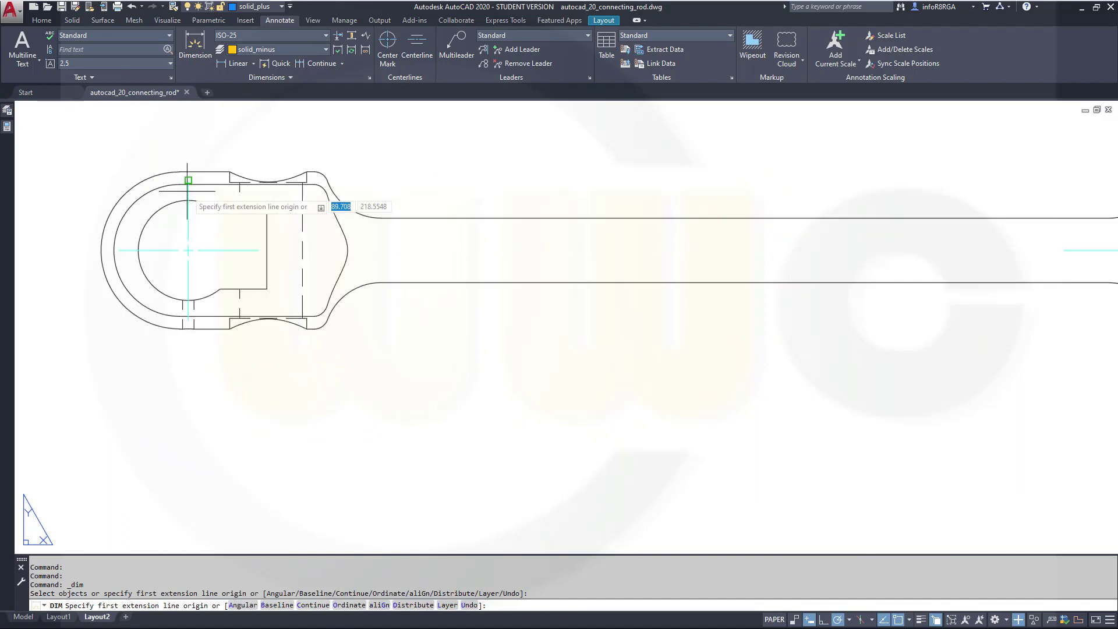
scroll(501, 227, "down", 2)
middle_click_drag(718, 220, 501, 280)
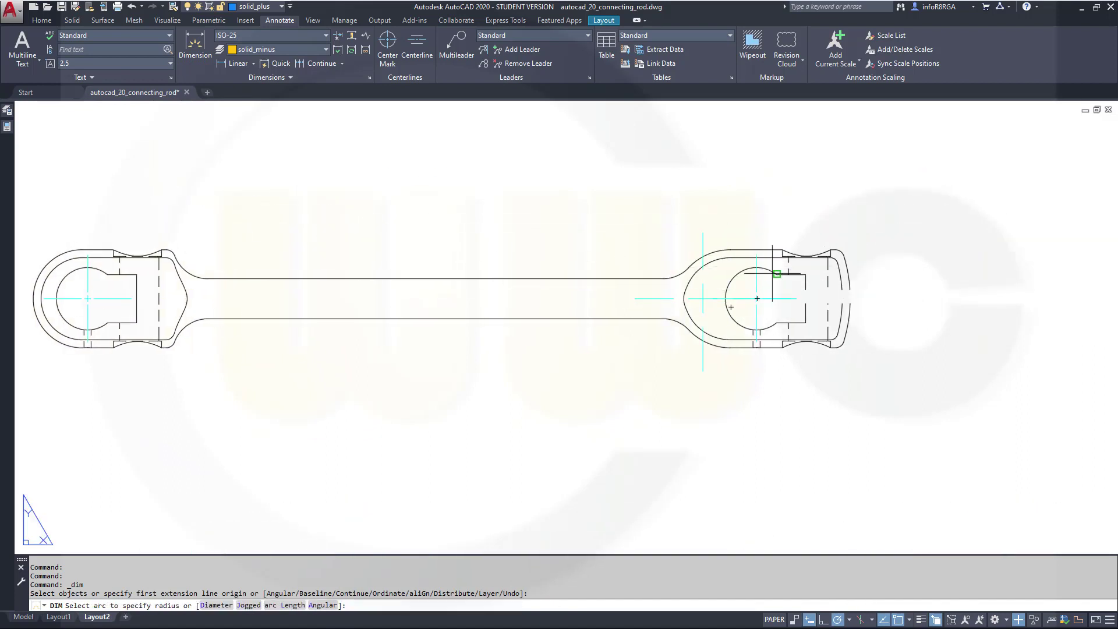
scroll(856, 248, "up", 2)
scroll(867, 257, "up", 2)
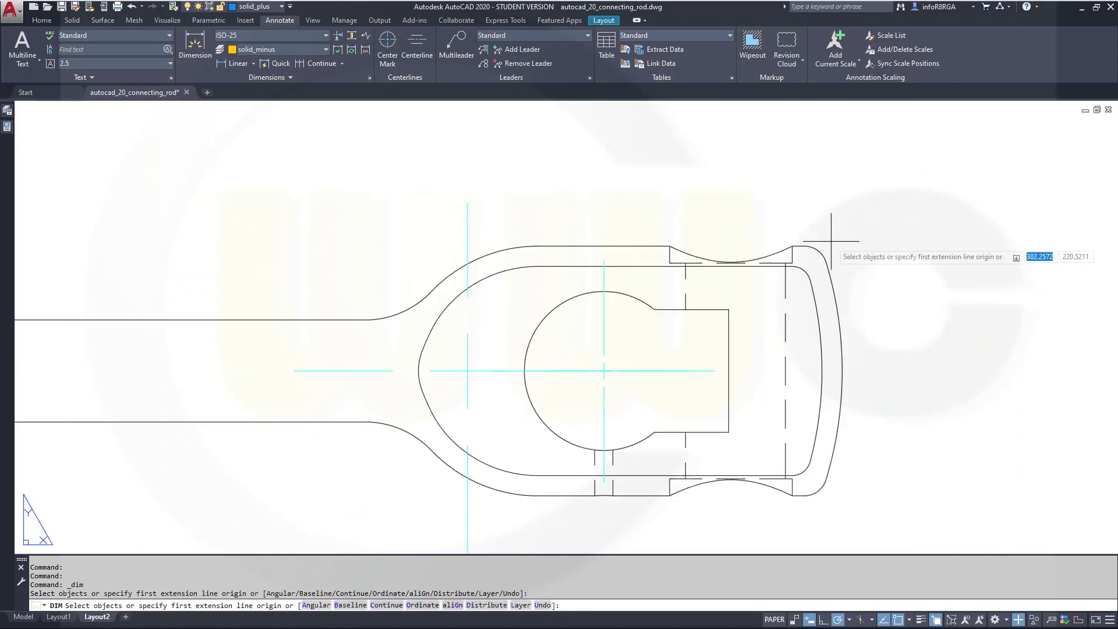
scroll(817, 251, "up", 2)
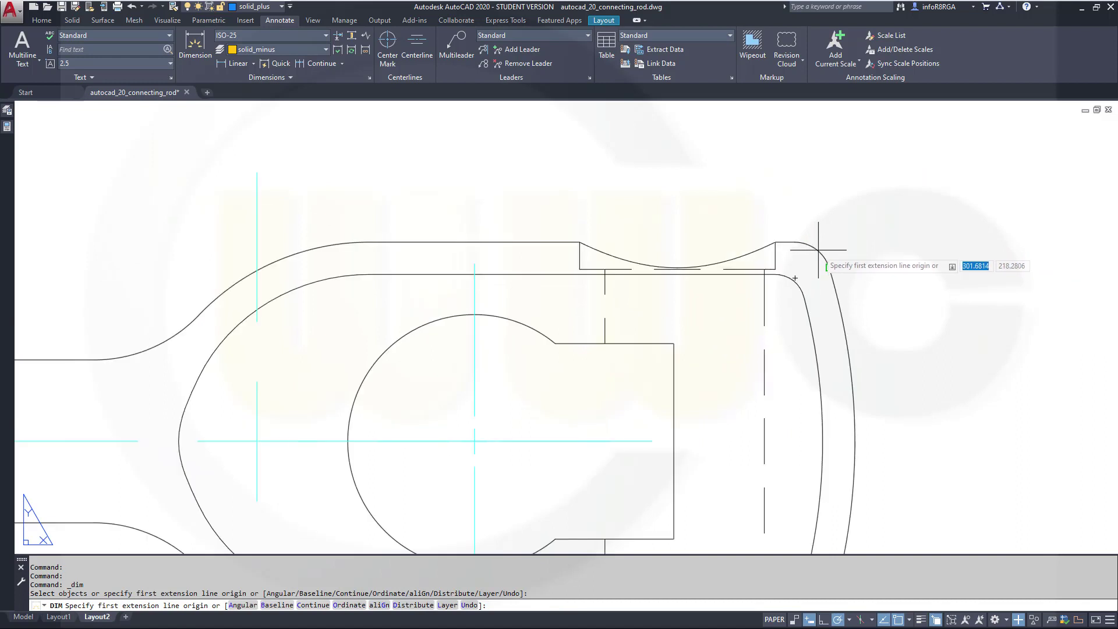
left_click(818, 250)
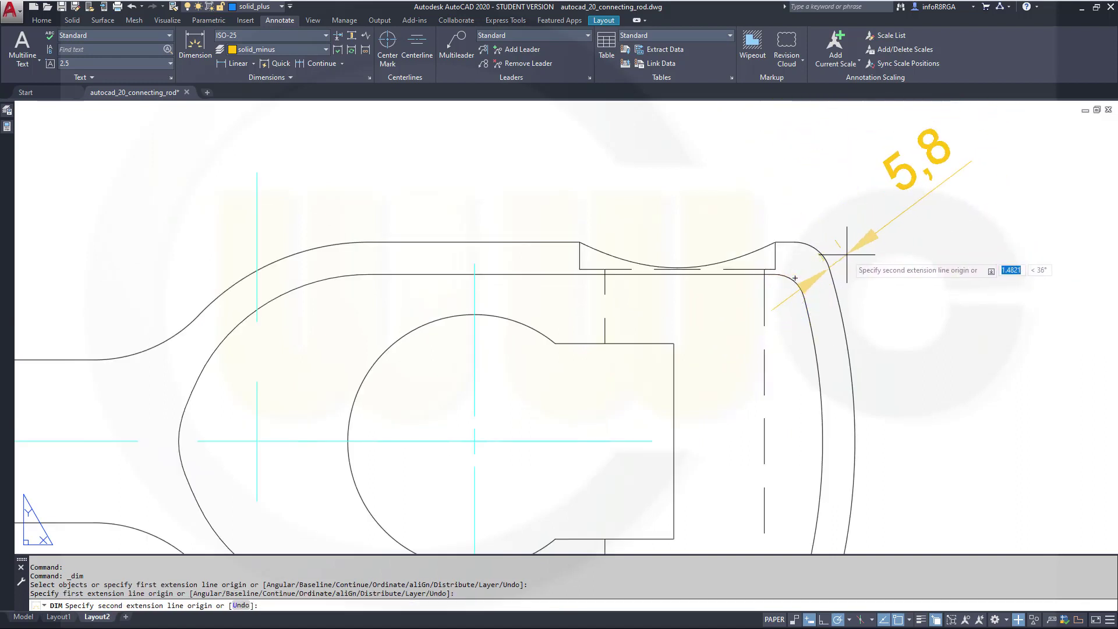
key("Escape")
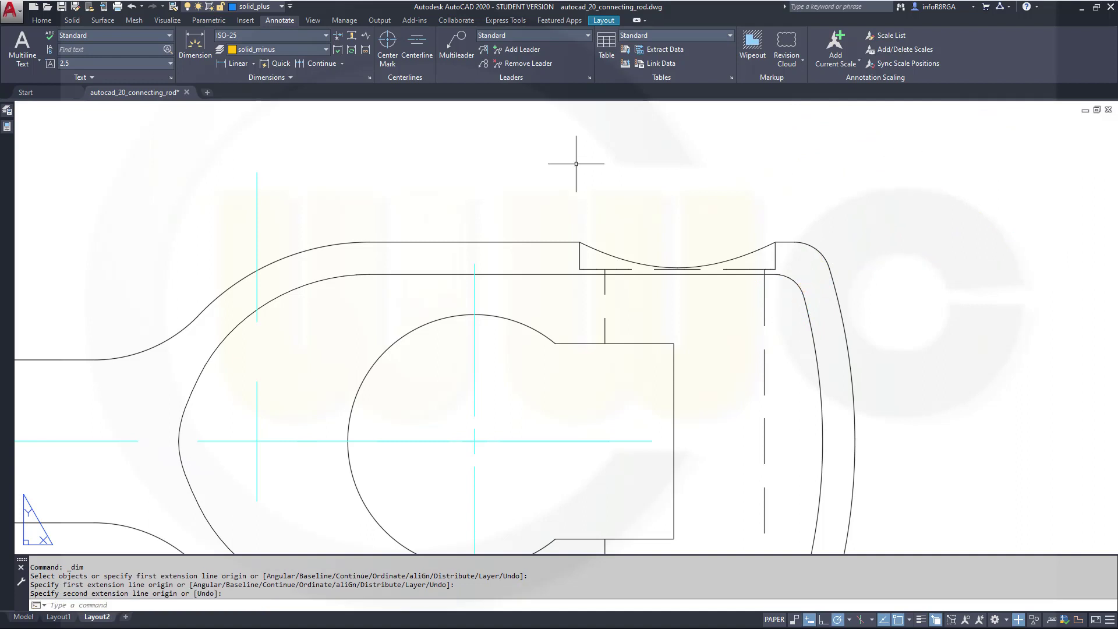
left_click(198, 42)
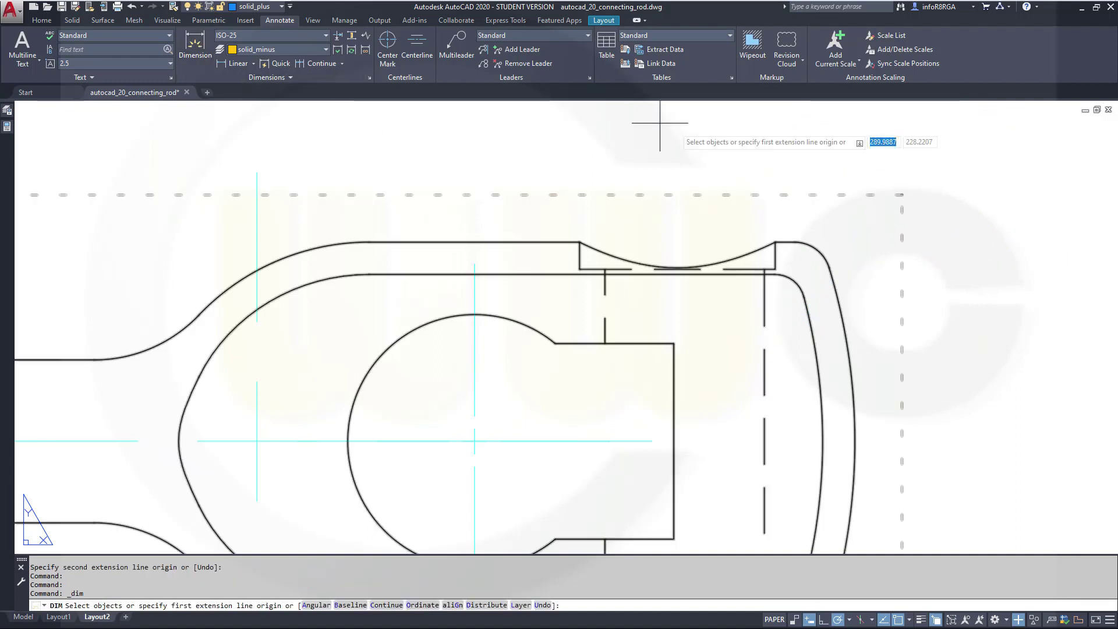
left_click(811, 245)
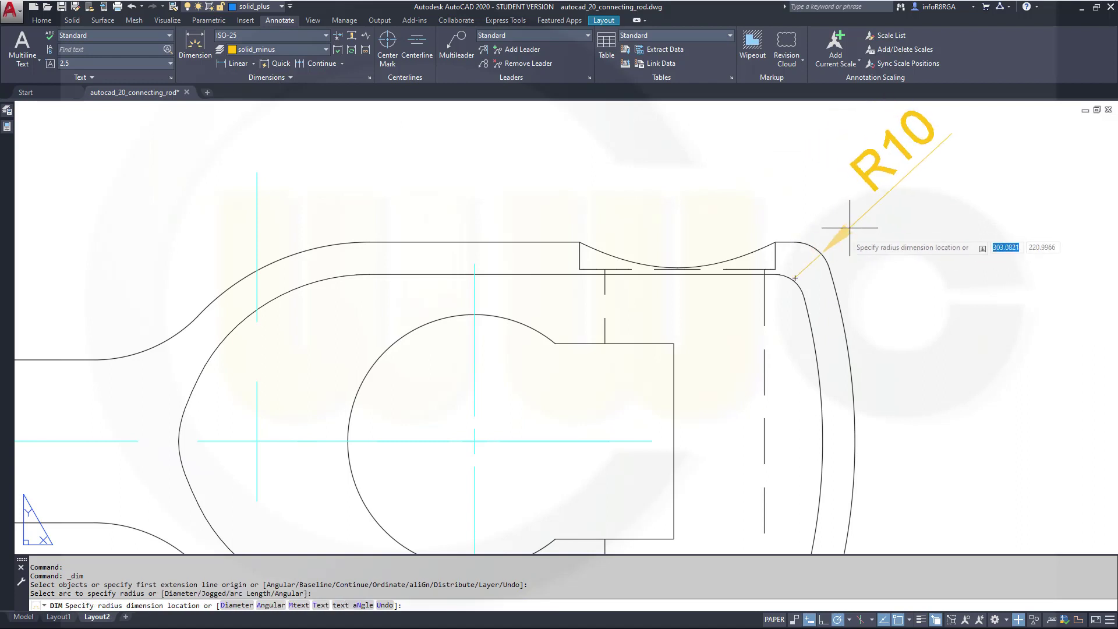
left_click(902, 158)
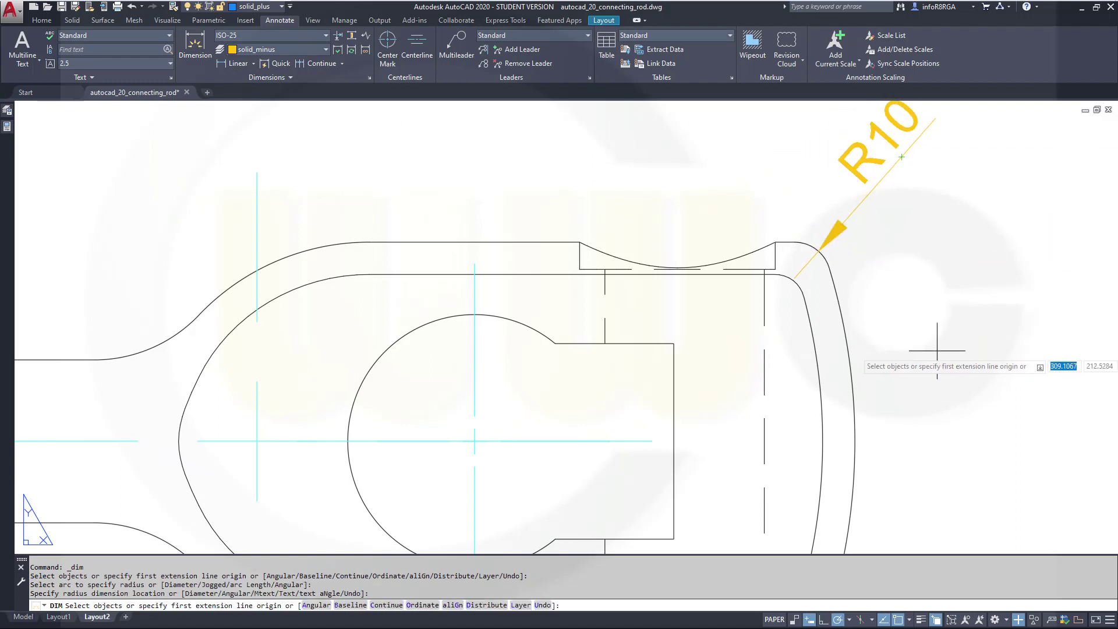
scroll(873, 291, "down", 2)
scroll(862, 326, "up", 4)
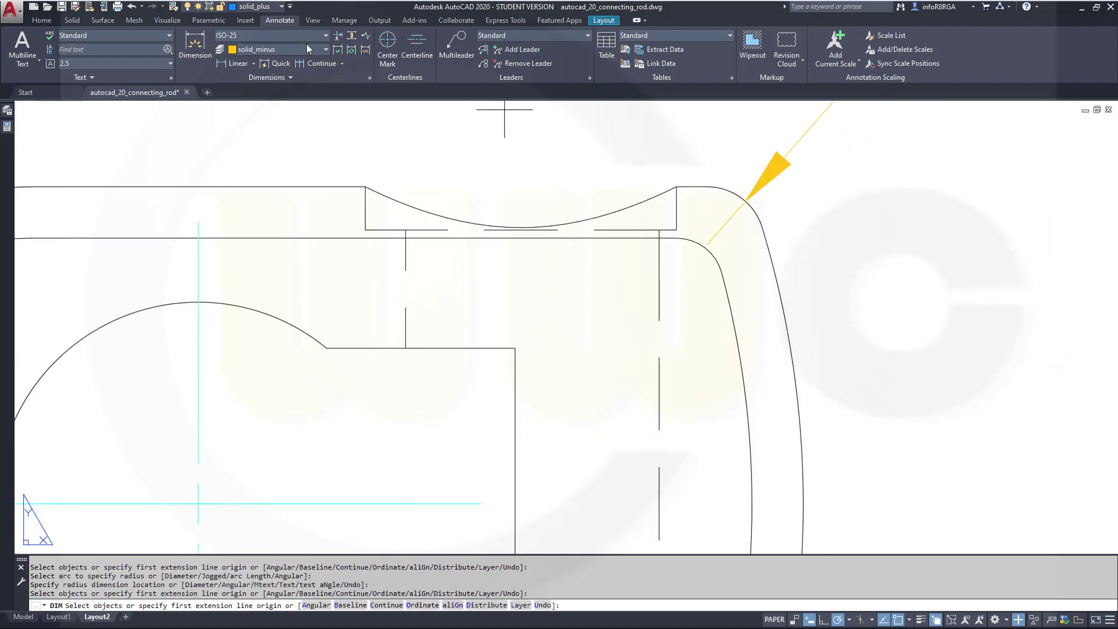
Set new dimensions to use the current layer and move the R10 dimension onto solid_plus.
left_click(326, 48)
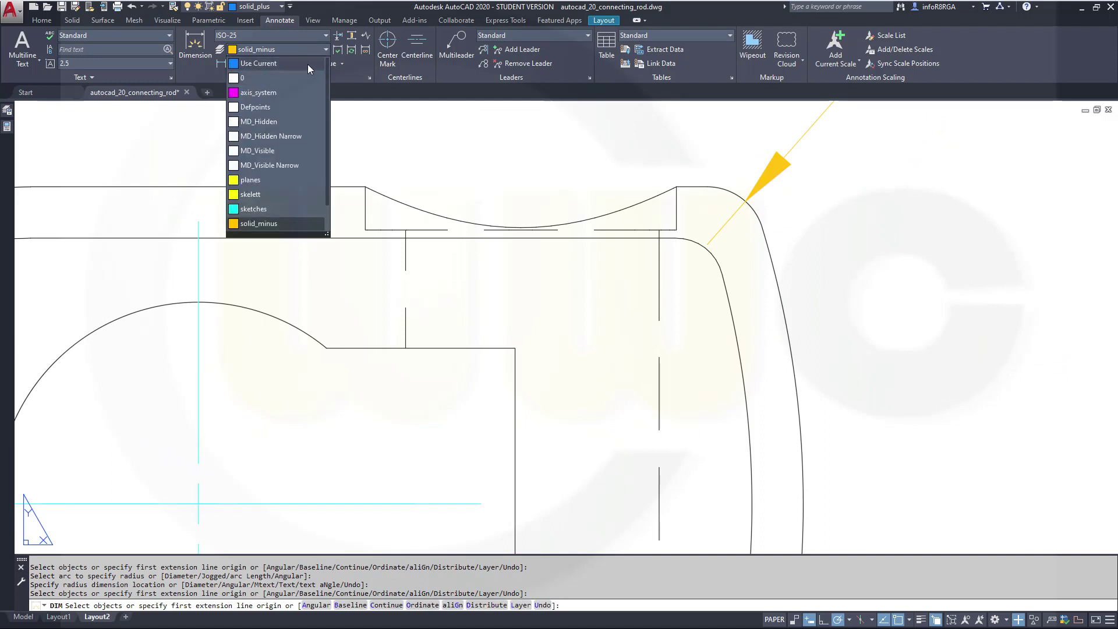
left_click(308, 64)
scroll(897, 285, "down", 4)
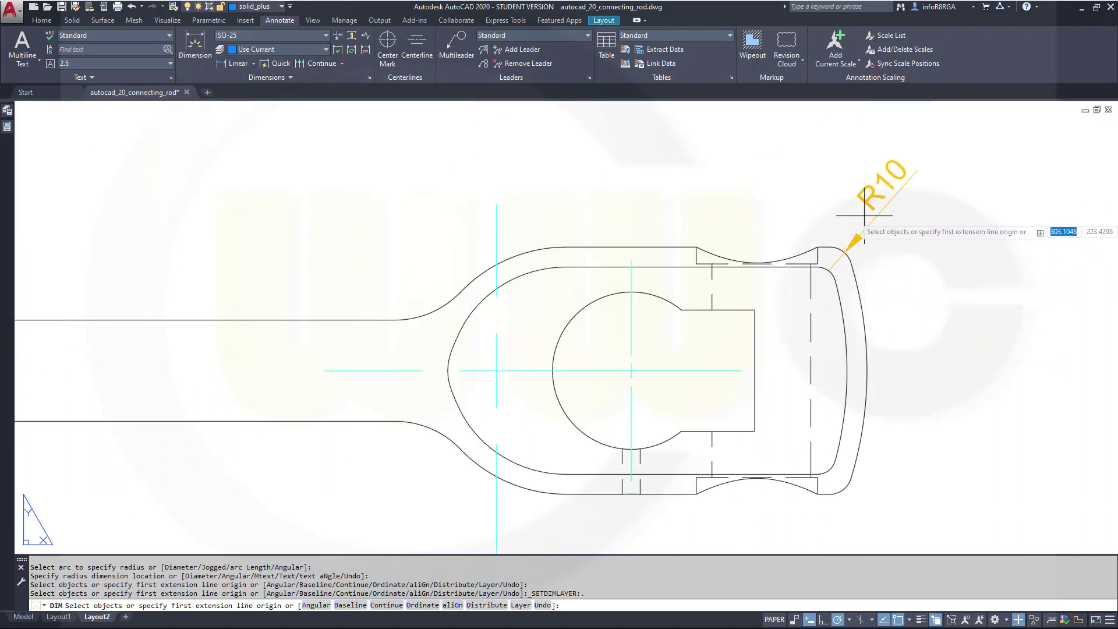
key("Return")
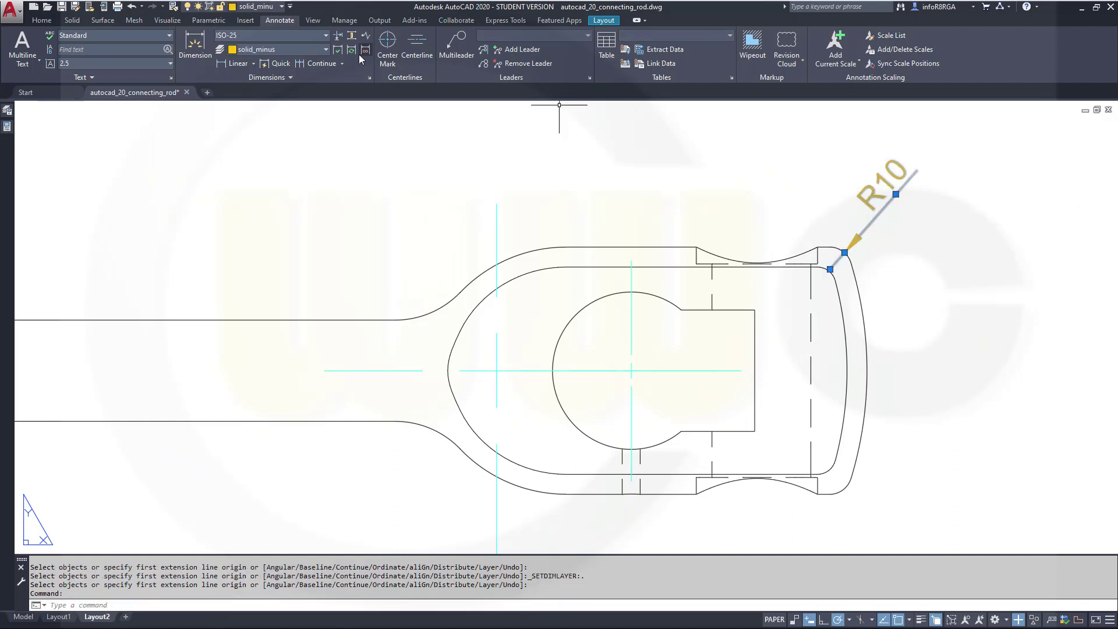
left_click(324, 52)
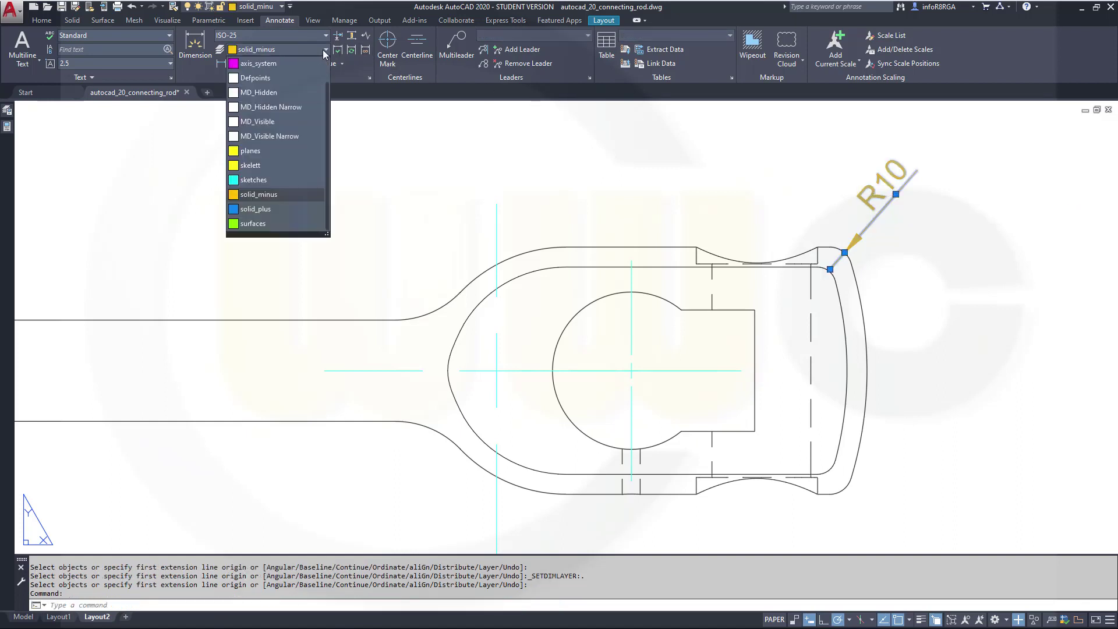
left_click(298, 210)
key("Escape")
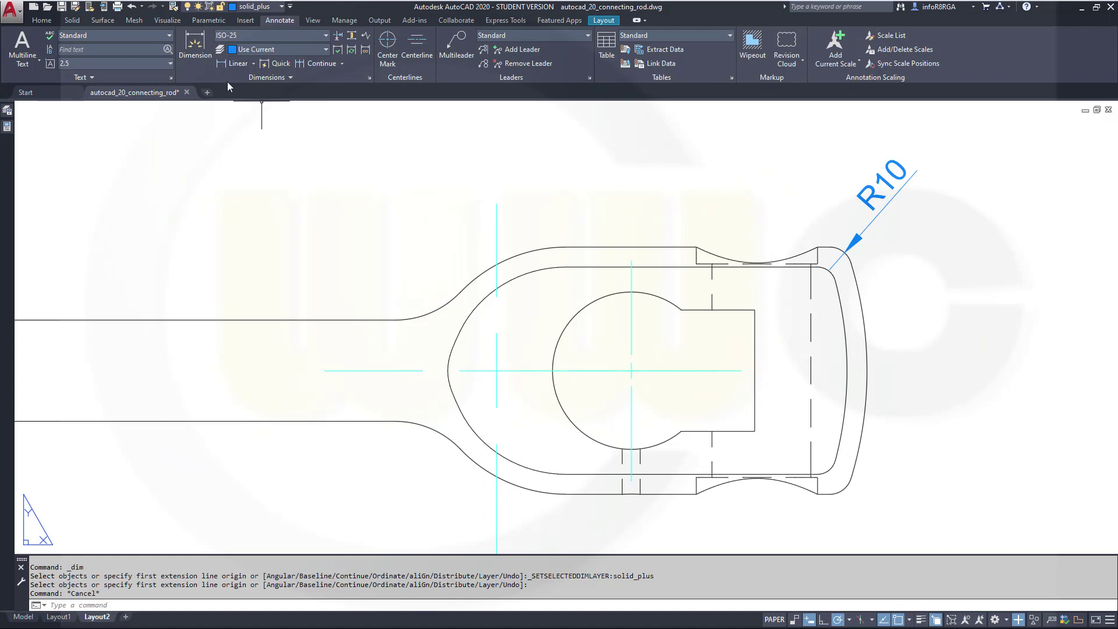
Dimension the outer right arc as R165, placed at upper right.
key("Return")
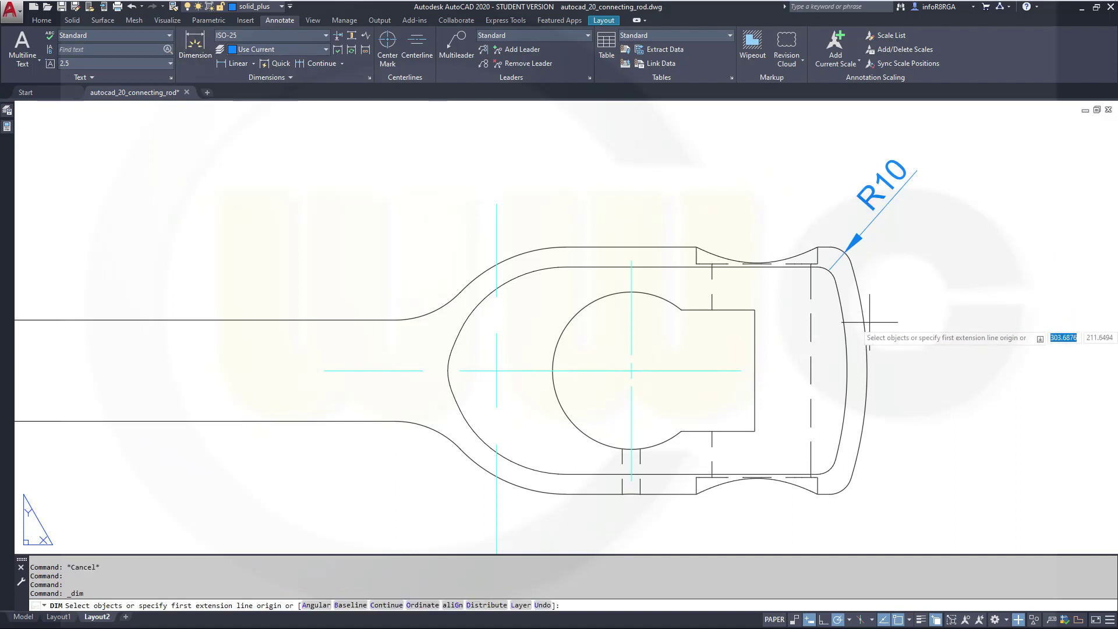
left_click(866, 319)
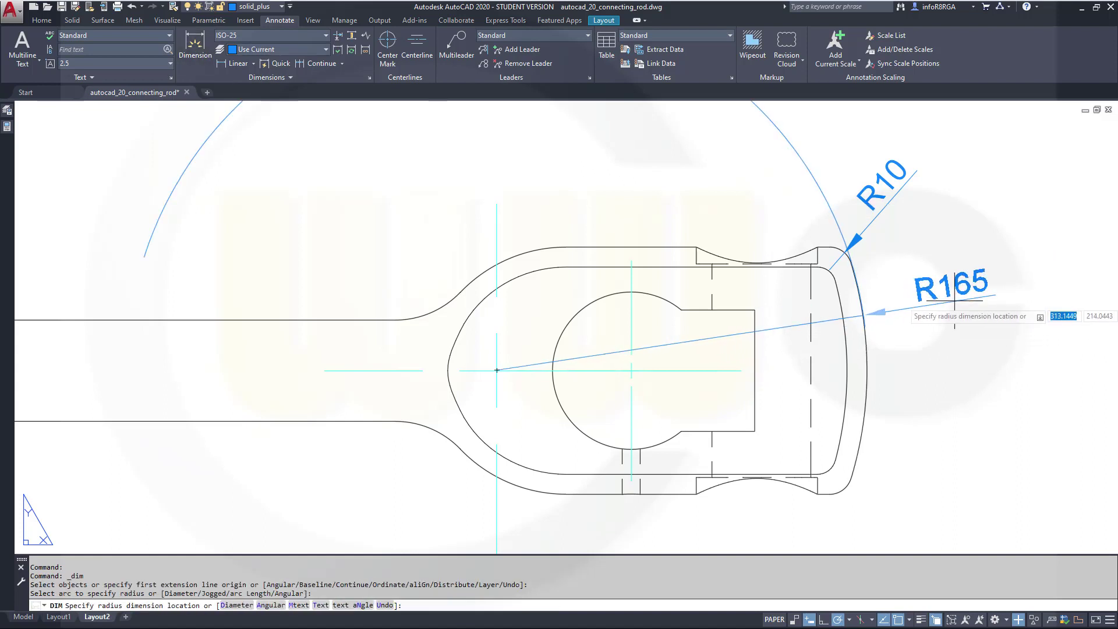
left_click(1045, 239)
Add a Ø70 diameter dimension to the right eye hole.
left_click(590, 307)
right_click(590, 309)
left_click(621, 356)
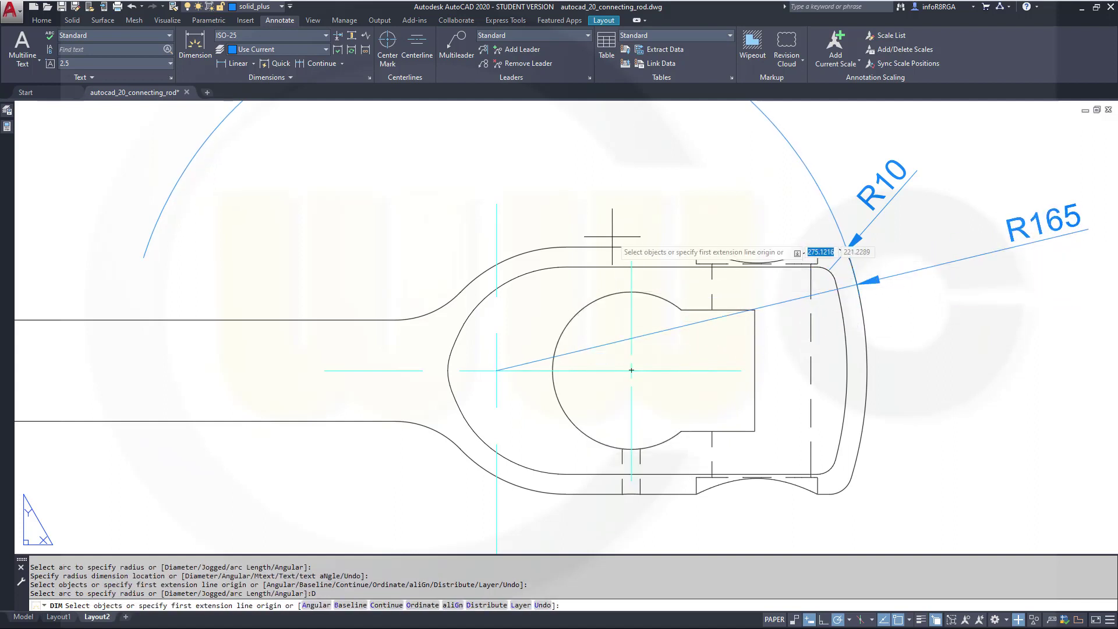
left_click(587, 304)
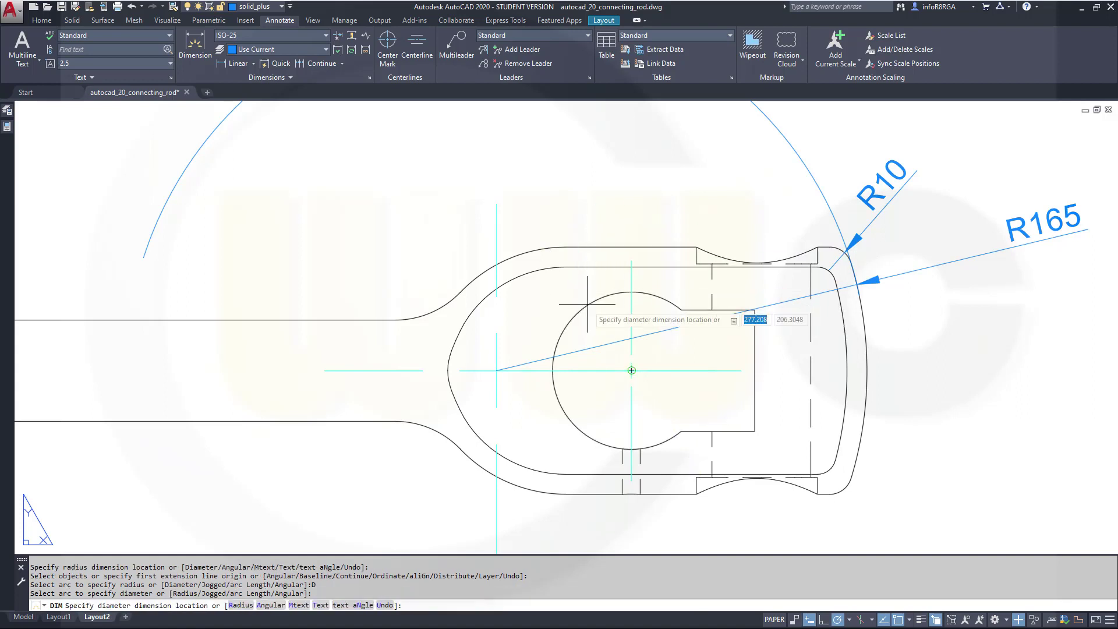
left_click(566, 196)
Add a Ø70 diameter dimension to the left eye hole, placed above-left.
scroll(566, 196, "down", 3)
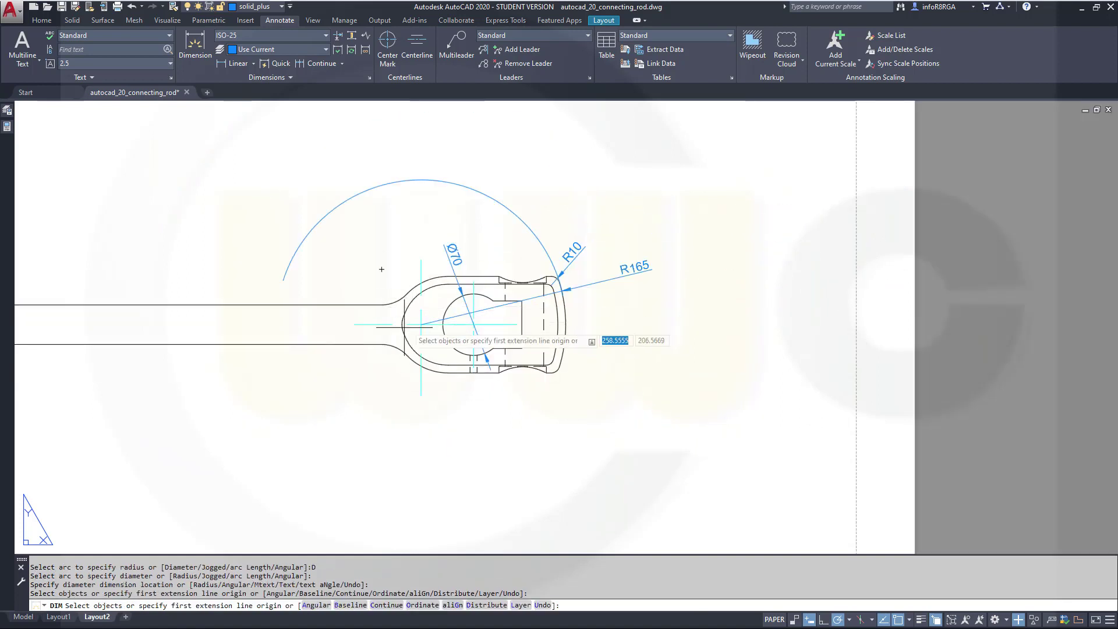
middle_click_drag(373, 320, 758, 323)
scroll(758, 324, "up", 2)
scroll(474, 349, "down", 5)
scroll(231, 357, "up", 6)
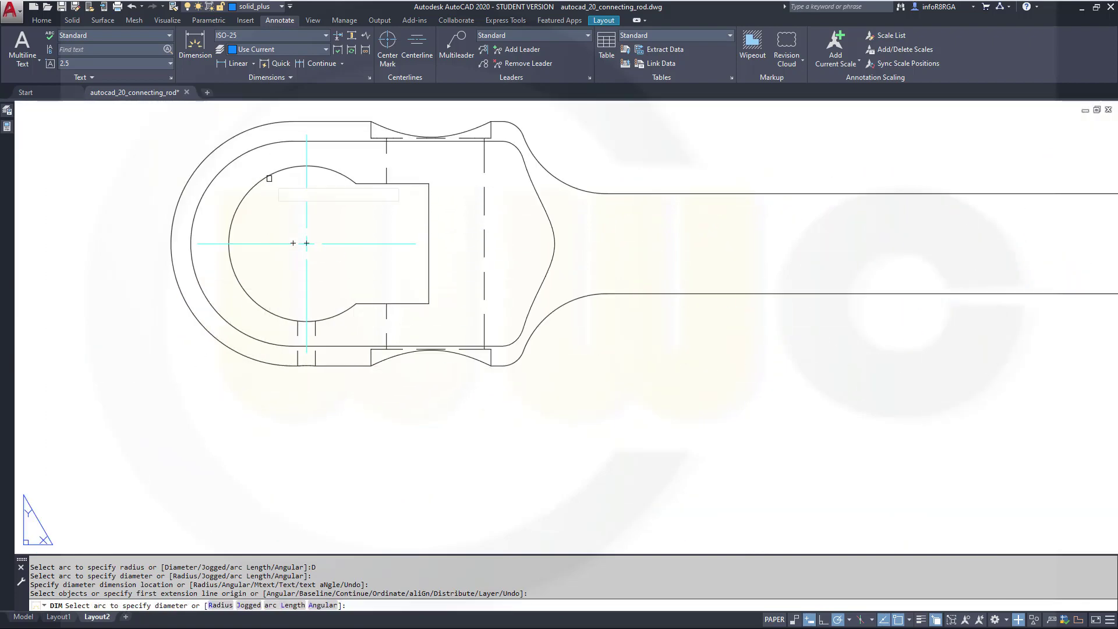
left_click(263, 176)
left_click(127, 136)
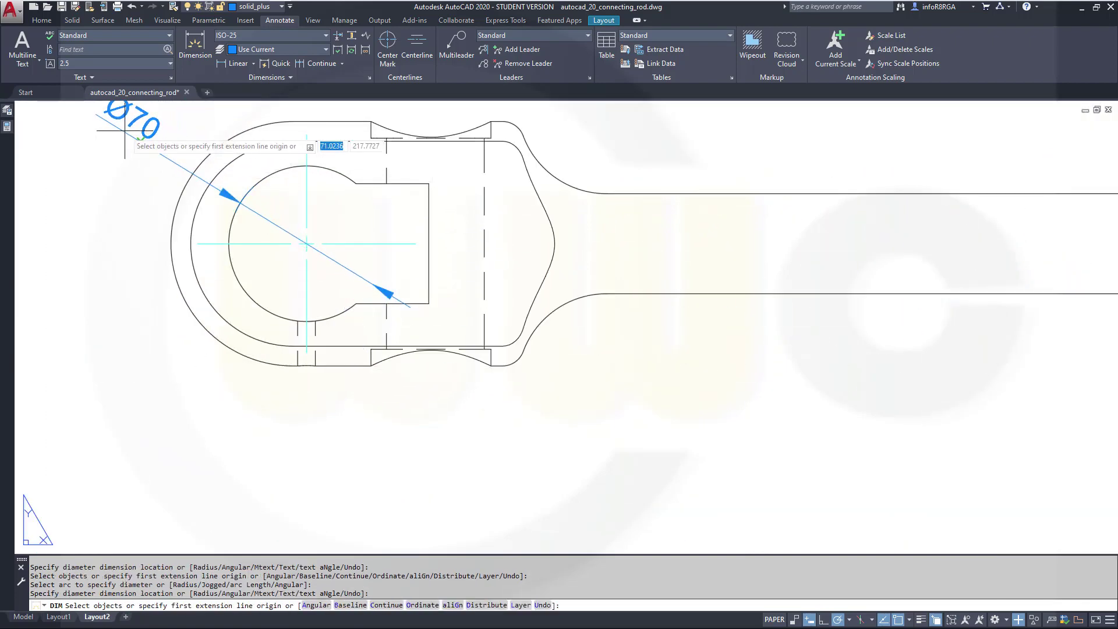
scroll(640, 374, "down", 3)
scroll(511, 375, "down", 2)
Place Ø54 diameter dimensions up-left of the large holes at both ends of the front view.
middle_click_drag(512, 375, 528, 170)
scroll(375, 300, "up", 8)
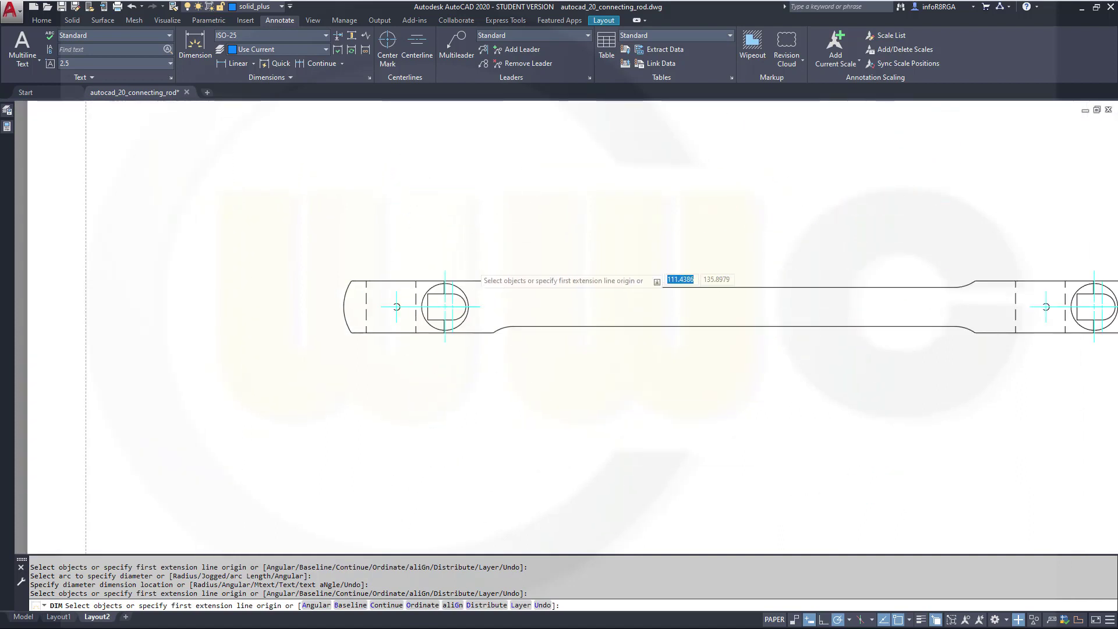
left_click(373, 268)
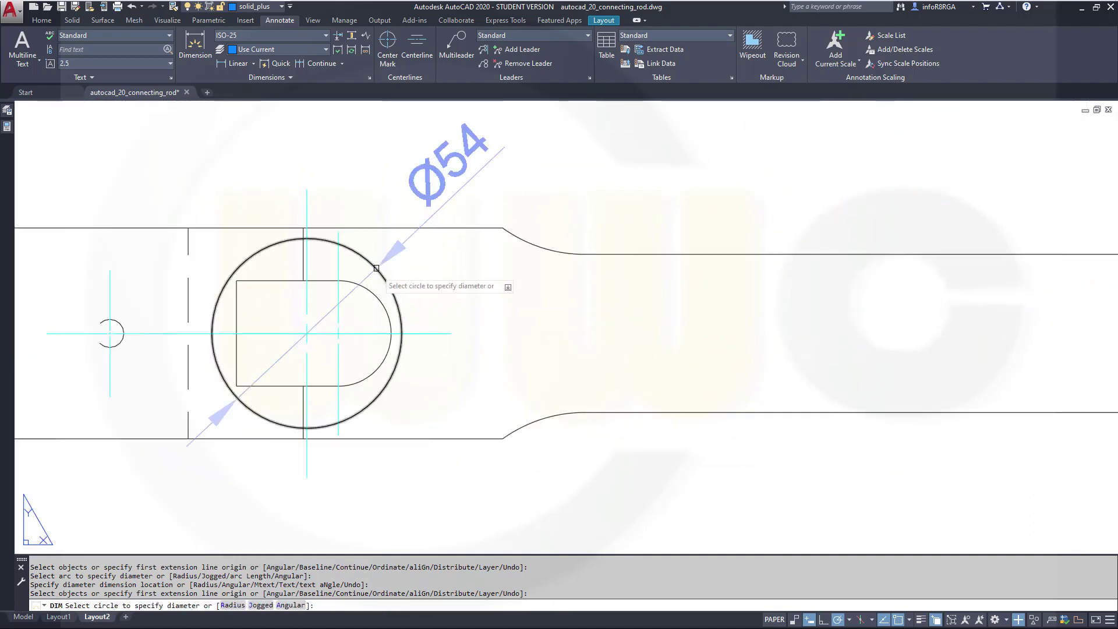
left_click(190, 193)
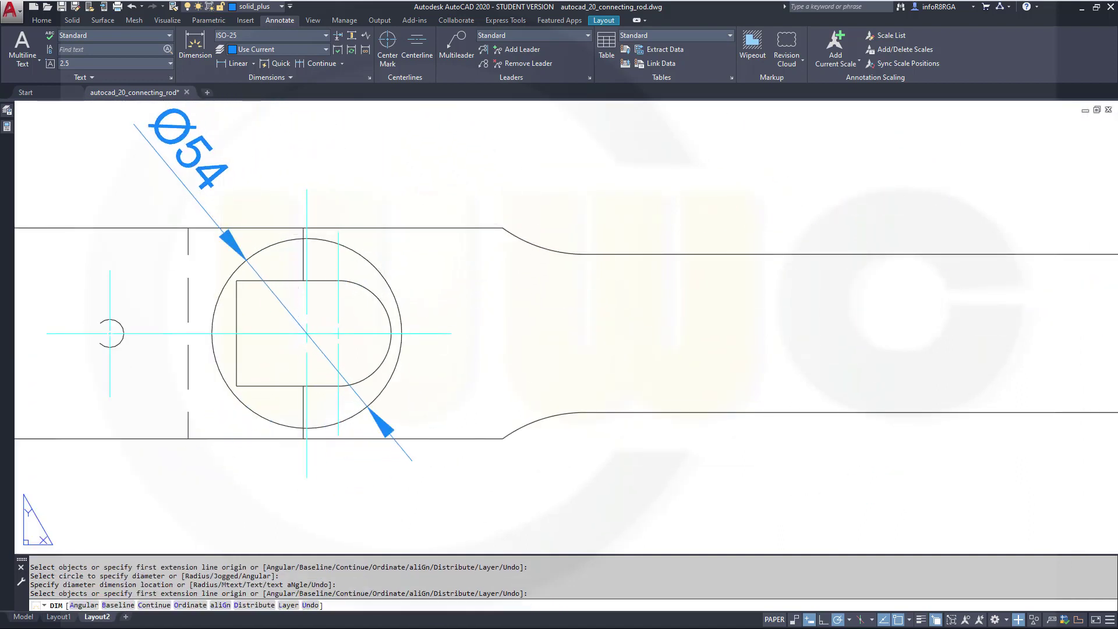
scroll(761, 340, "down", 4)
scroll(652, 379, "up", 2)
middle_click_drag(652, 379, 239, 374)
left_click(798, 335)
left_click(731, 247)
Place Ø8 diameter dimensions on the small holes at both rod ends.
left_click(775, 376)
scroll(775, 375, "down", 4)
scroll(752, 390, "up", 7)
left_click(749, 397)
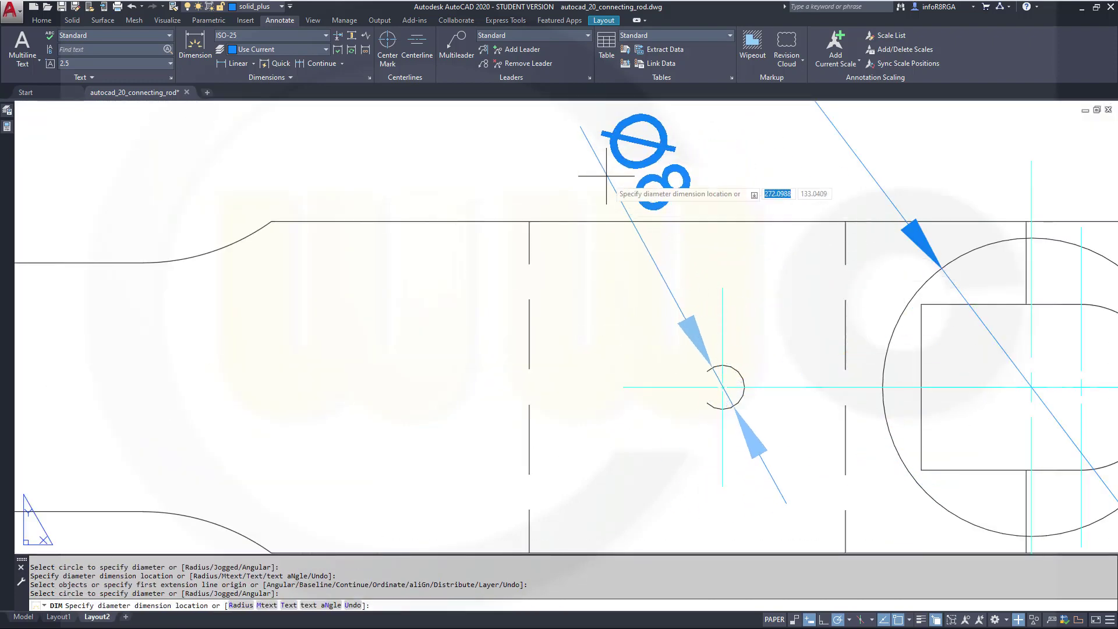
left_click(568, 140)
scroll(338, 297, "down", 5)
middle_click_drag(295, 362, 1085, 342)
scroll(248, 330, "up", 5)
scroll(369, 302, "up", 4)
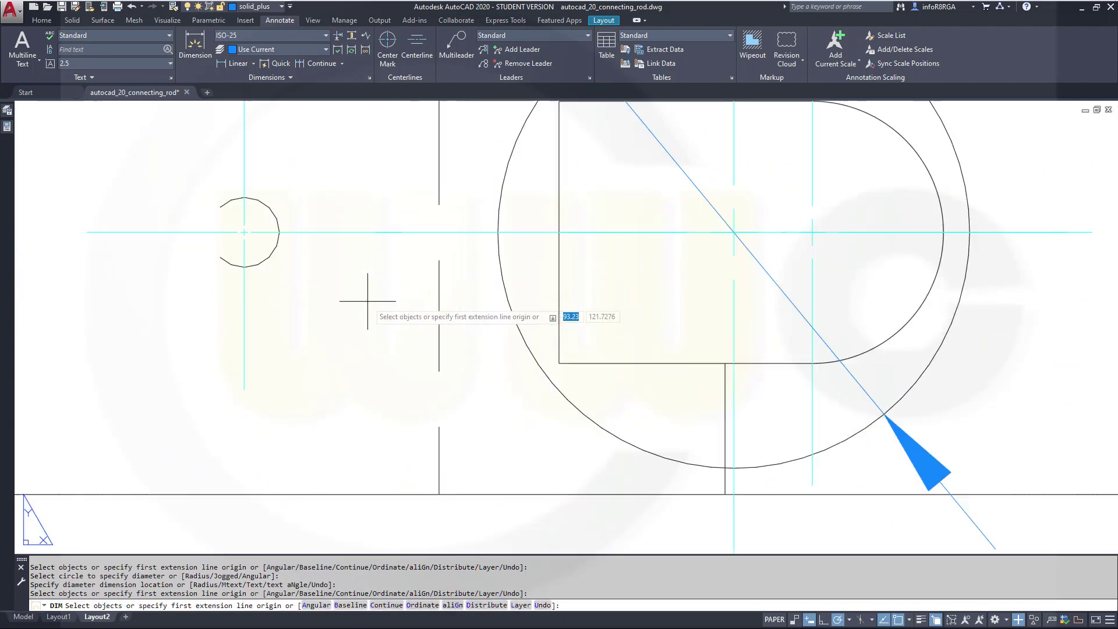
left_click(280, 230)
scroll(279, 230, "down", 5)
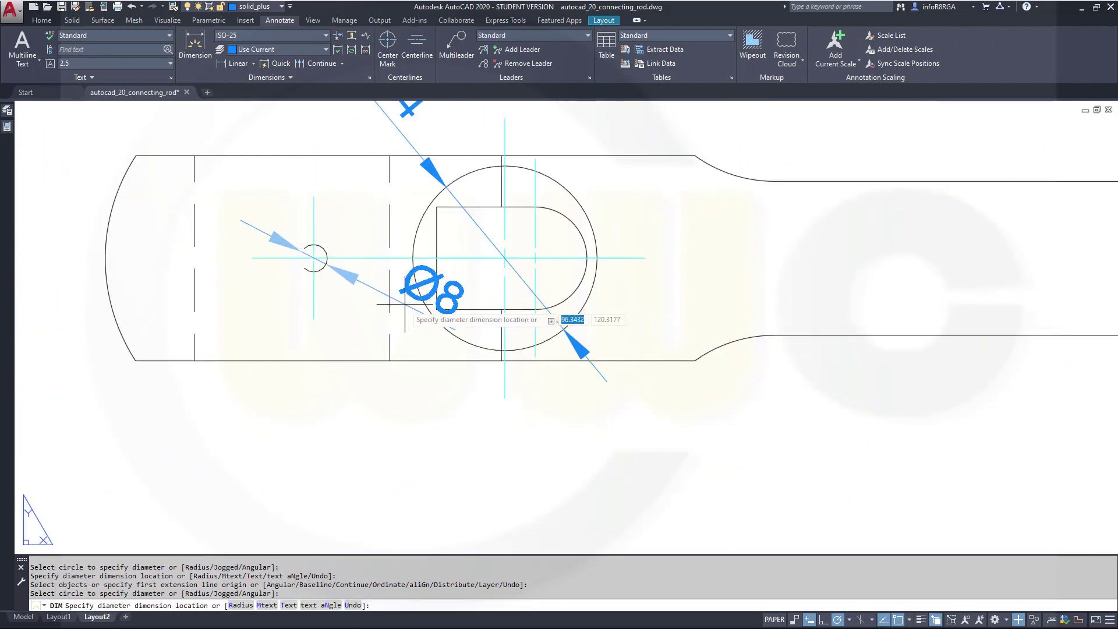
middle_click_drag(400, 299, 481, 457)
left_click(292, 252)
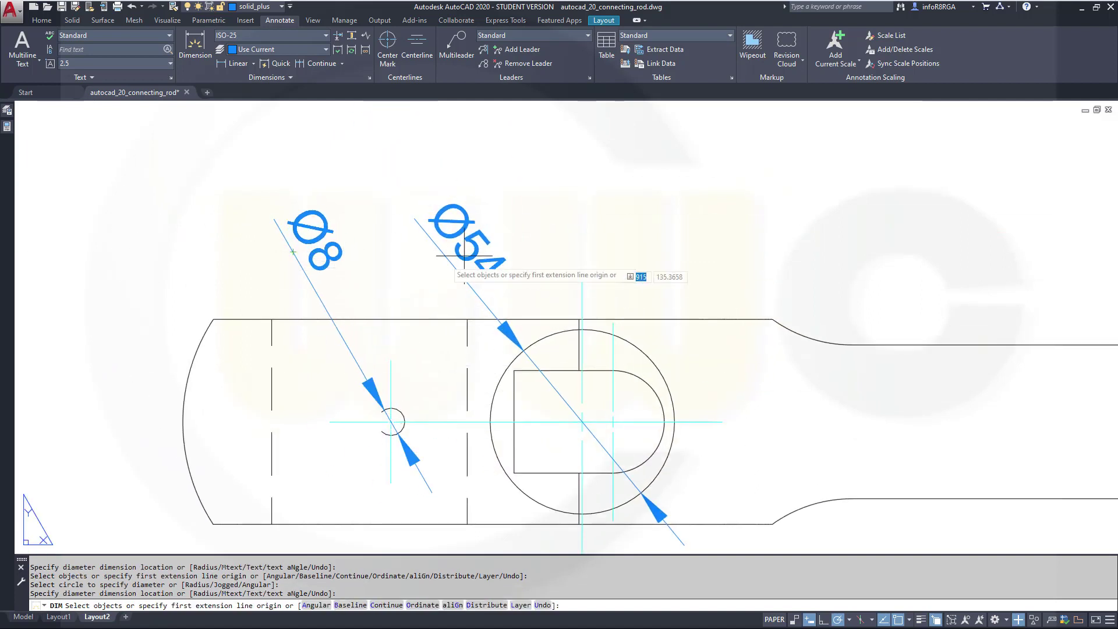
scroll(662, 239, "down", 2)
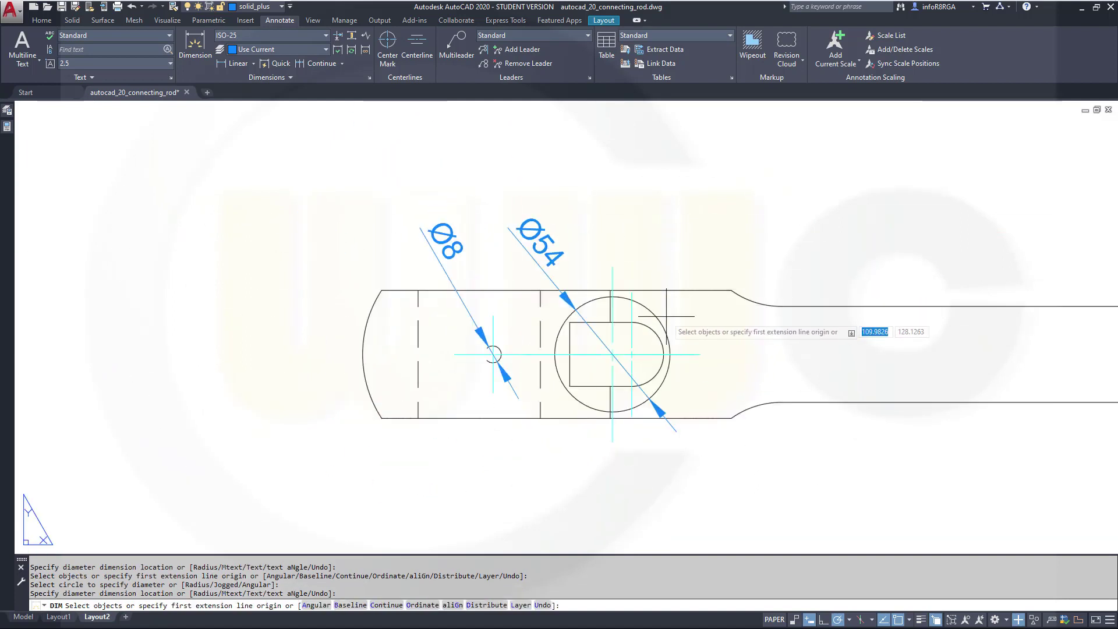
Cancel the stray linear dimension and restart DIM in Radius mode.
right_click(686, 246)
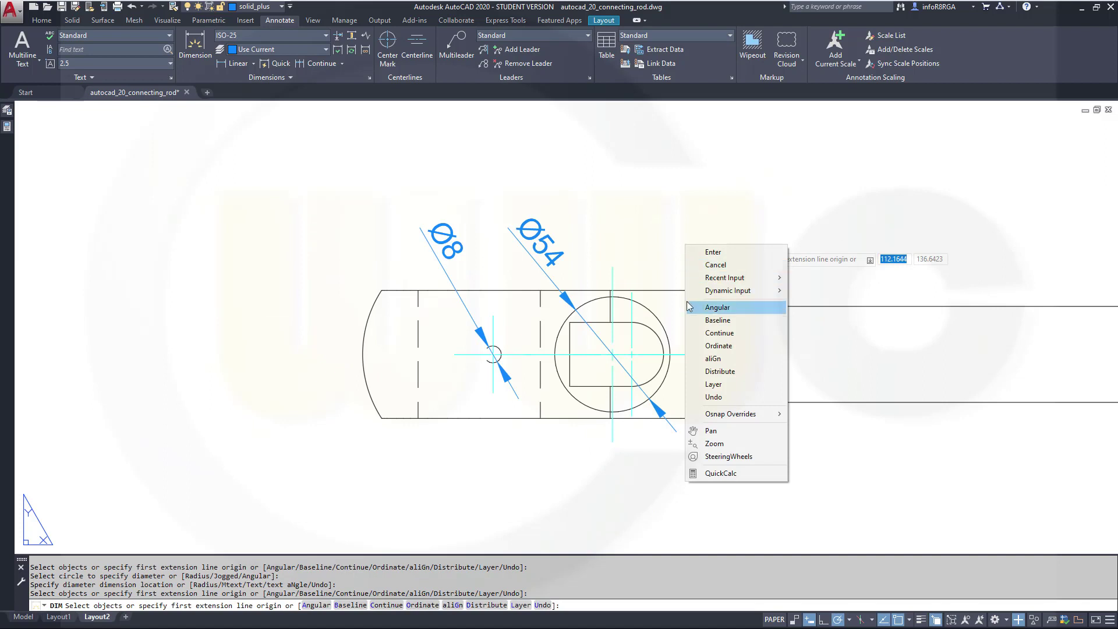
key("Escape")
left_click(655, 245)
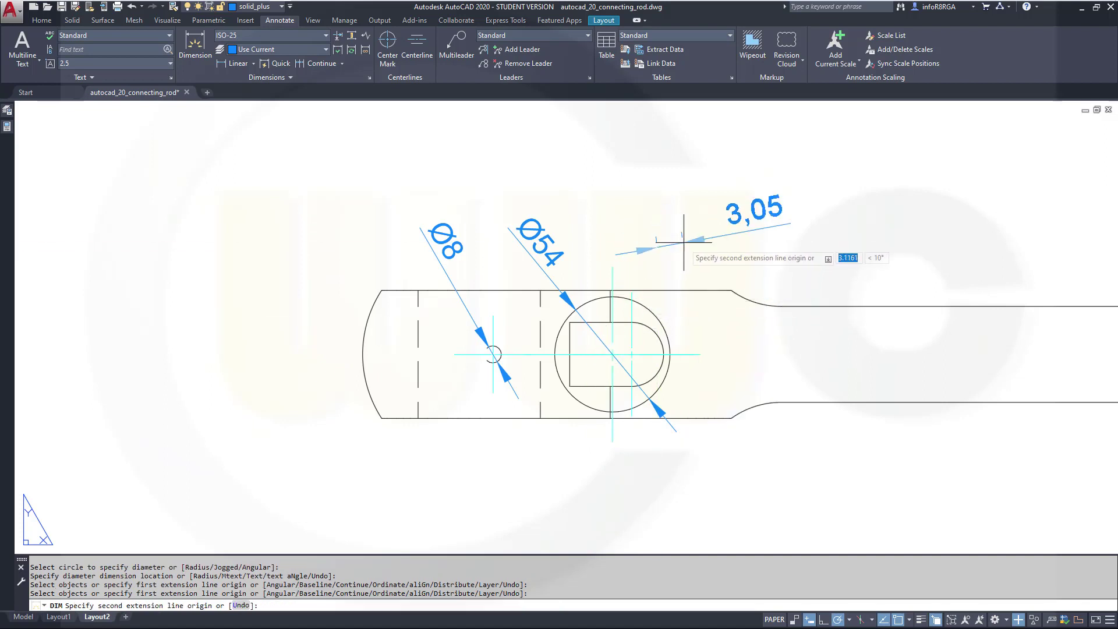
key("Escape")
left_click(207, 62)
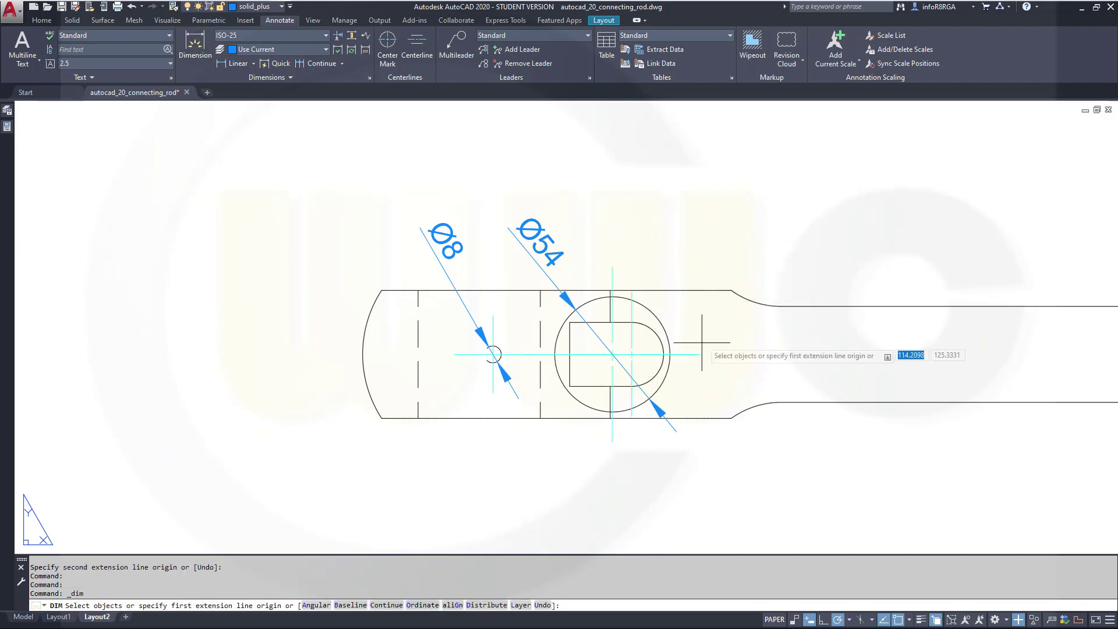
scroll(704, 326, "up", 4)
right_click(588, 305)
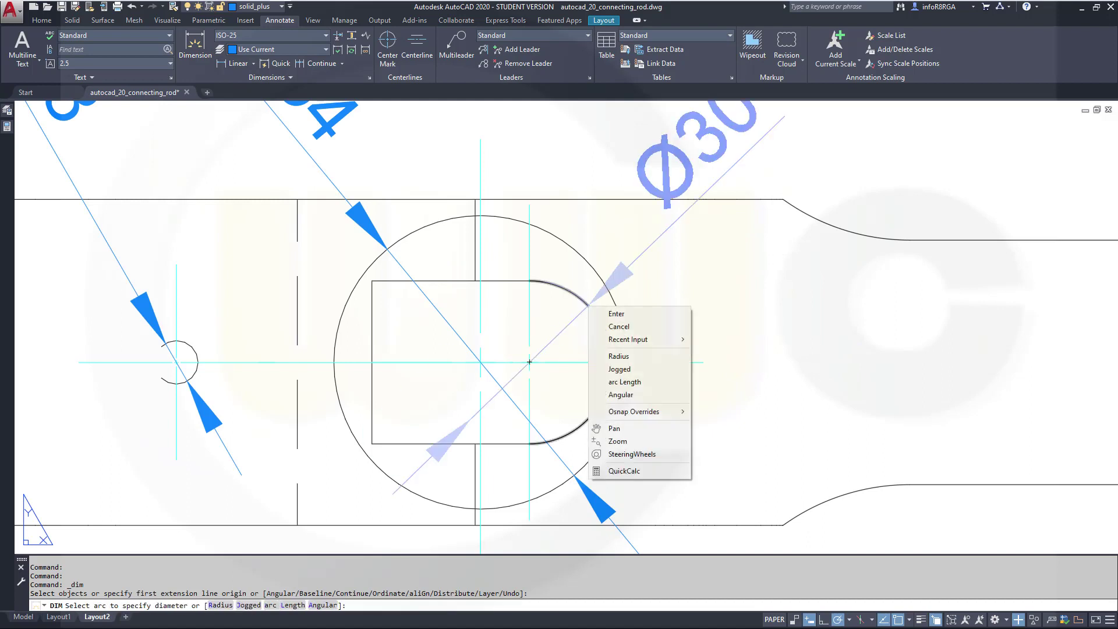
left_click(612, 356)
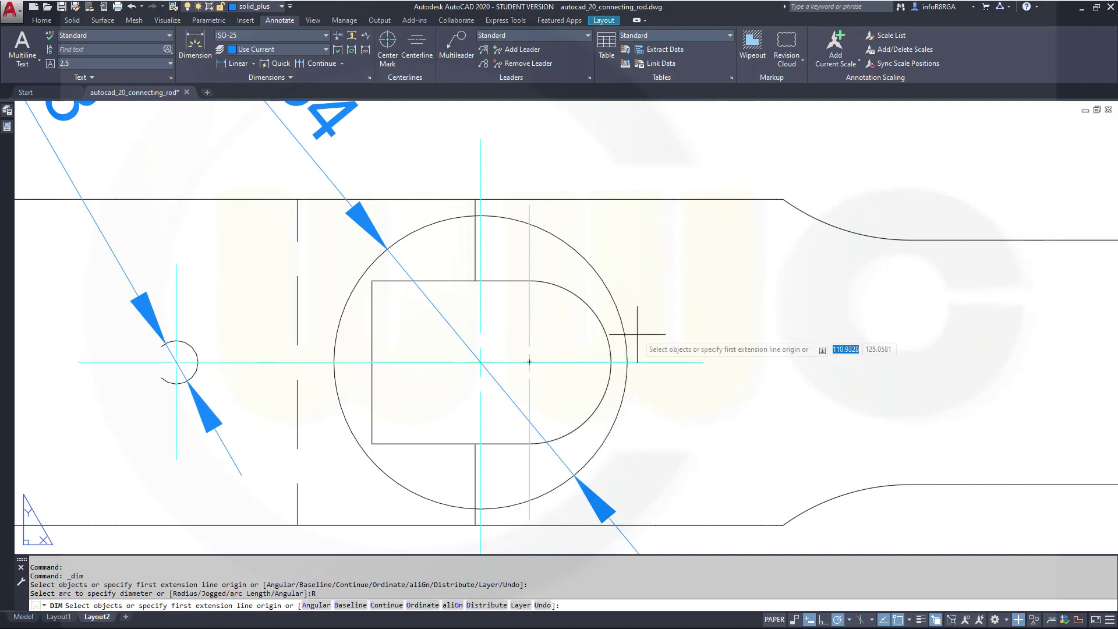
scroll(606, 379, "down", 2)
Add an R15 radius dimension above the first front-view slot end.
left_click(601, 407)
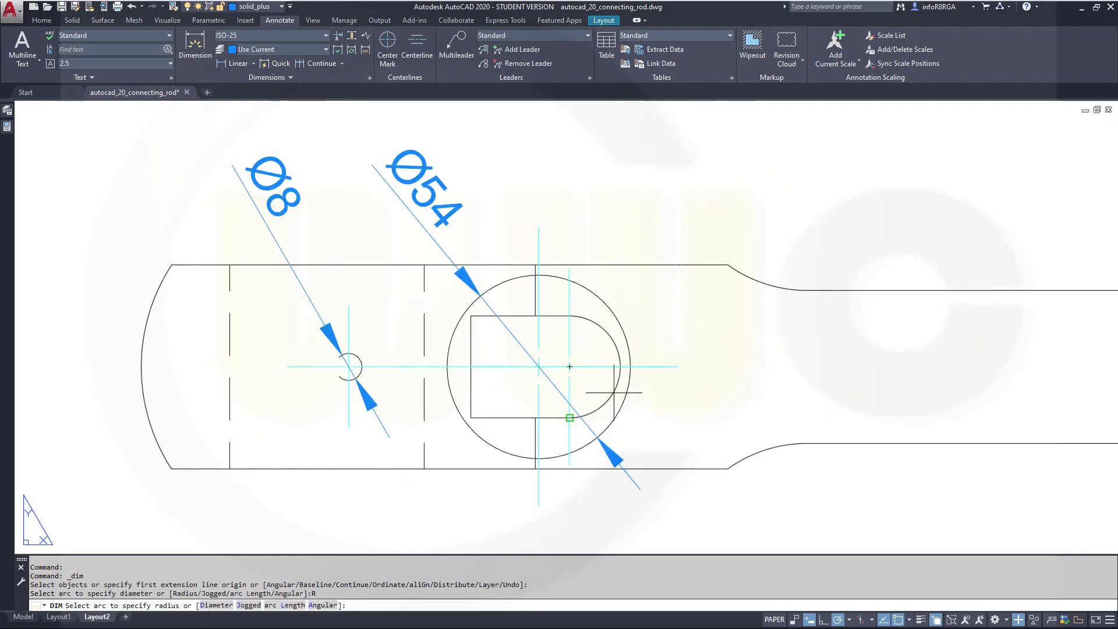
middle_click_drag(680, 494, 681, 346)
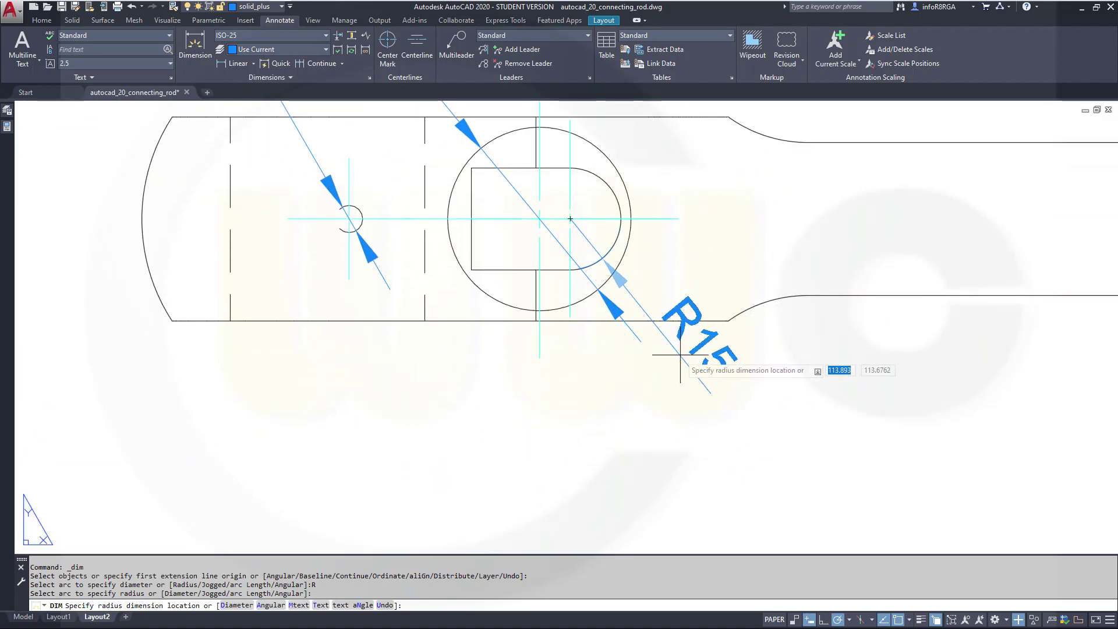
scroll(680, 349, "up", 3)
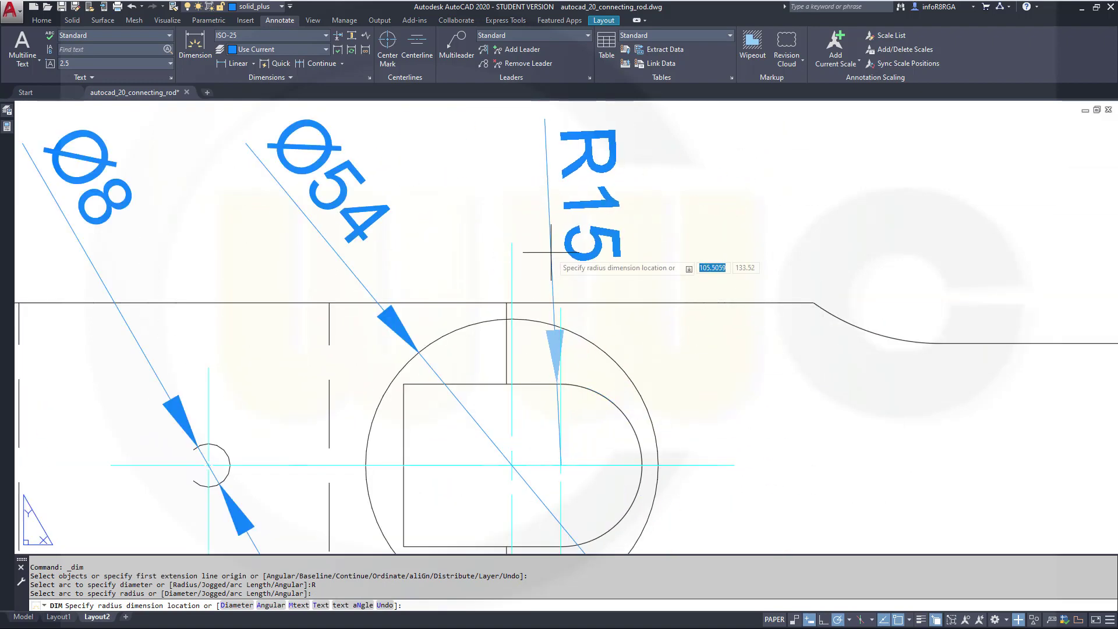
left_click(531, 238)
scroll(791, 326, "down", 5)
Add the second R15 radius to the slot arc at the rod's other end.
mouse_move(904, 402)
middle_mouse_down()
mouse_move(237, 382)
mouse_move(225, 399)
middle_mouse_up()
left_click(828, 381)
left_click(838, 381)
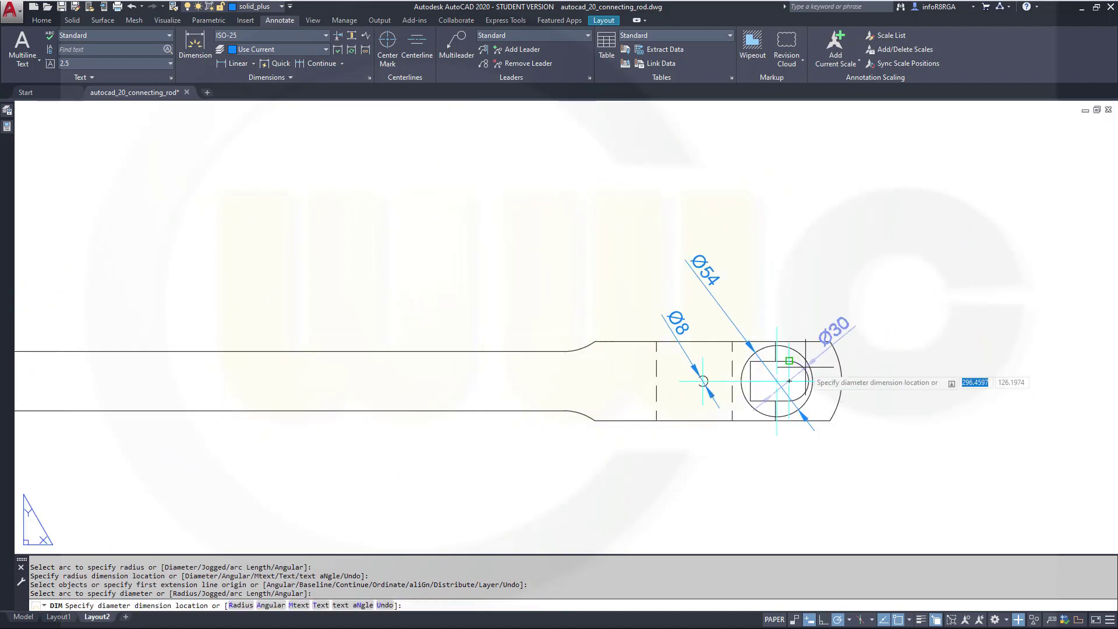
right_click(833, 285)
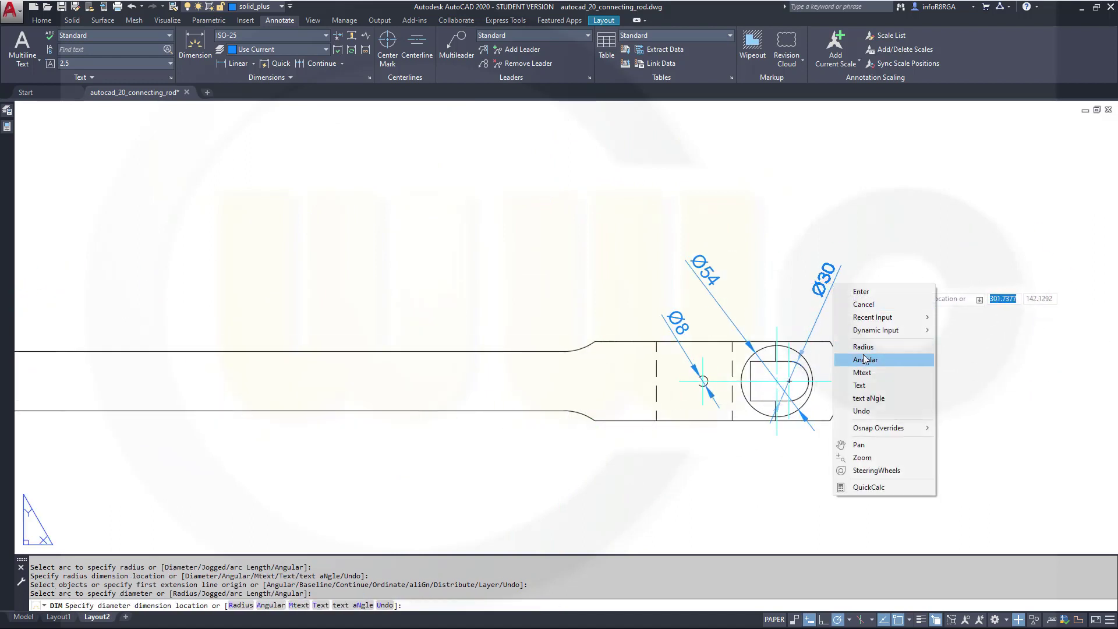
left_click(862, 348)
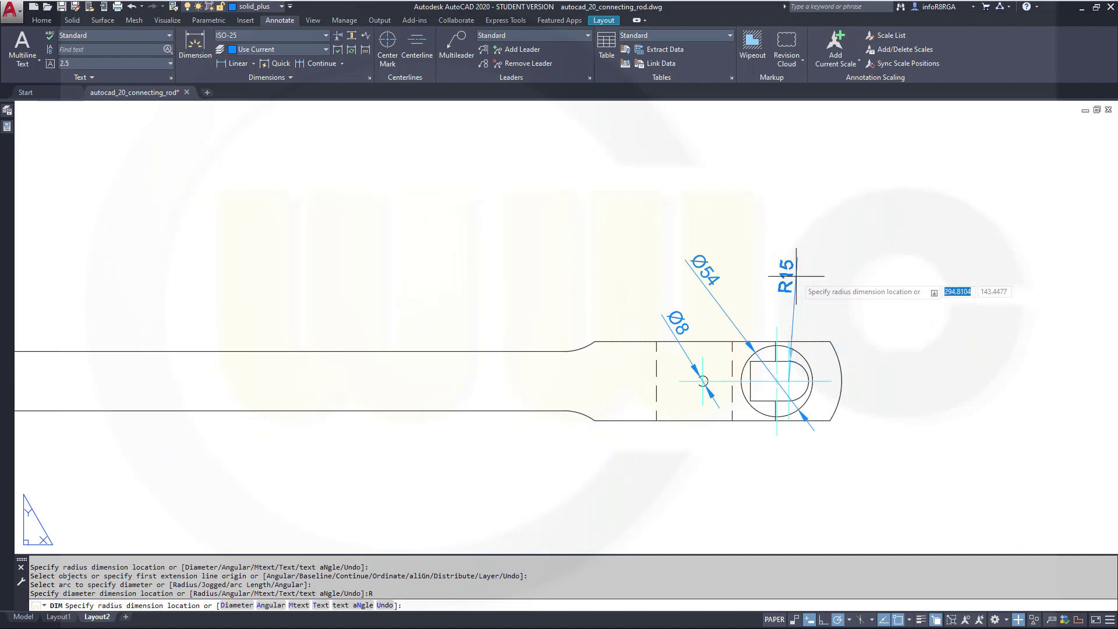
left_click(796, 175)
scroll(786, 491, "down", 3)
scroll(674, 449, "up", 3)
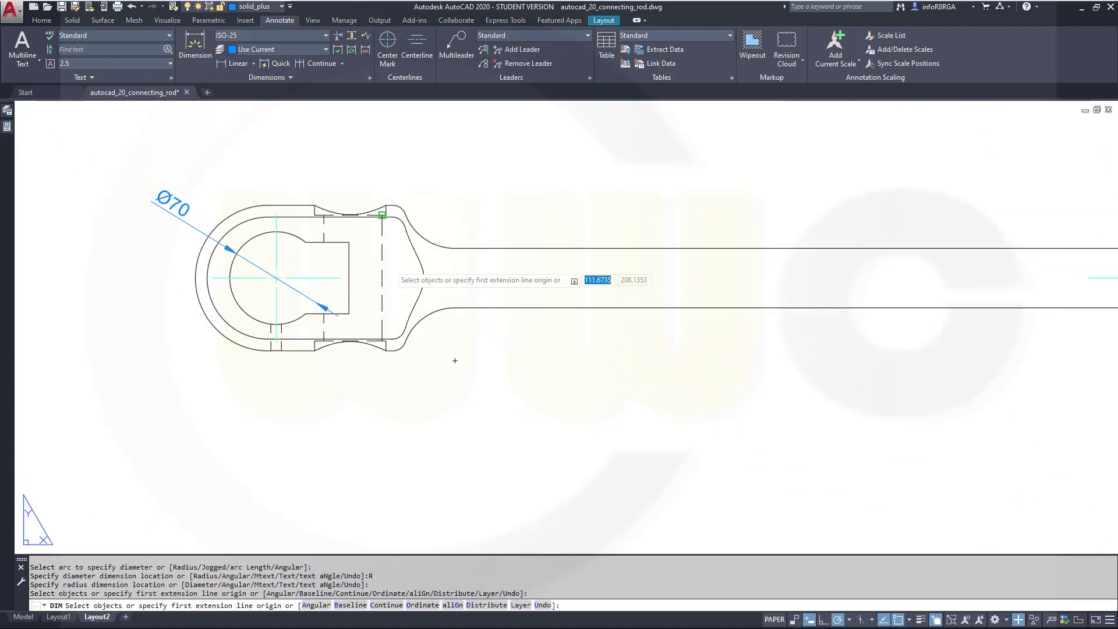
scroll(381, 233, "up", 4)
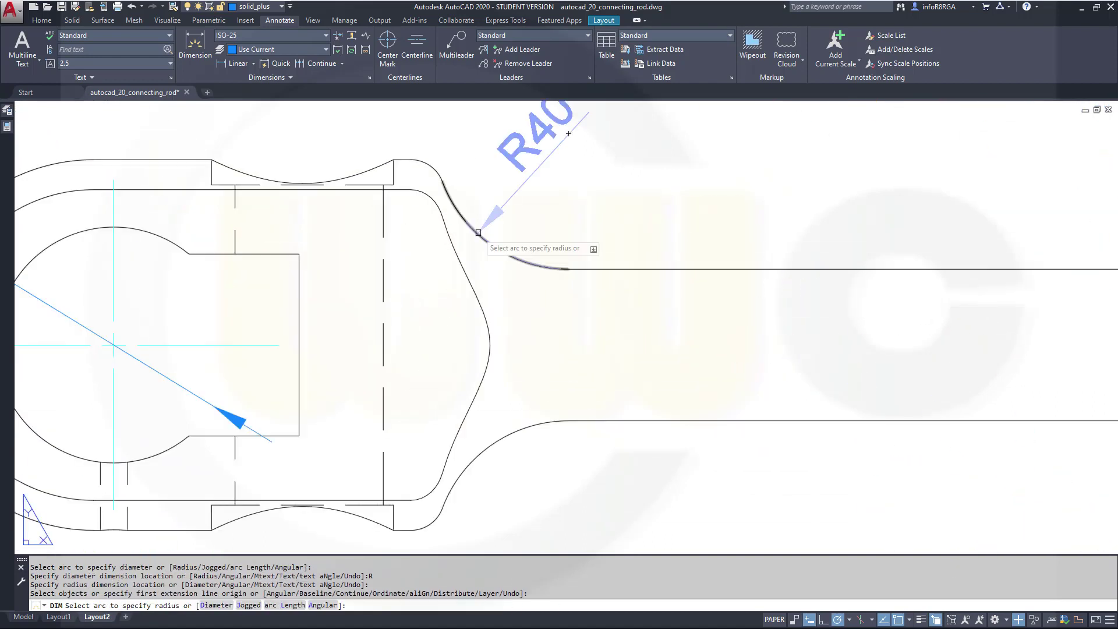
Dimension the top view's left end with R40 fillet, R10 corner and R55 outer radii.
left_click(478, 233)
left_click(495, 216)
middle_click_drag(484, 142, 630, 346)
left_click(578, 366)
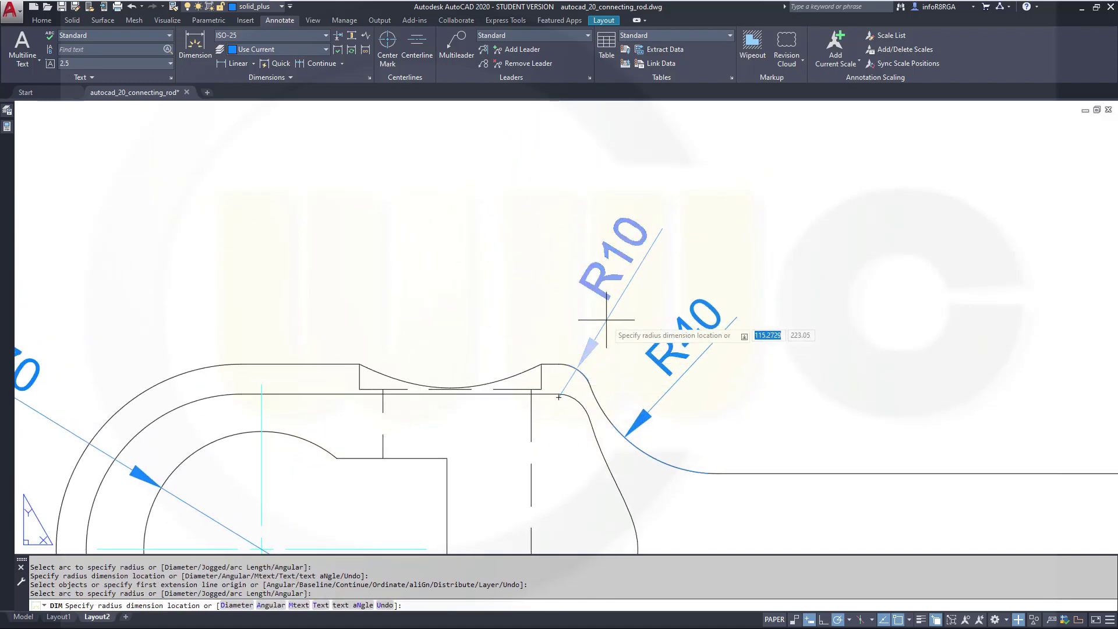
left_click(591, 320)
middle_click_drag(312, 345, 716, 175)
scroll(678, 301, "down", 3)
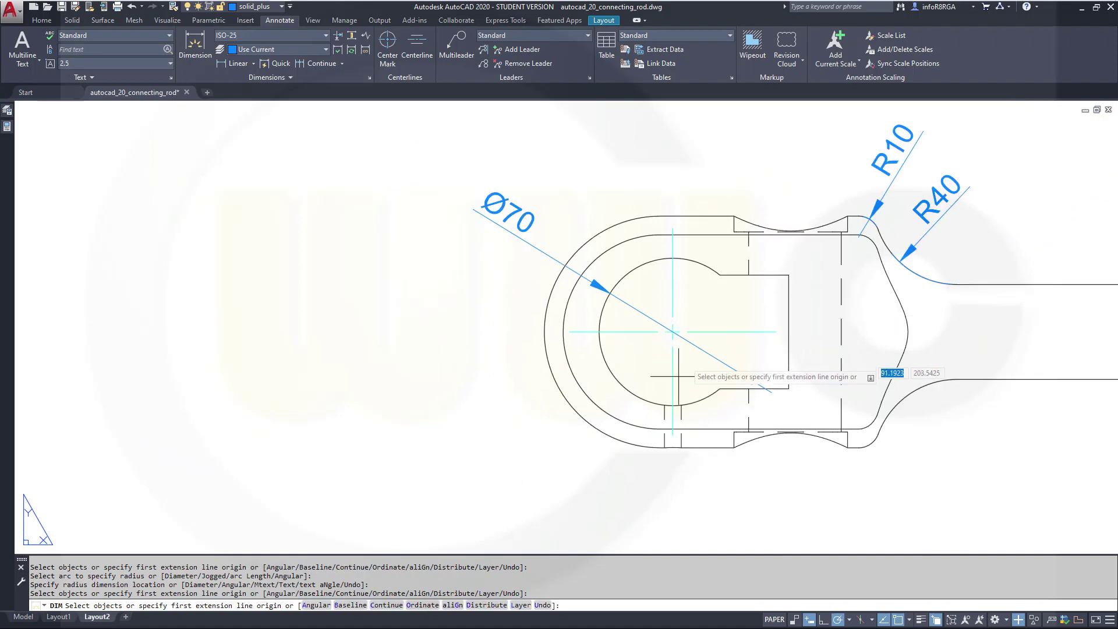
left_click(583, 425)
left_click(513, 480)
Add R40 fillet and R65 eye radii at the top view's right end.
middle_click_drag(887, 477, 187, 437)
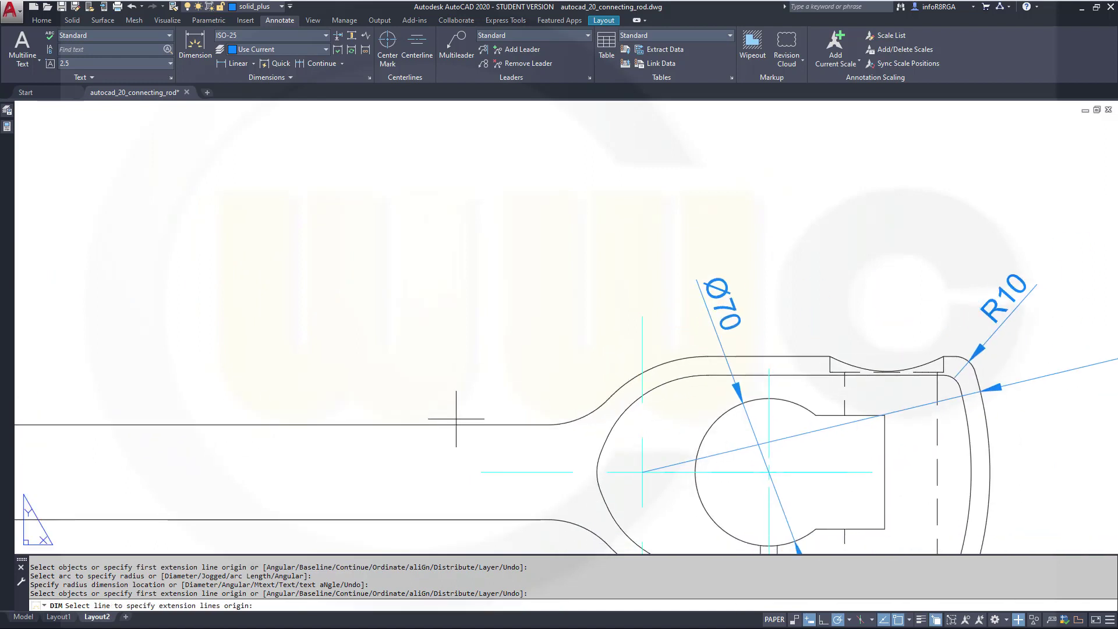
left_click(590, 410)
left_click(585, 405)
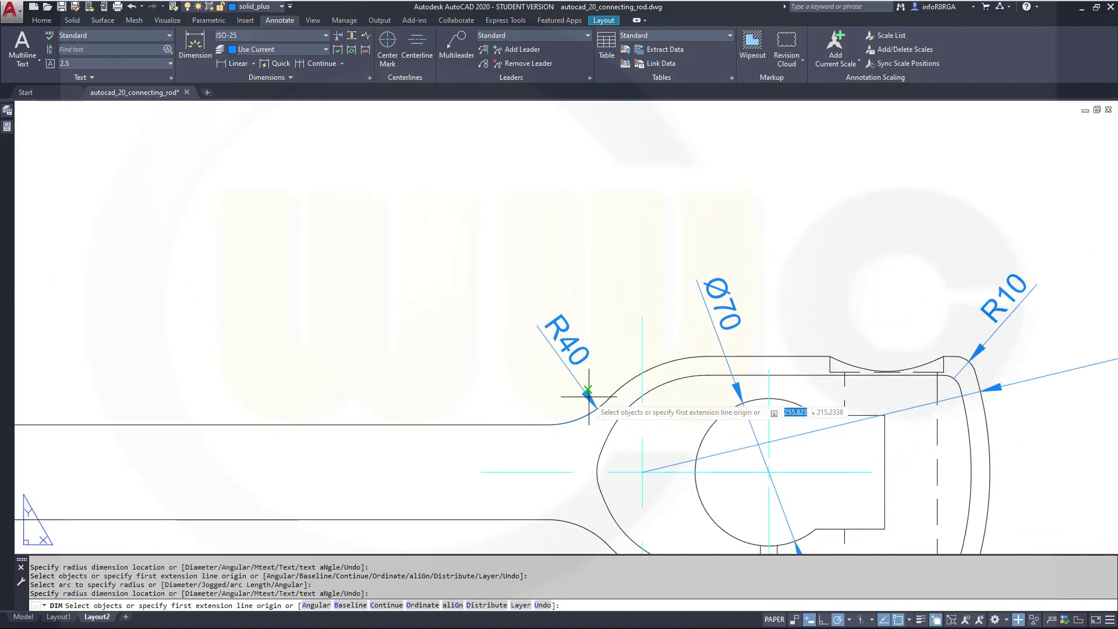
left_click(659, 366)
left_click(621, 257)
middle_click_drag(799, 445, 896, 357)
scroll(643, 407, "down", 5)
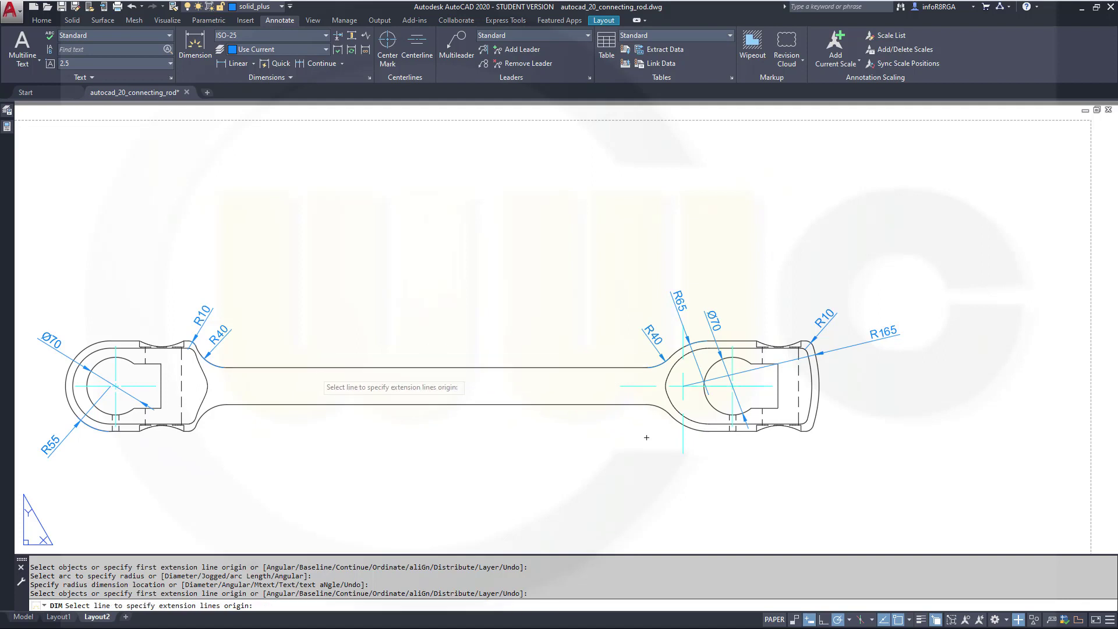
scroll(308, 387, "down", 2)
middle_click_drag(267, 439, 505, 424)
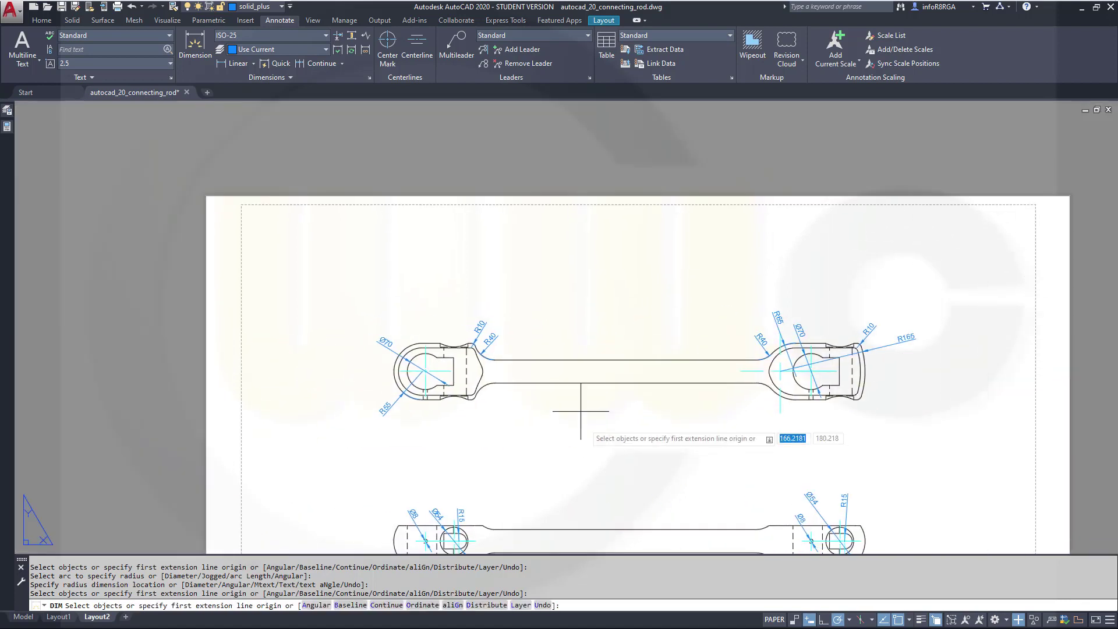
Dimension 55 from the left bore centre to the slot endpoint, placed below the eye.
left_click(222, 66)
scroll(460, 454, "up", 5)
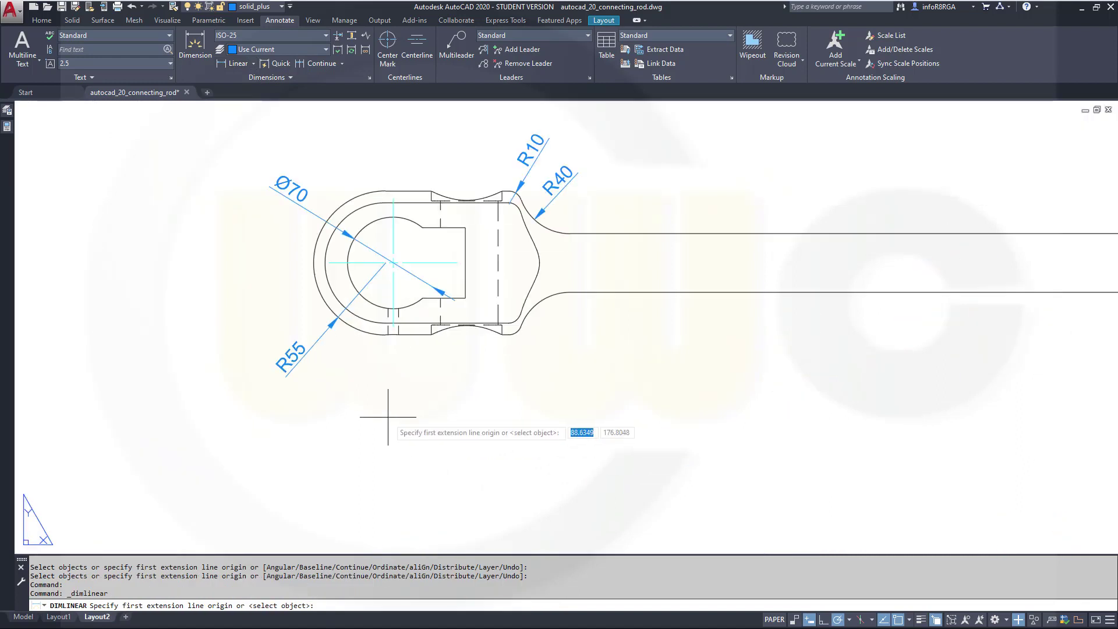
mouse_move(386, 406)
middle_mouse_down()
mouse_move(479, 437)
mouse_move(519, 400)
middle_mouse_up()
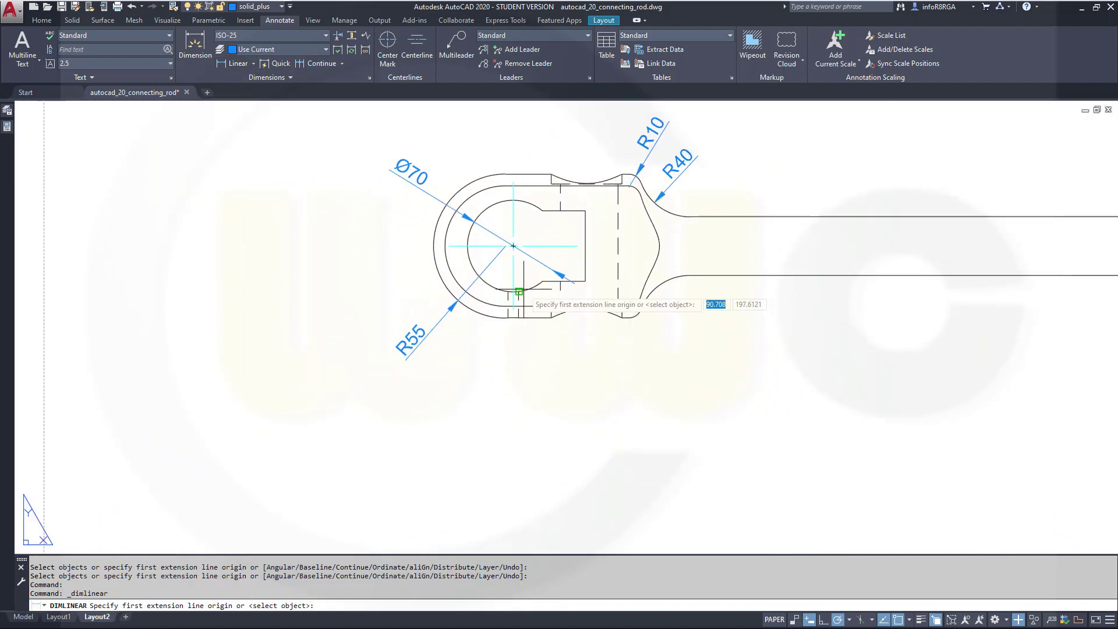
scroll(515, 290, "up", 2)
left_click(516, 220)
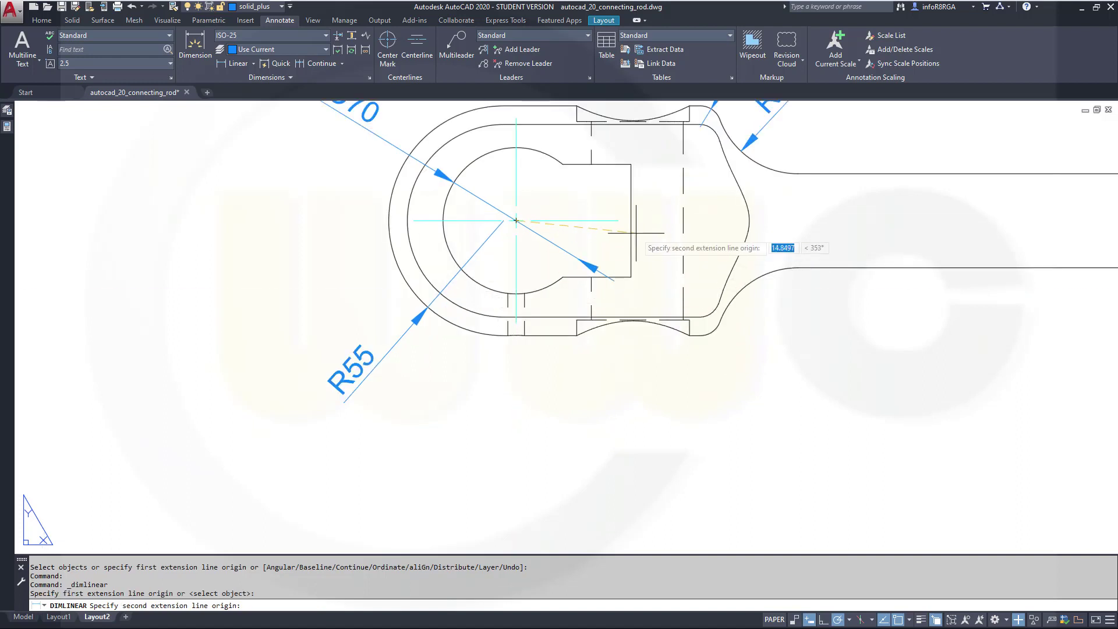
left_click(631, 277)
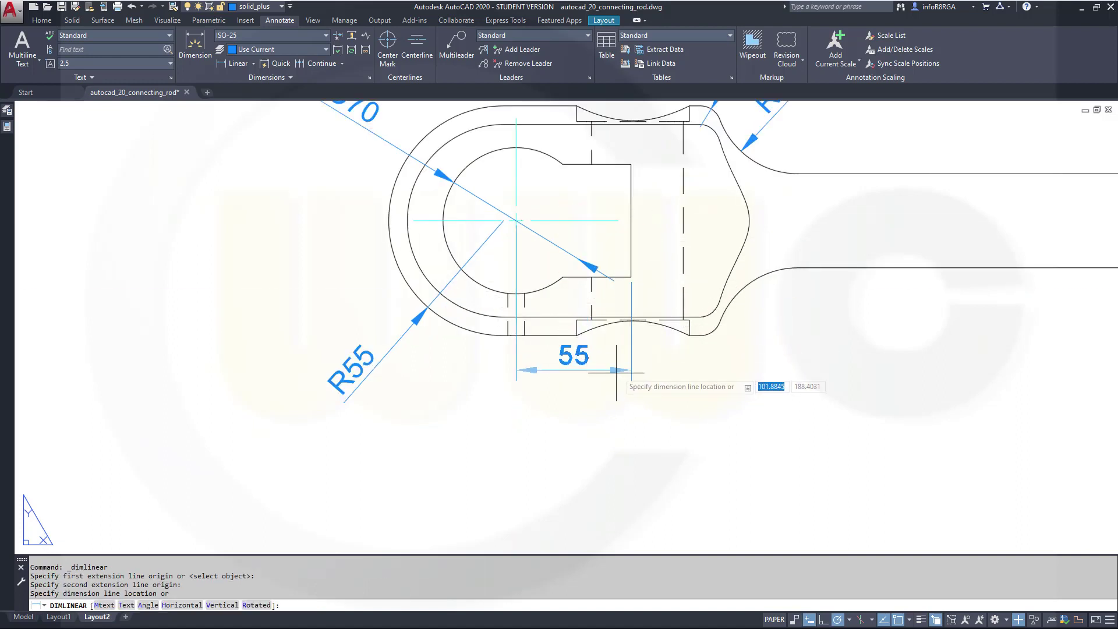
left_click(598, 394)
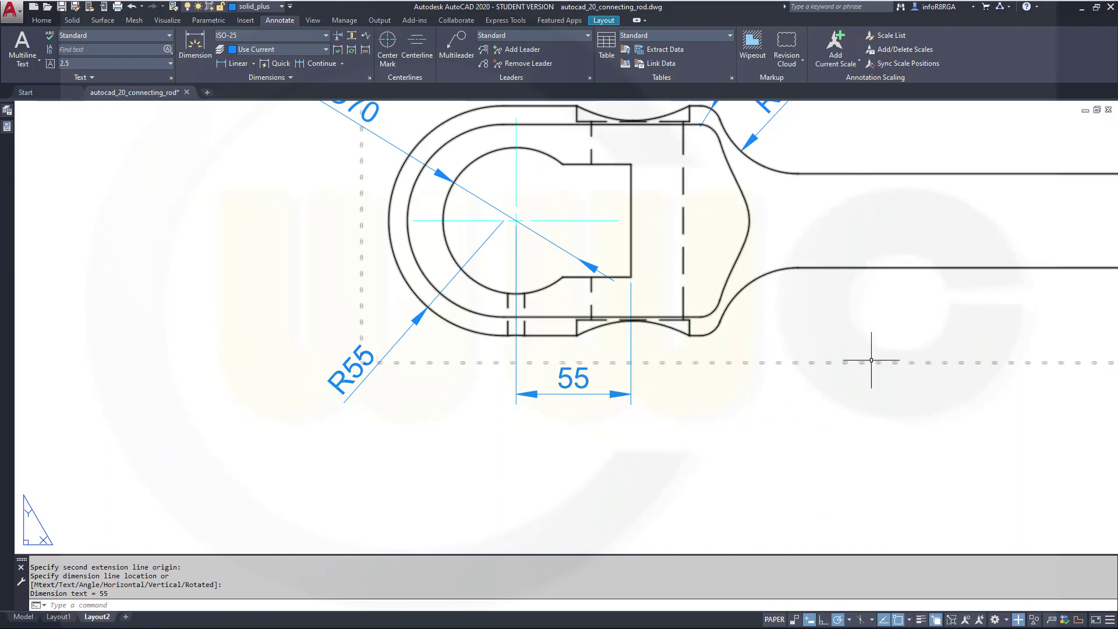
key("Escape")
scroll(856, 352, "down", 2)
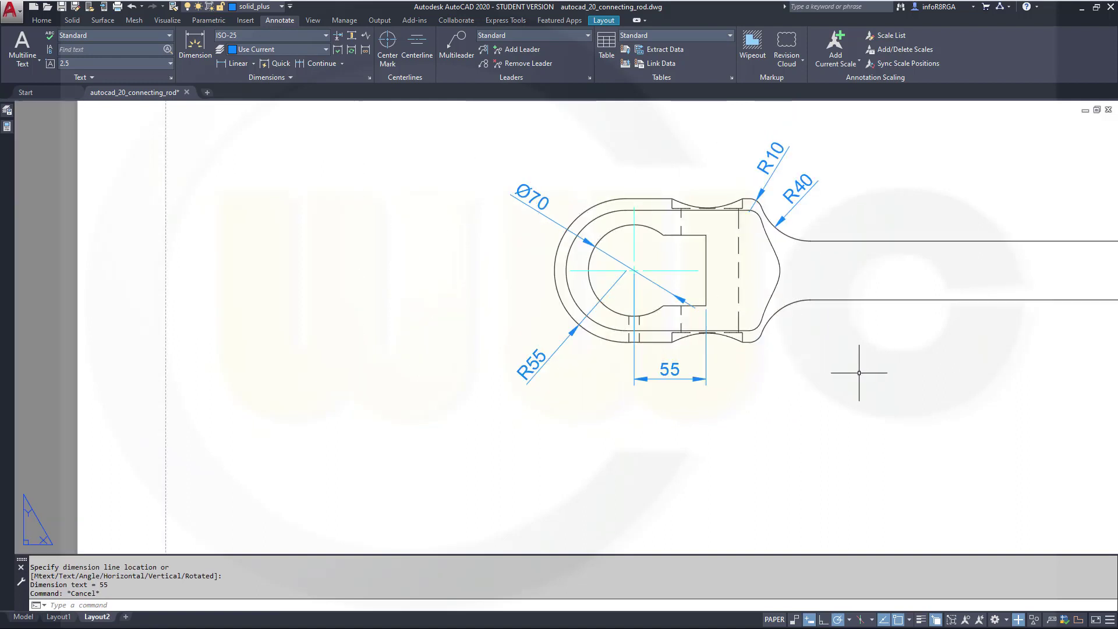
middle_click_drag(852, 376, 545, 427)
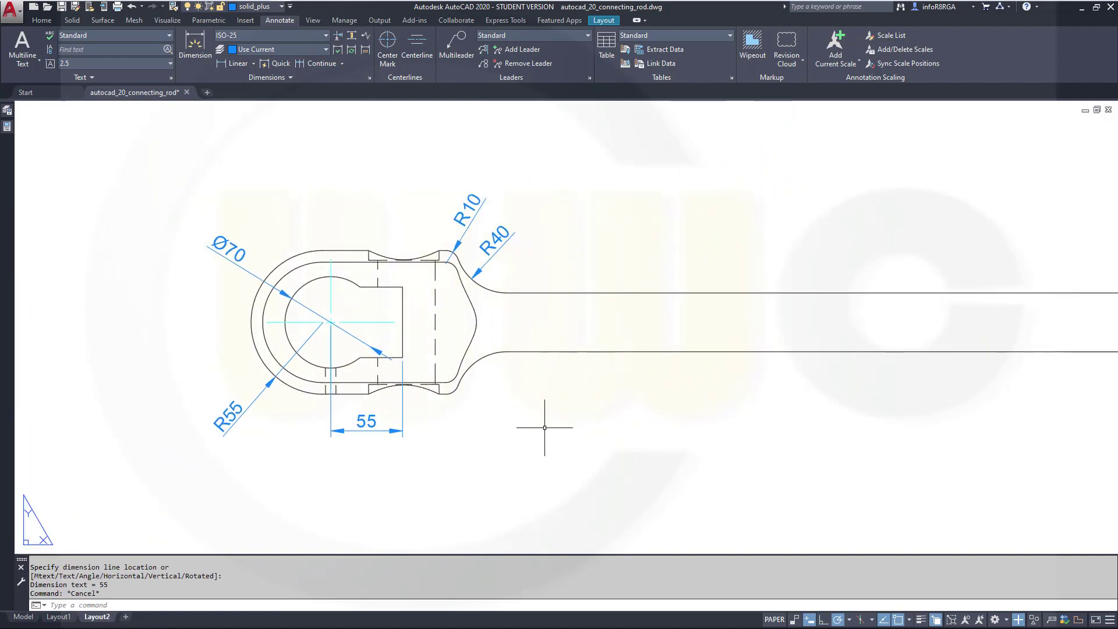
Turn on Tangent edges in the top drawing view's Edge Visibility settings.
left_click(607, 411)
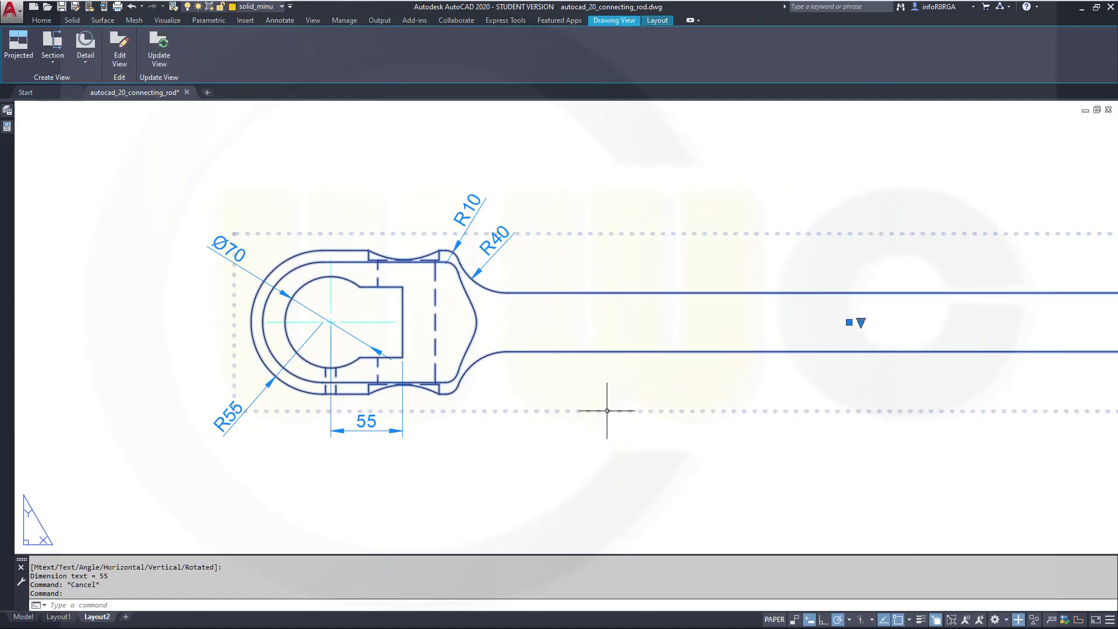
left_click(120, 43)
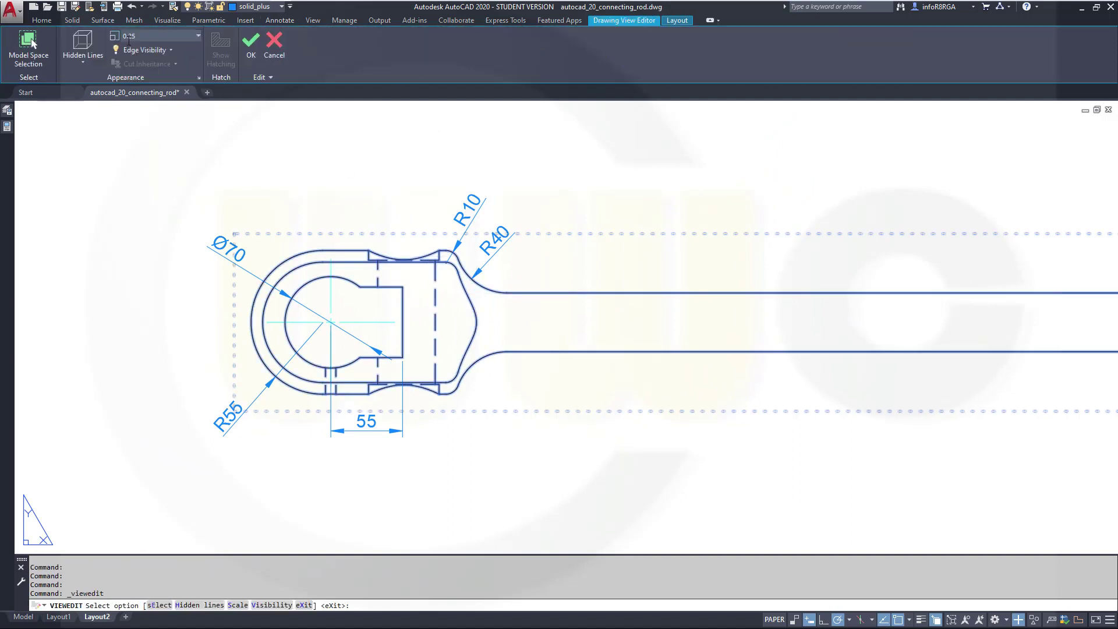
left_click(83, 60)
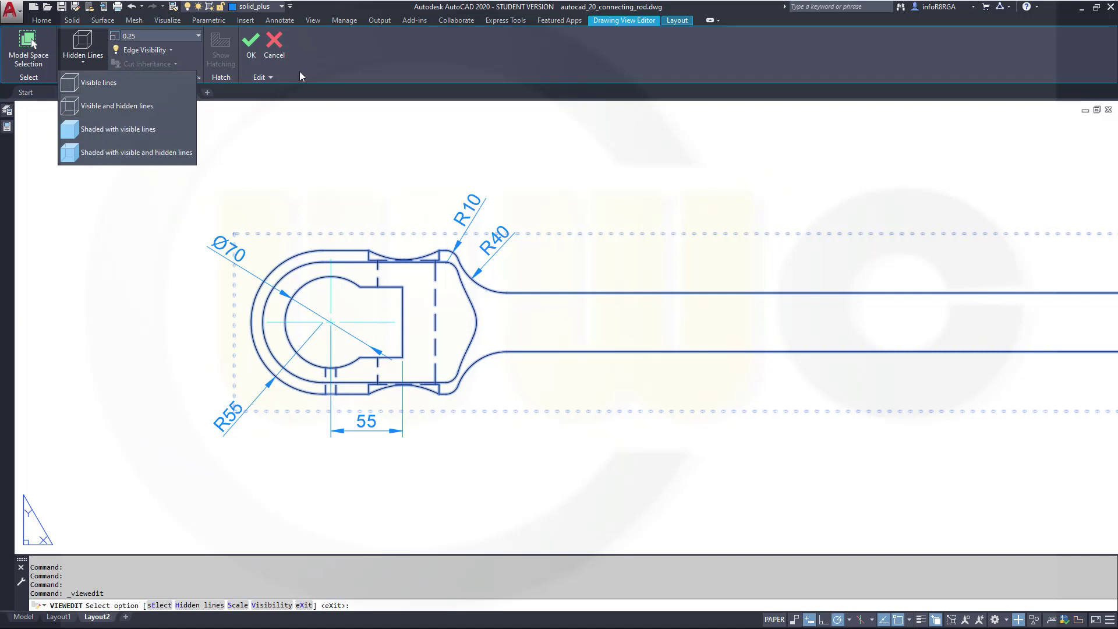
left_click(171, 52)
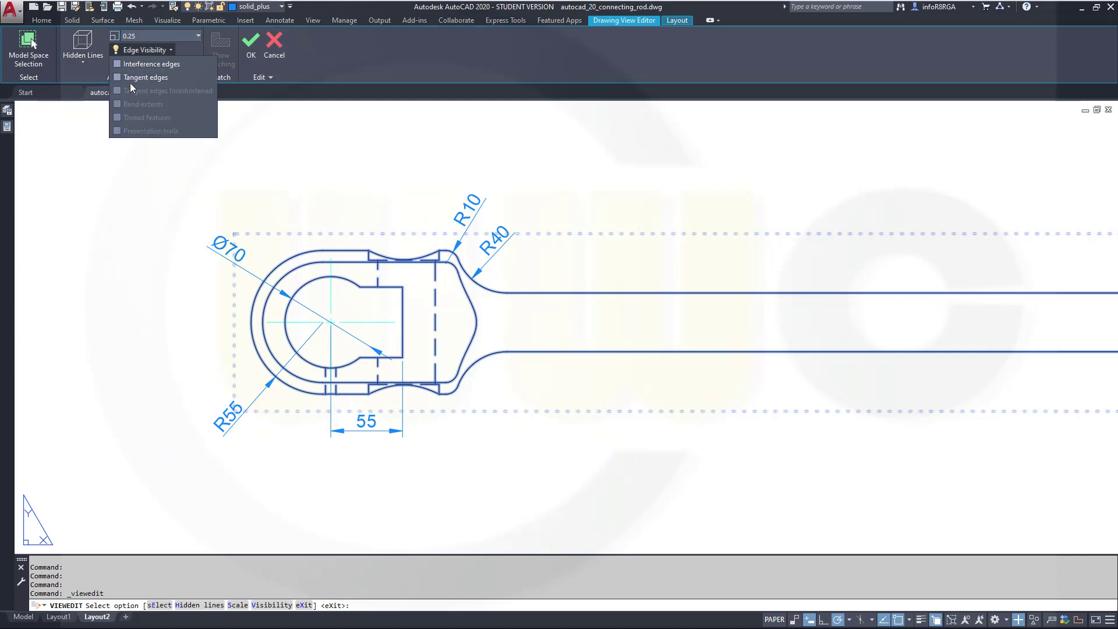
left_click(131, 78)
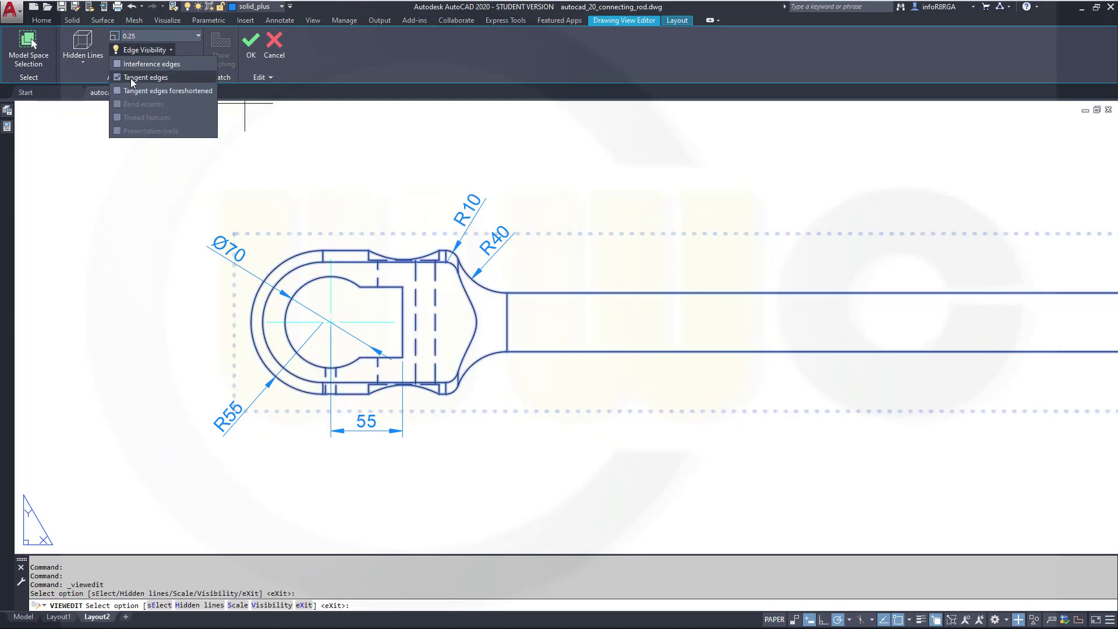
left_click(255, 48)
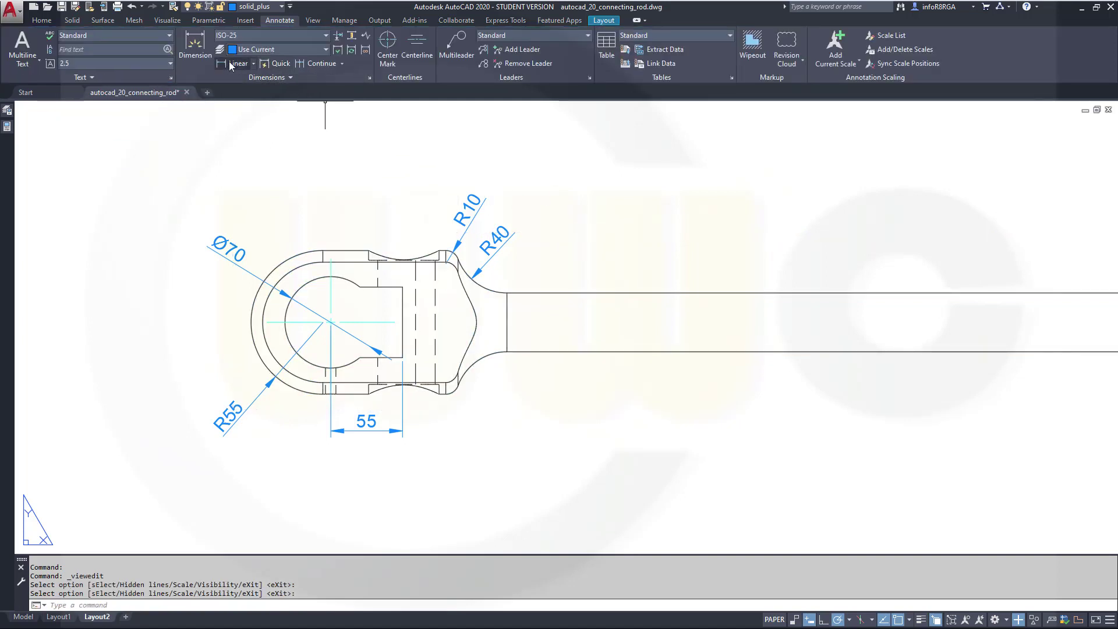
Add a 135 linear dimension to the shank start, placed below the 55.
left_click(224, 63)
scroll(349, 295, "up", 2)
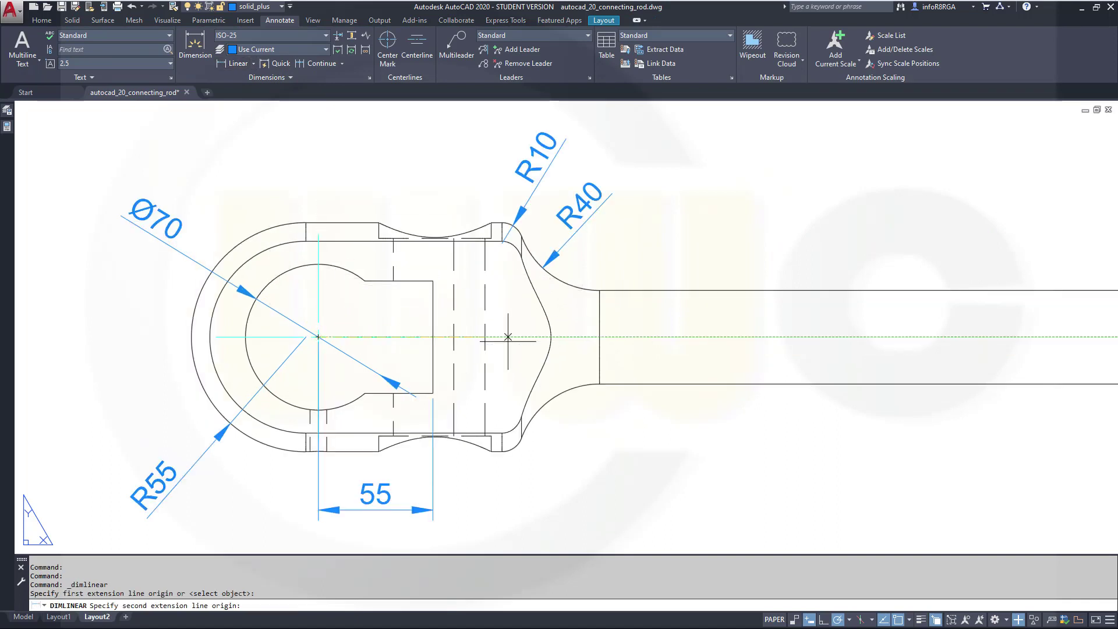
left_click(600, 290)
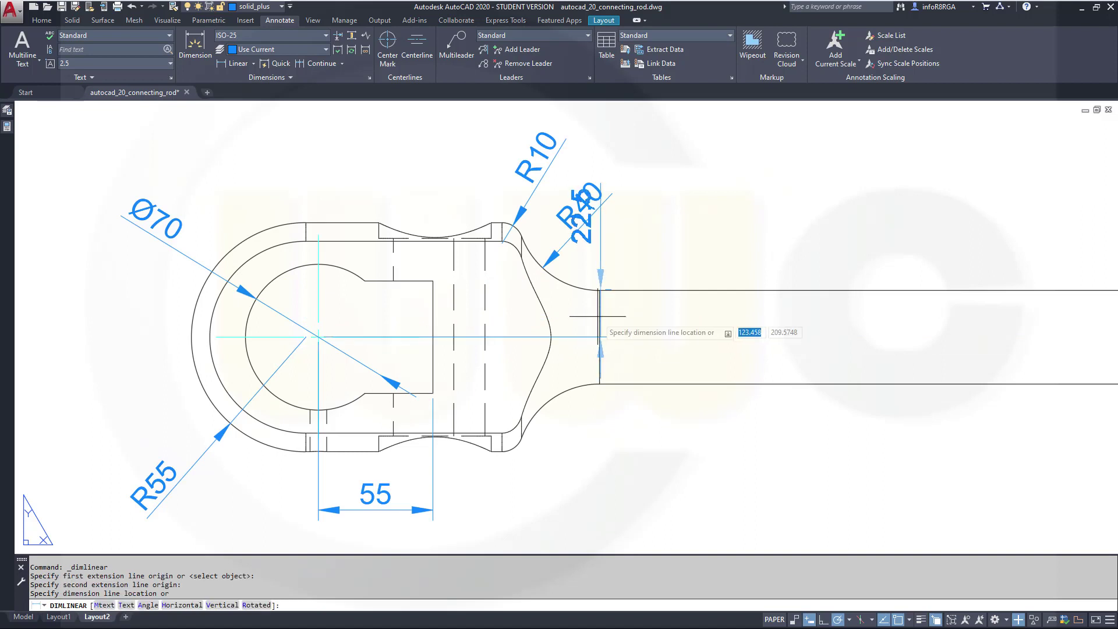
mouse_move(571, 477)
middle_mouse_down()
mouse_move(571, 444)
mouse_move(694, 279)
mouse_move(738, 283)
middle_mouse_up()
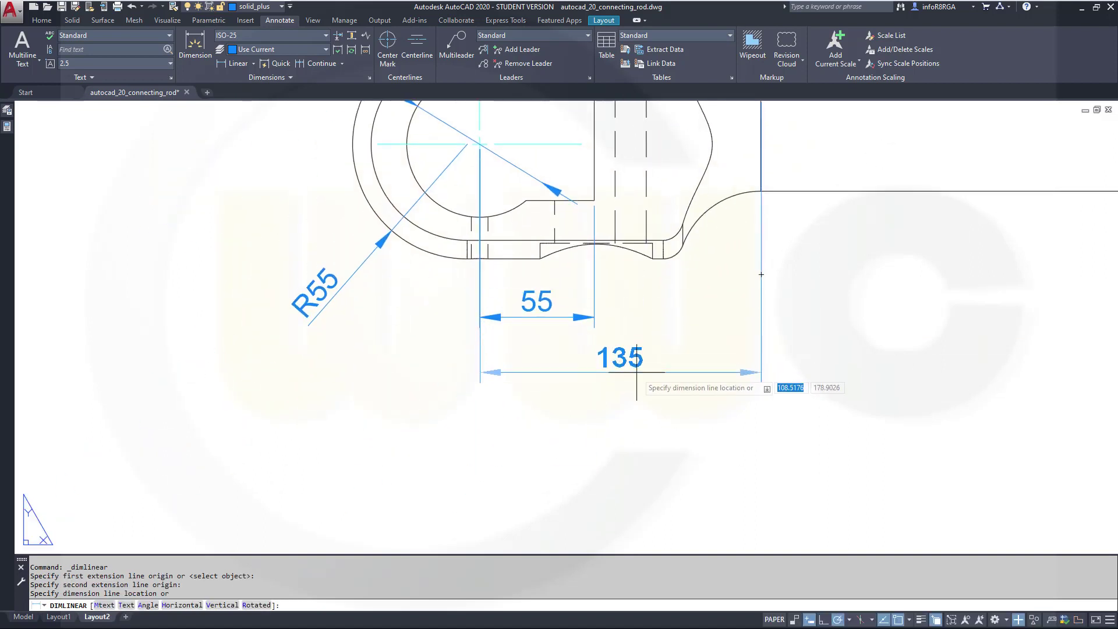
left_click(647, 366)
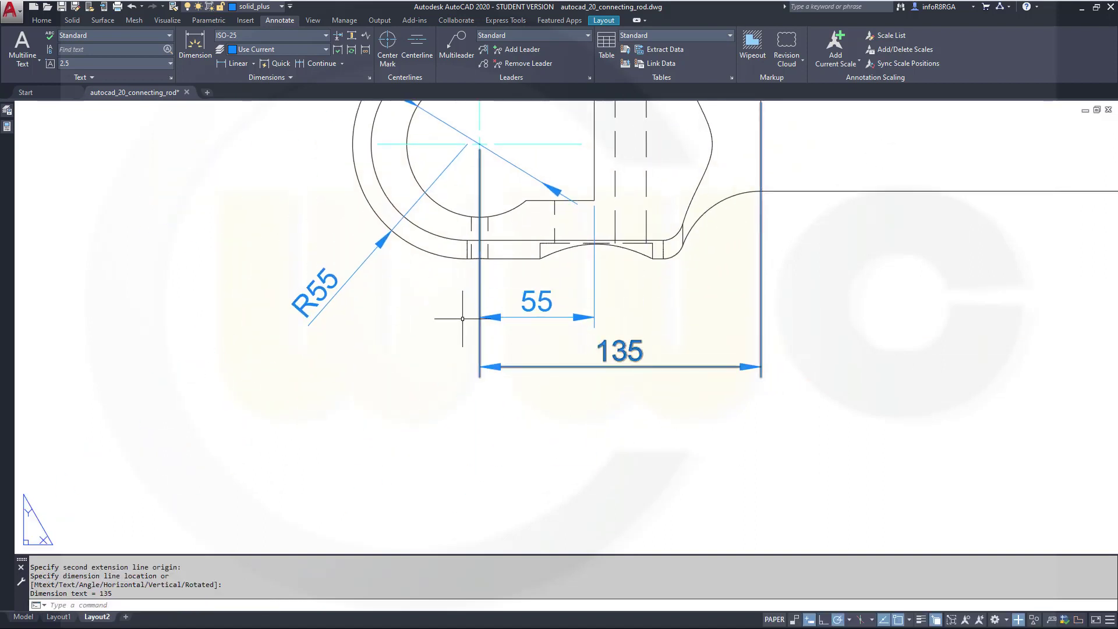
mouse_move(462, 318)
middle_mouse_down()
mouse_move(474, 419)
mouse_move(529, 448)
mouse_move(507, 435)
mouse_move(511, 447)
middle_mouse_up()
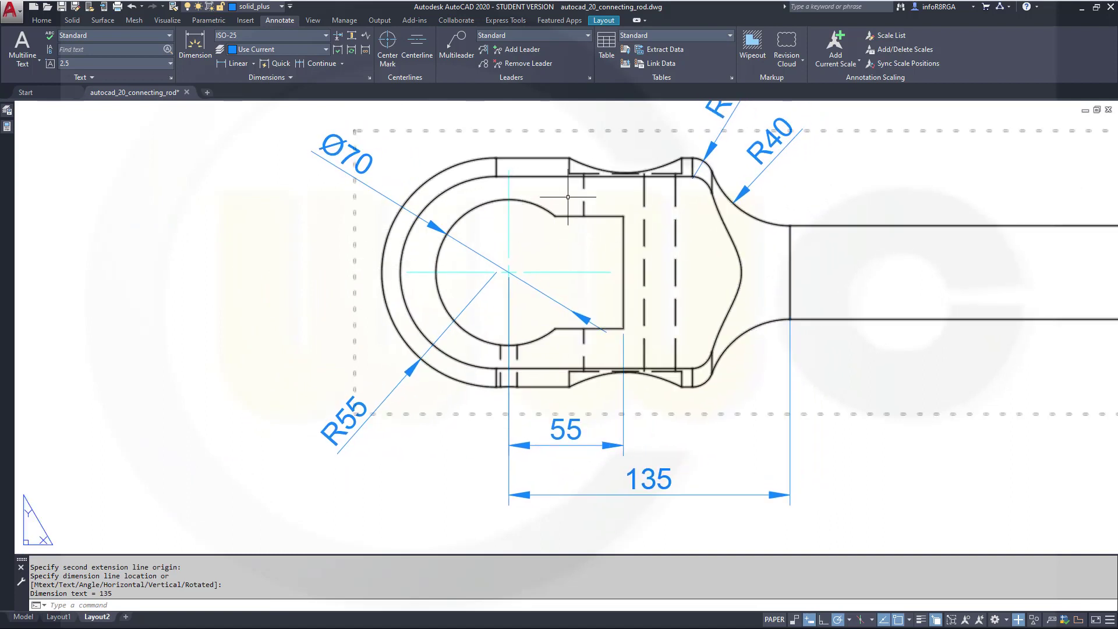
Dimension 61 from the bore centre to the eye's outer-arc quadrant, beside the 55.
key("Return")
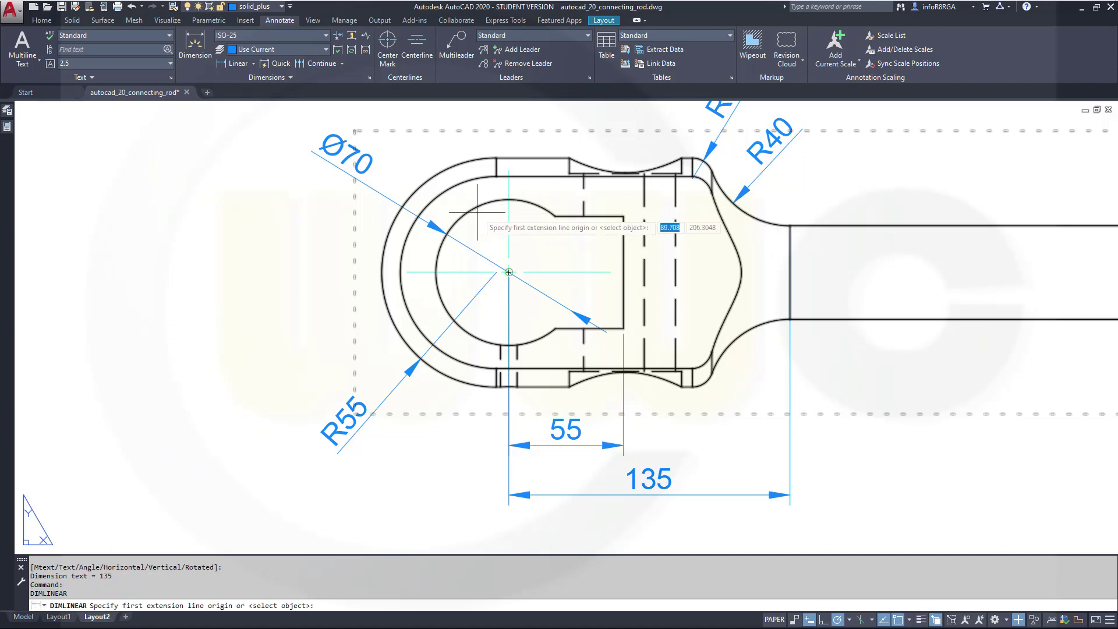
left_click(509, 272)
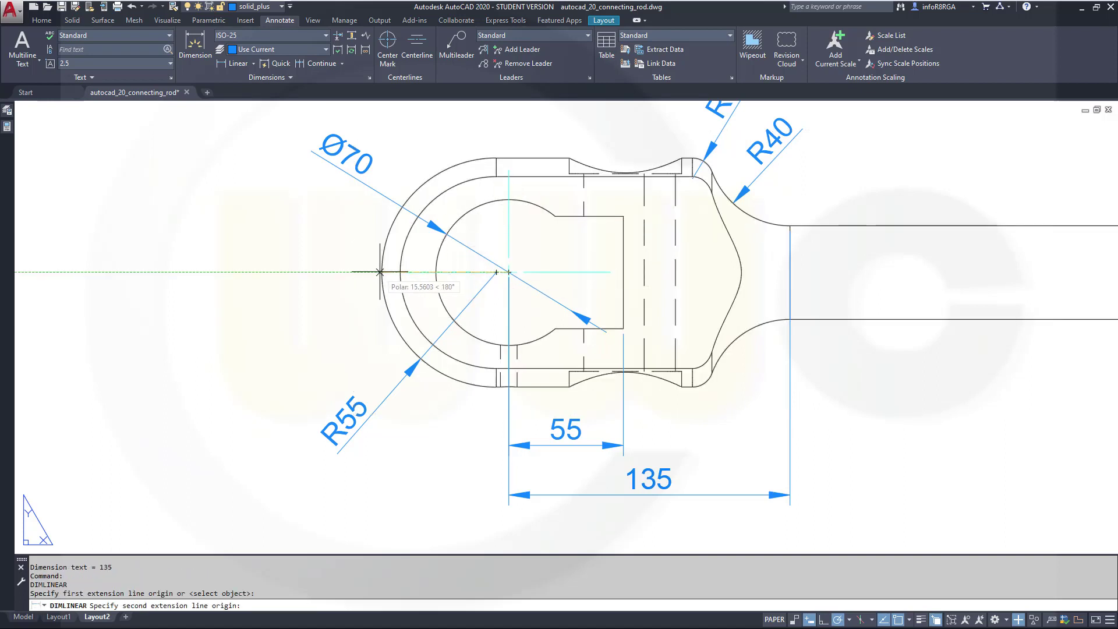
right_click(326, 269, "shift")
left_click(361, 440)
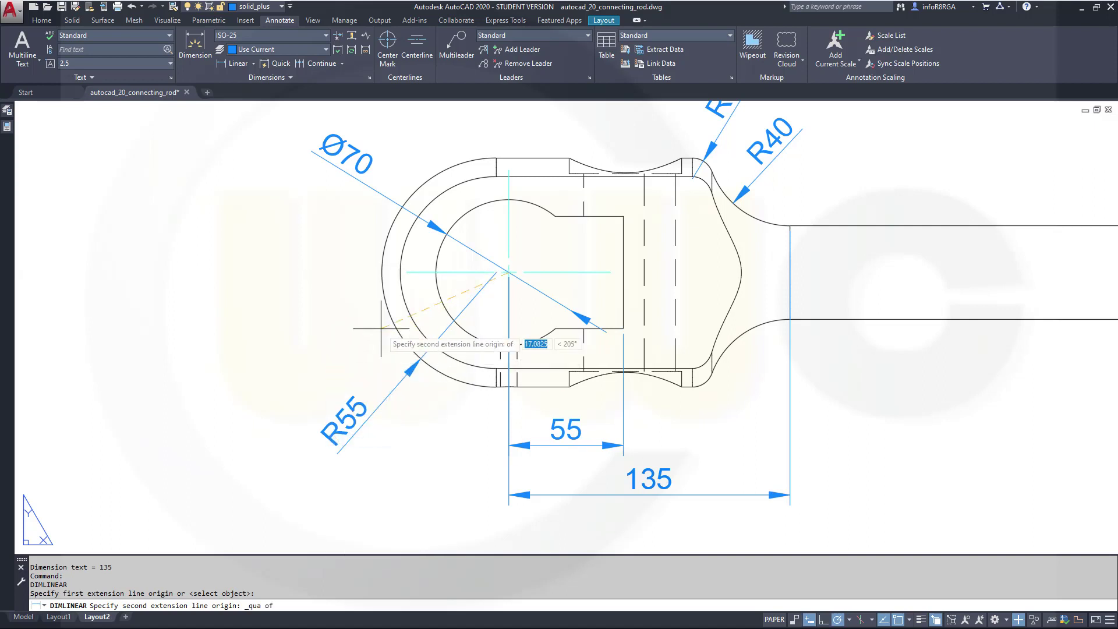
left_click(382, 273)
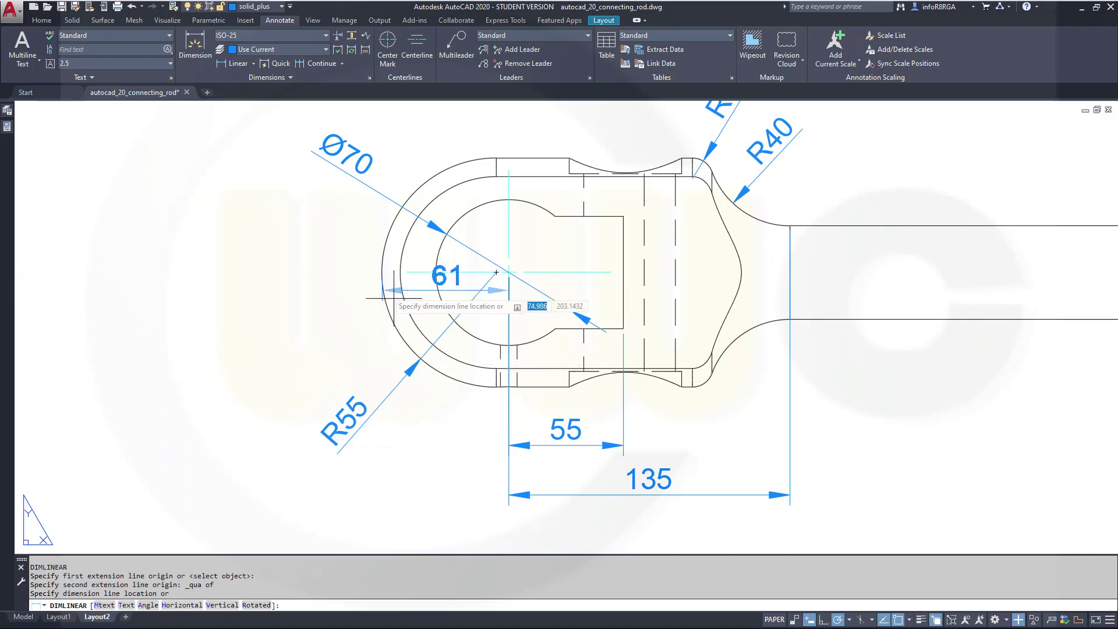
left_click(445, 445)
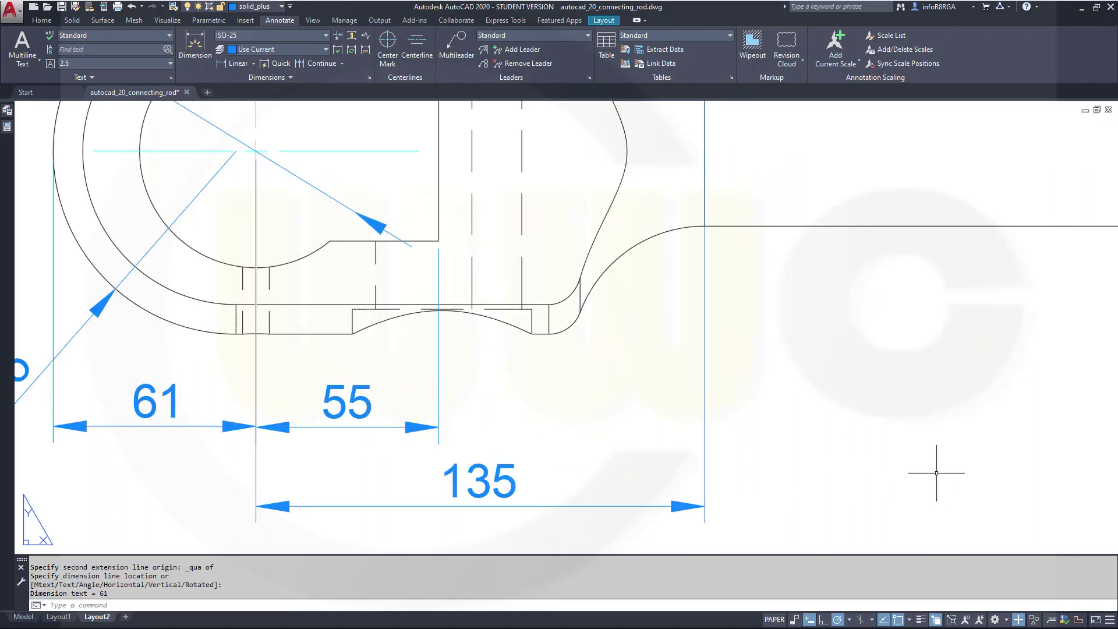
scroll(938, 466, "down", 3)
Add a 750 centre-to-centre dimension between the two bore centres below the top view.
middle_click_drag(980, 444, 663, 368)
scroll(665, 365, "down", 4)
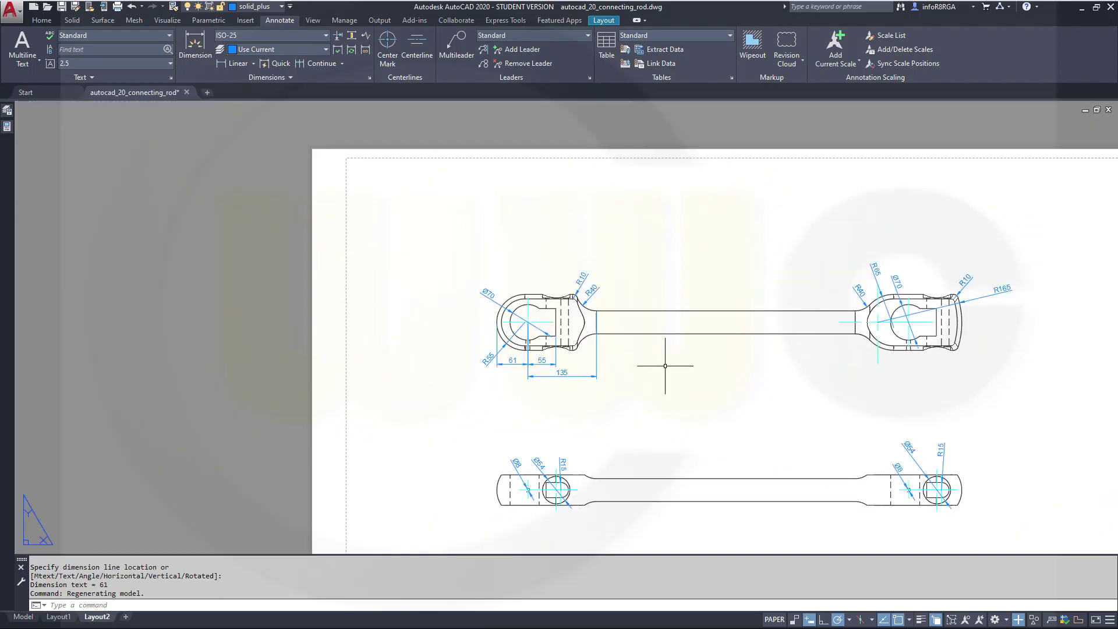
scroll(672, 366, "up", 2)
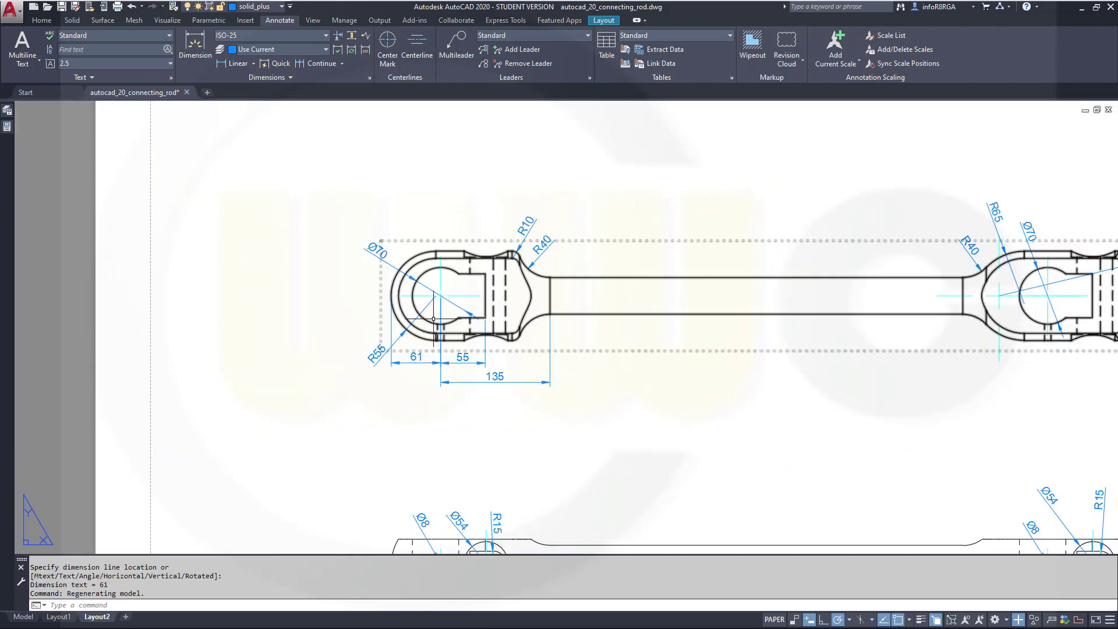
key("space")
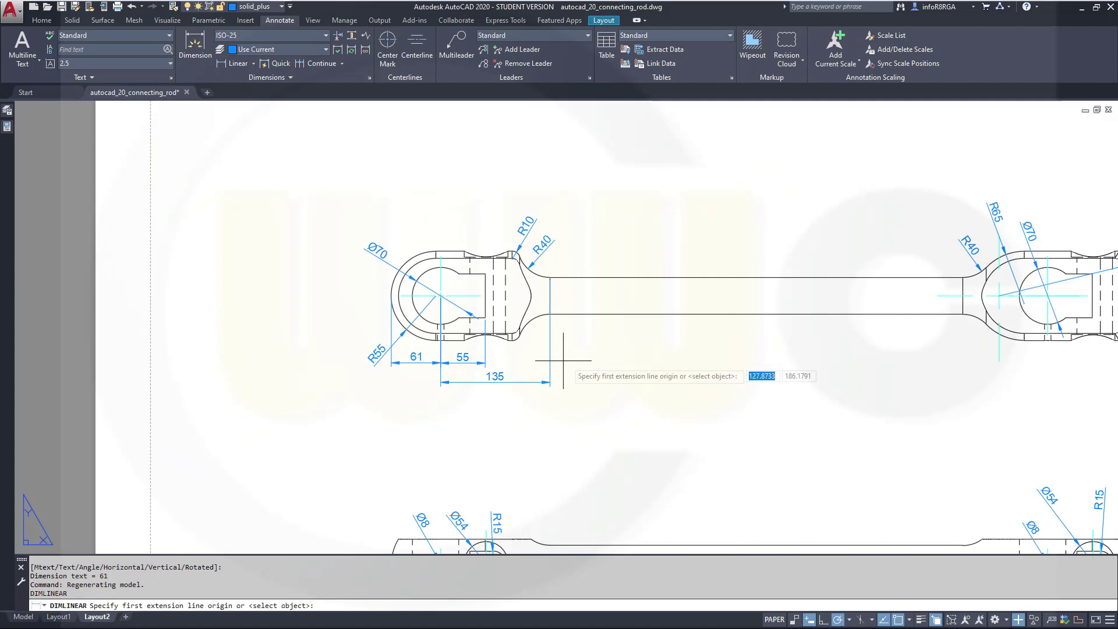
left_click(441, 296)
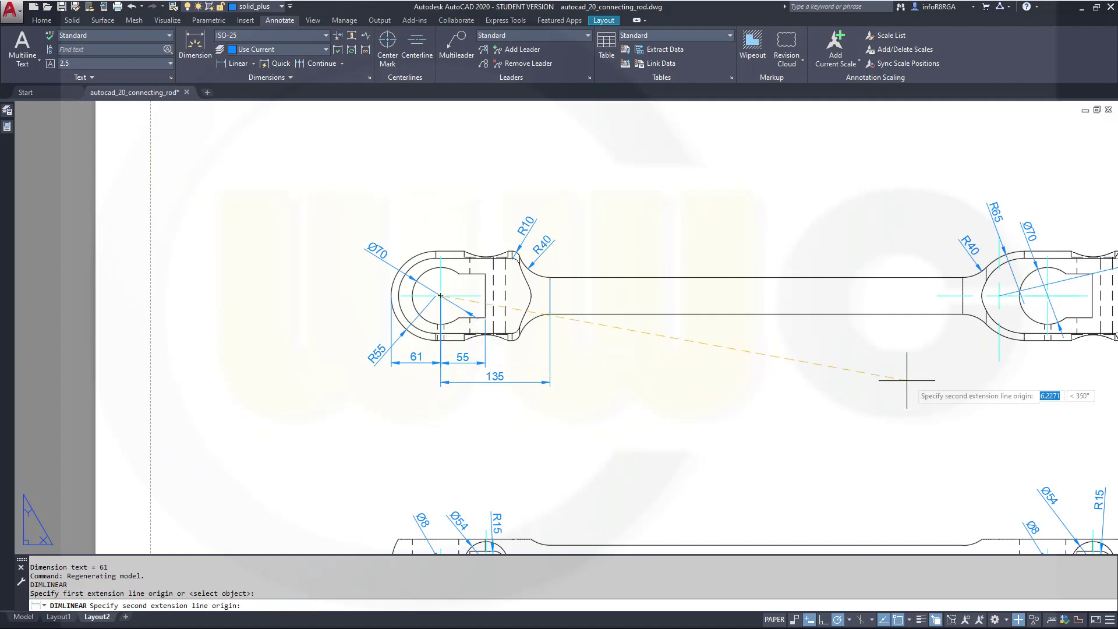
left_click(1048, 296)
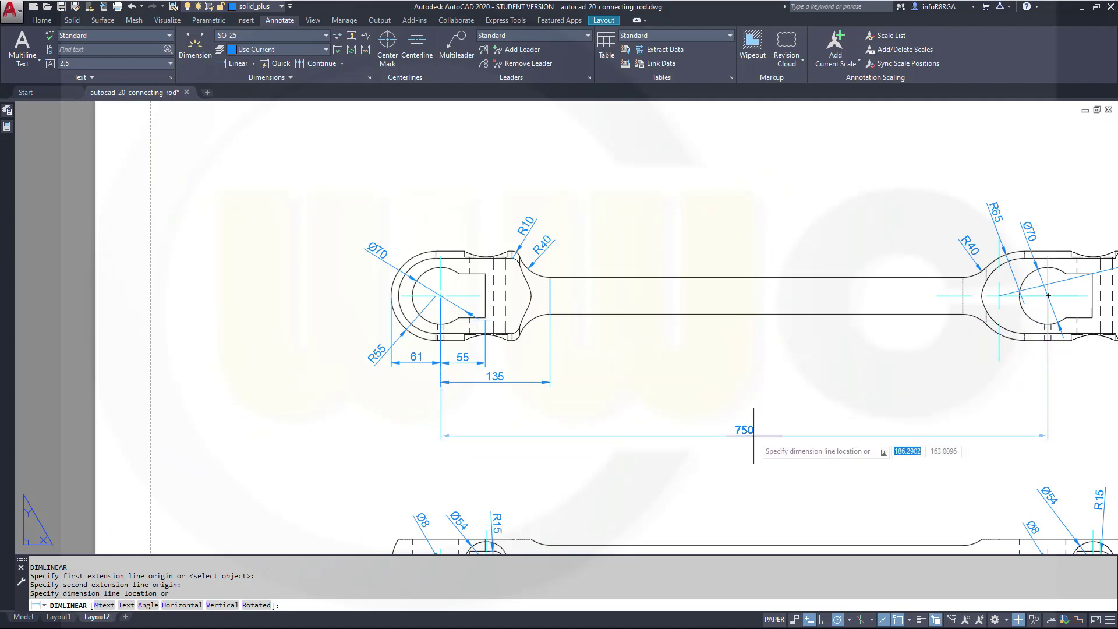
left_click(827, 435)
Dimension 105 from the right bore centre to the shank end, below the right eye.
middle_click_drag(926, 373, 676, 392)
scroll(716, 384, "up", 4)
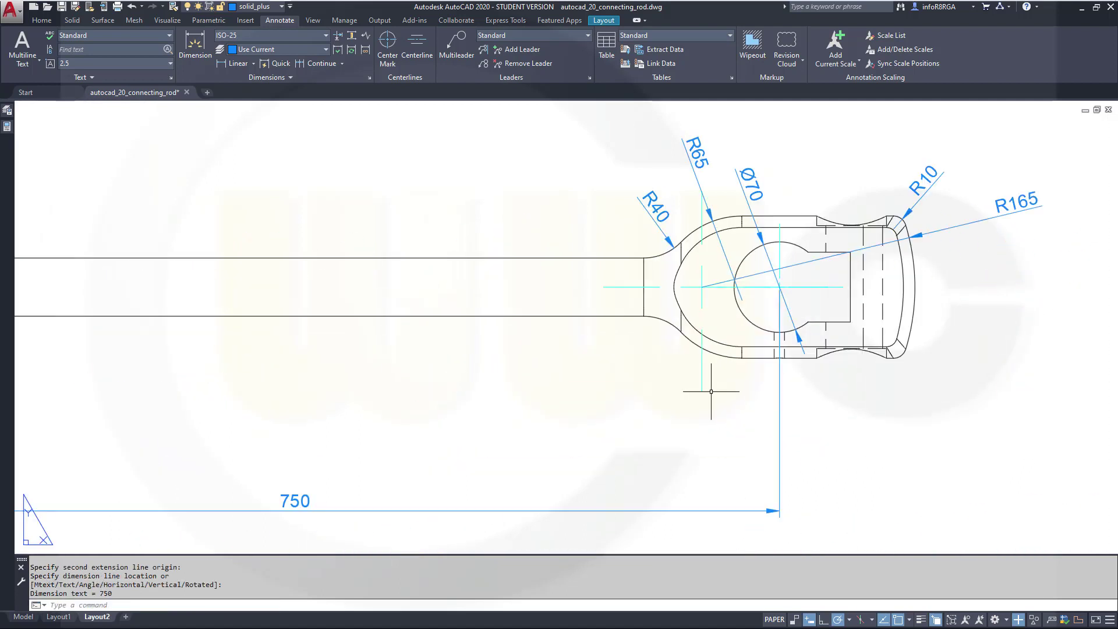
middle_click_drag(753, 391, 696, 431)
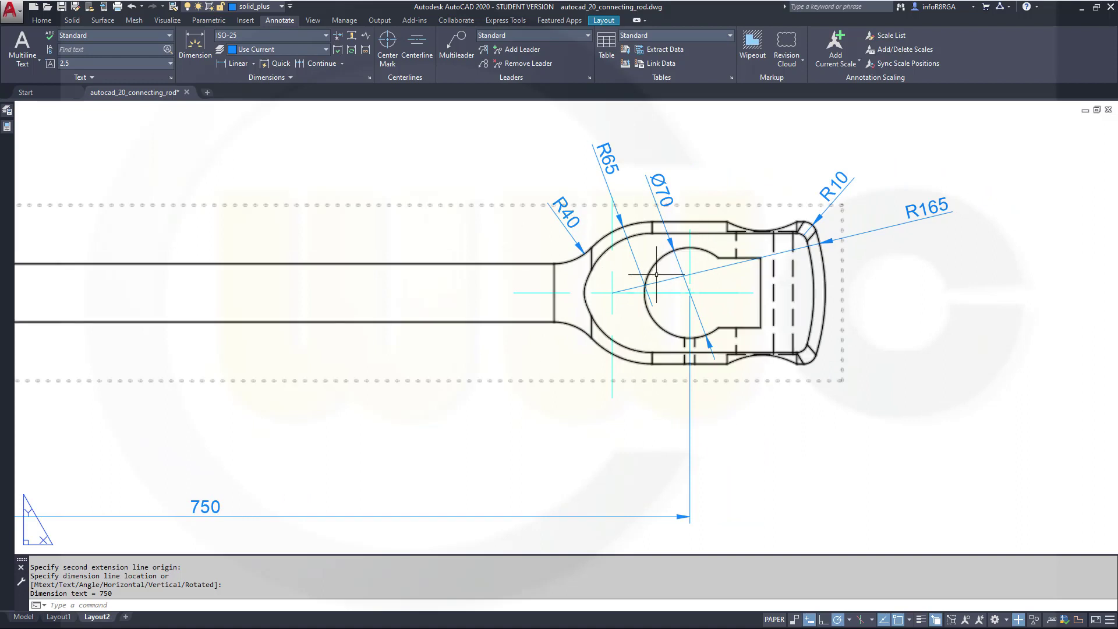
key("Return")
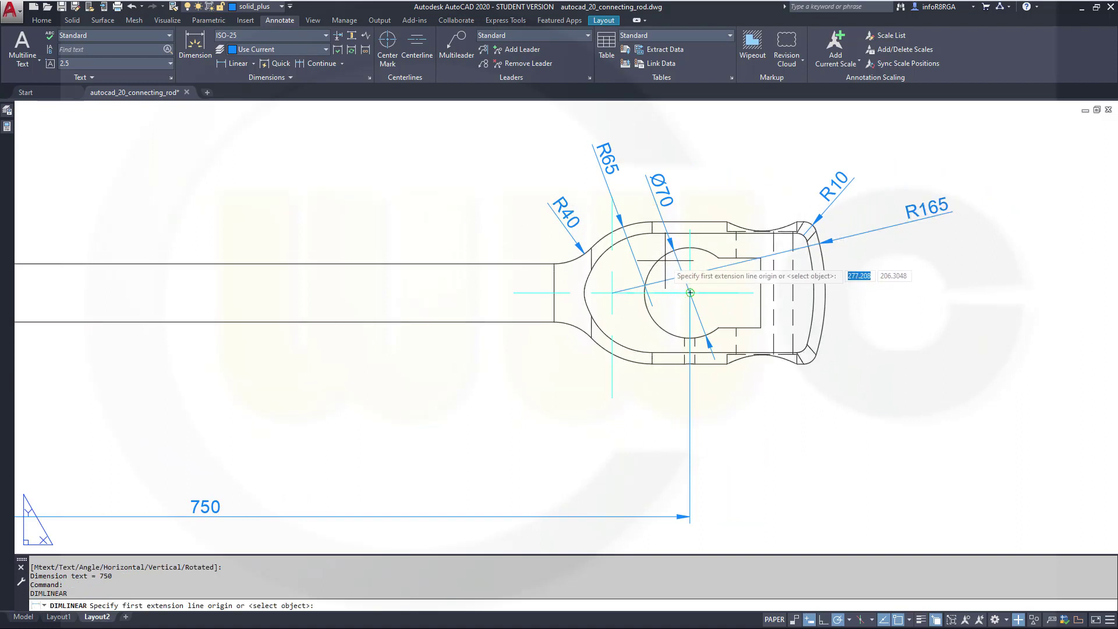
left_click(690, 292)
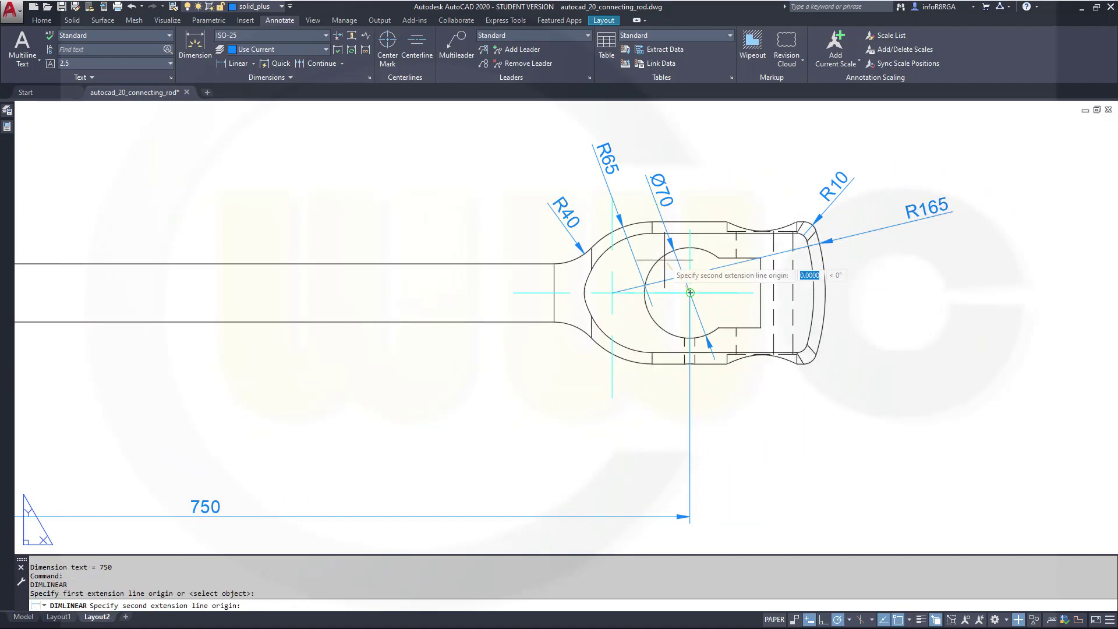
left_click(554, 321)
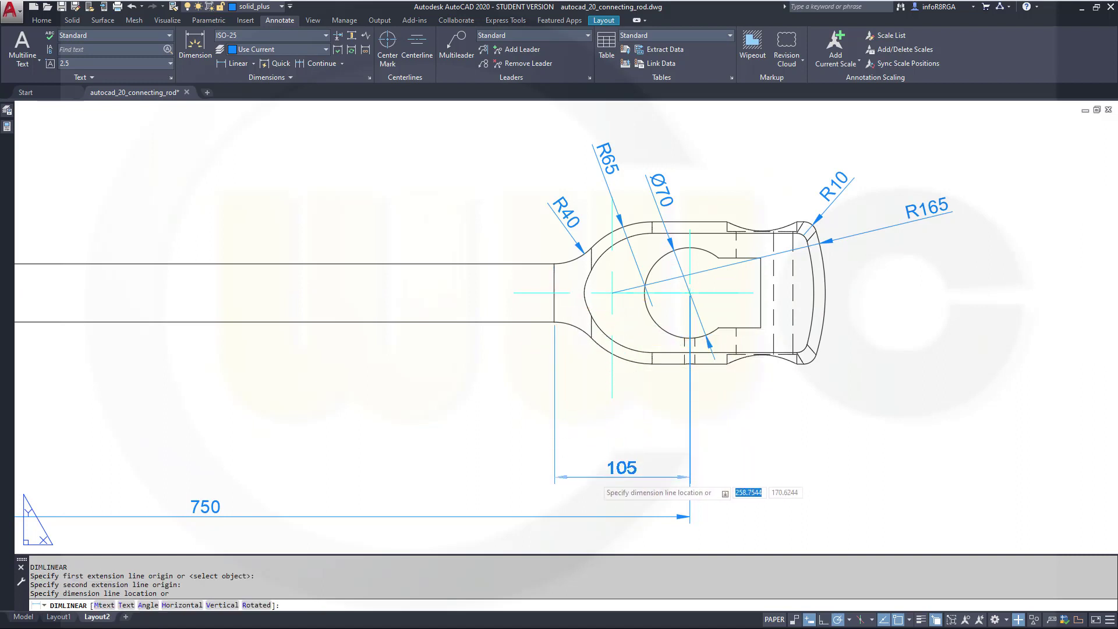
left_click(622, 477)
Add a second 105 dimension to the outer arc's right quadrant, beside the first.
key("Return")
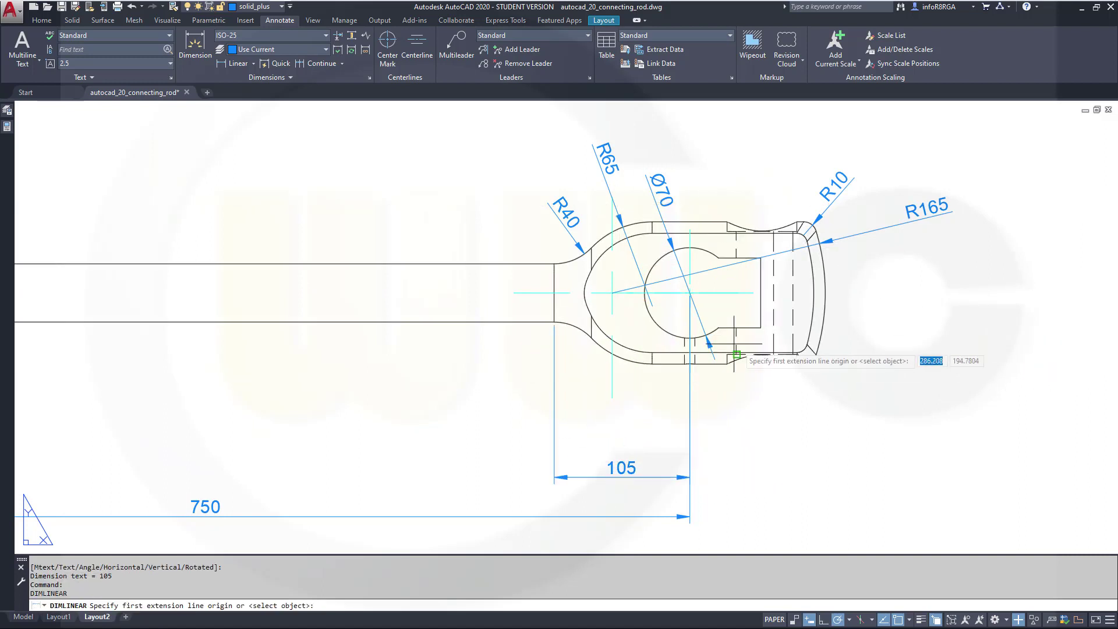
left_click(690, 292)
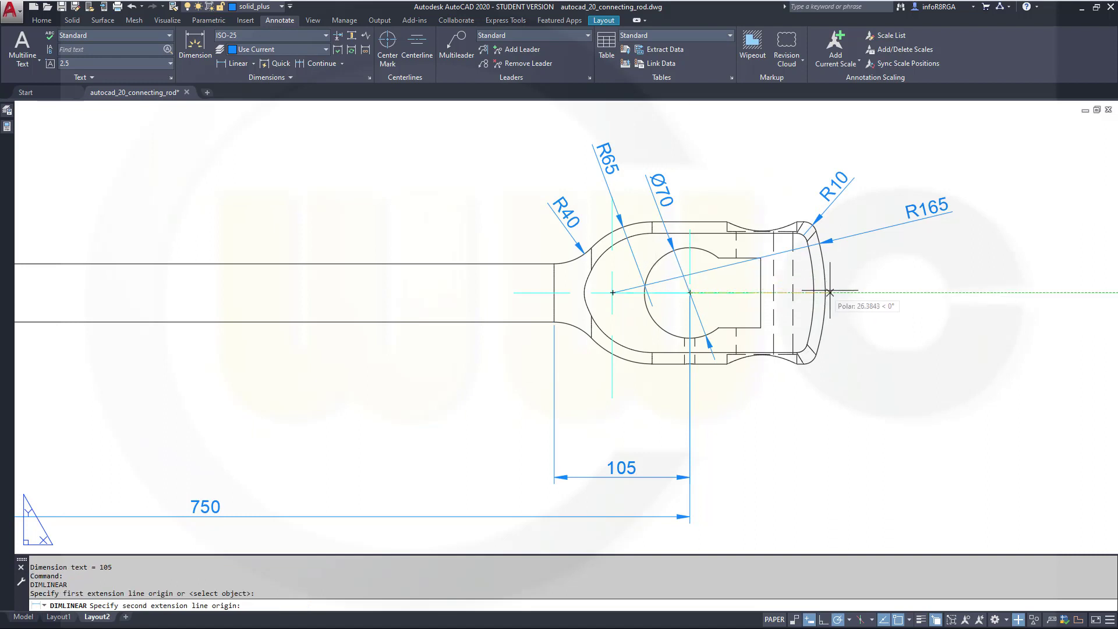
right_click(861, 292, "shift")
left_click(895, 465)
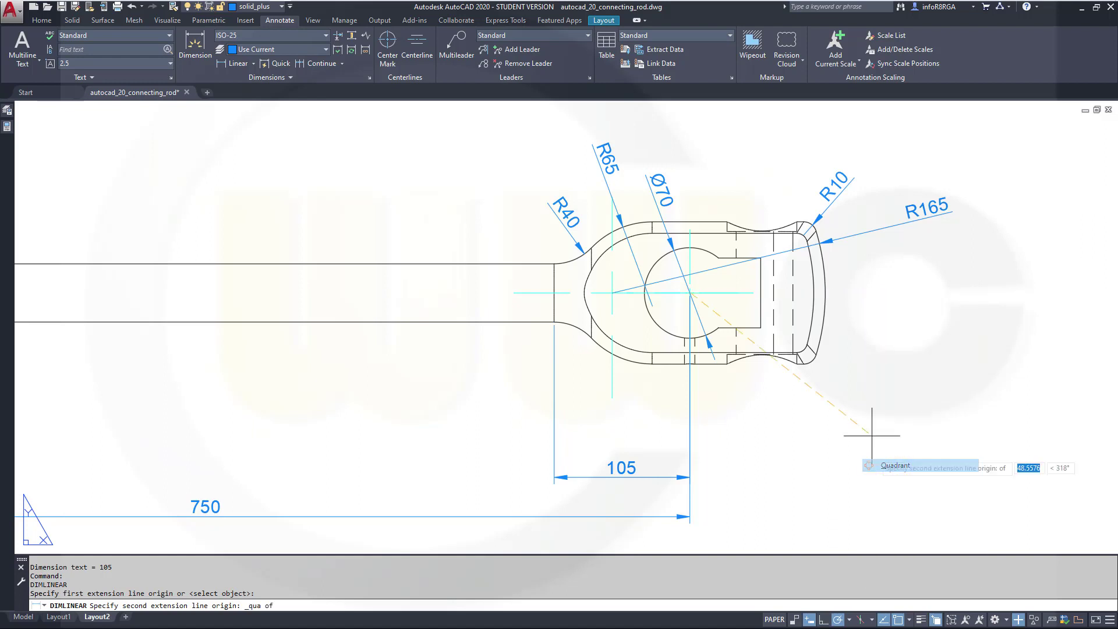
left_click(824, 300)
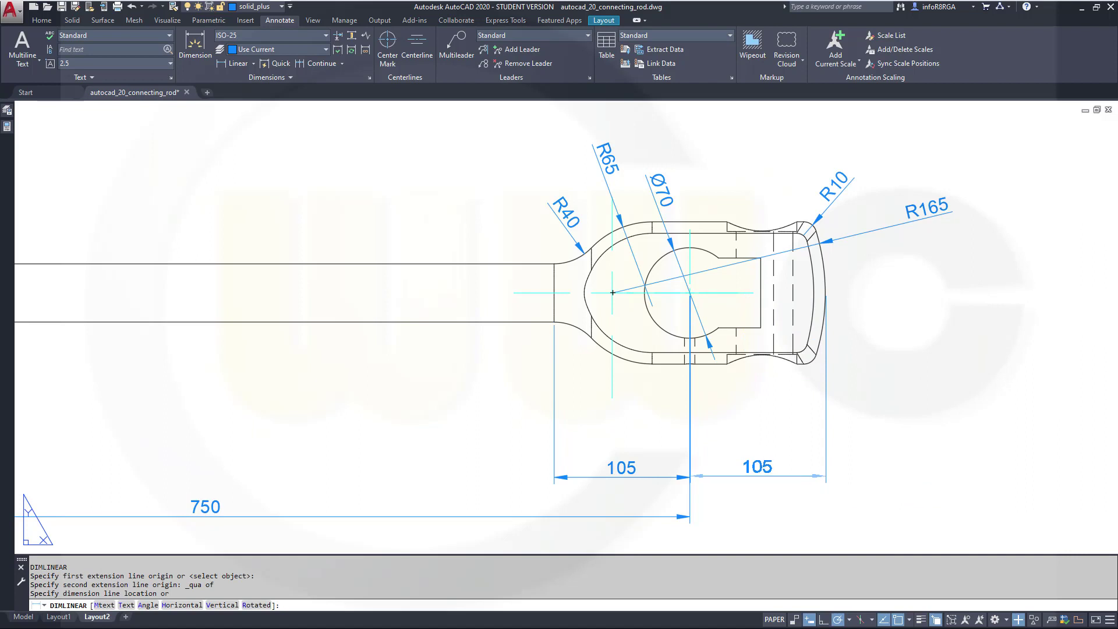
left_click(757, 476)
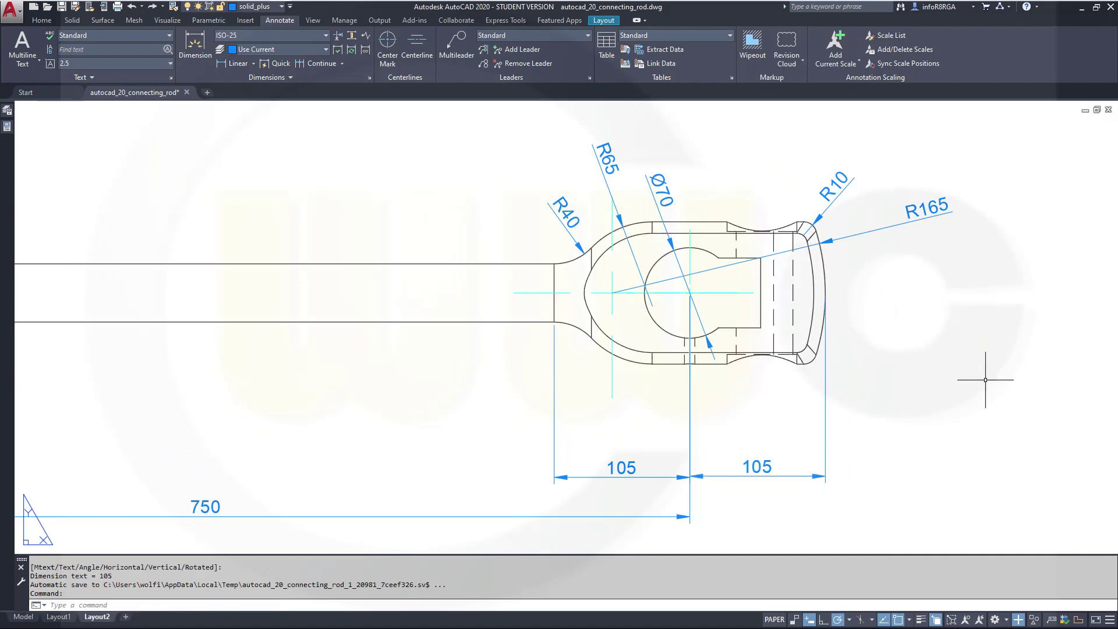
key("Return")
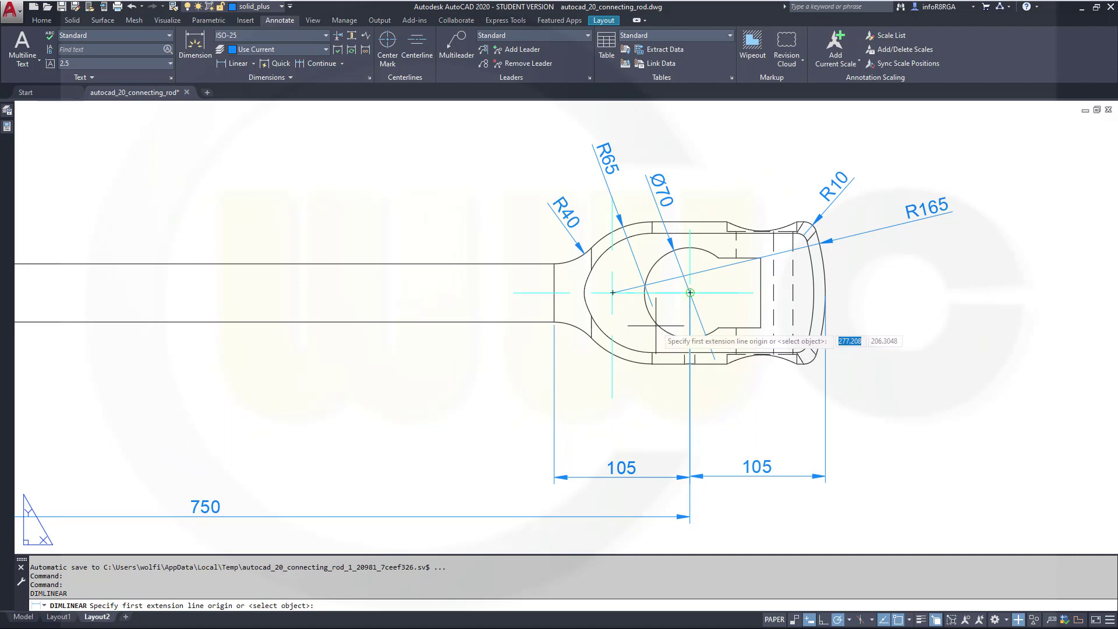
Dimension 60 between the two arc centres using a Center snap, above the 105s.
left_click(690, 293)
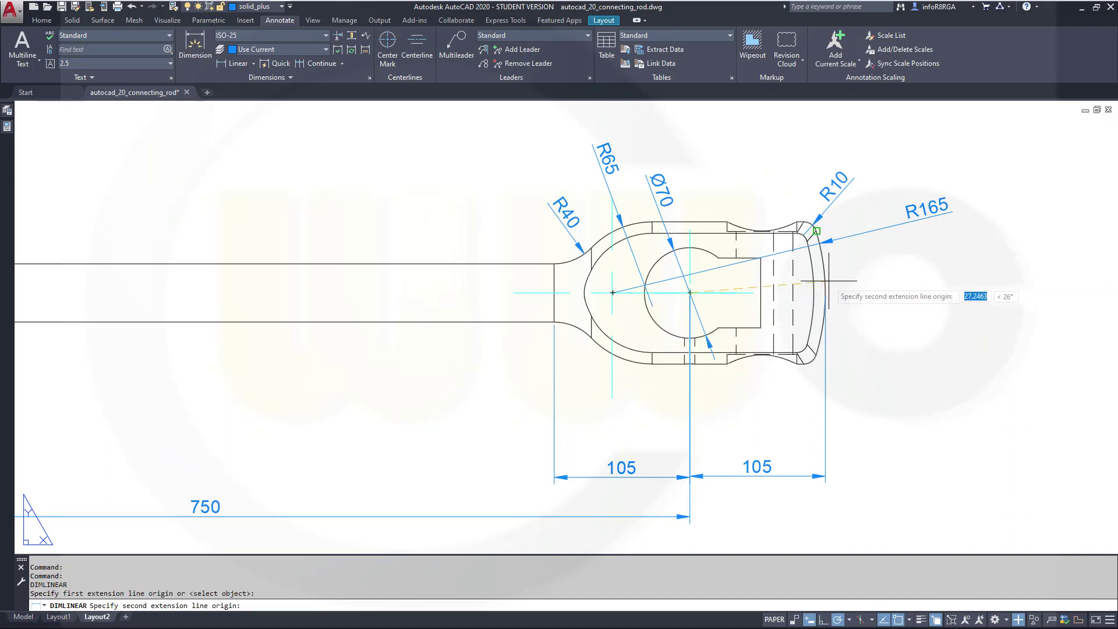
right_click(870, 273, "shift")
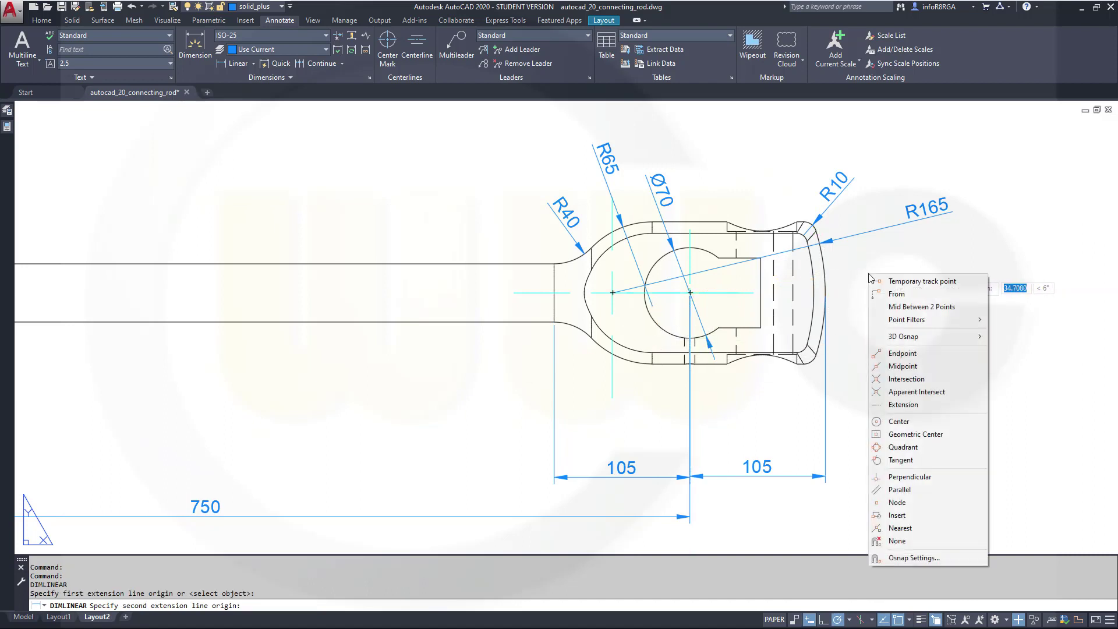
left_click(898, 421)
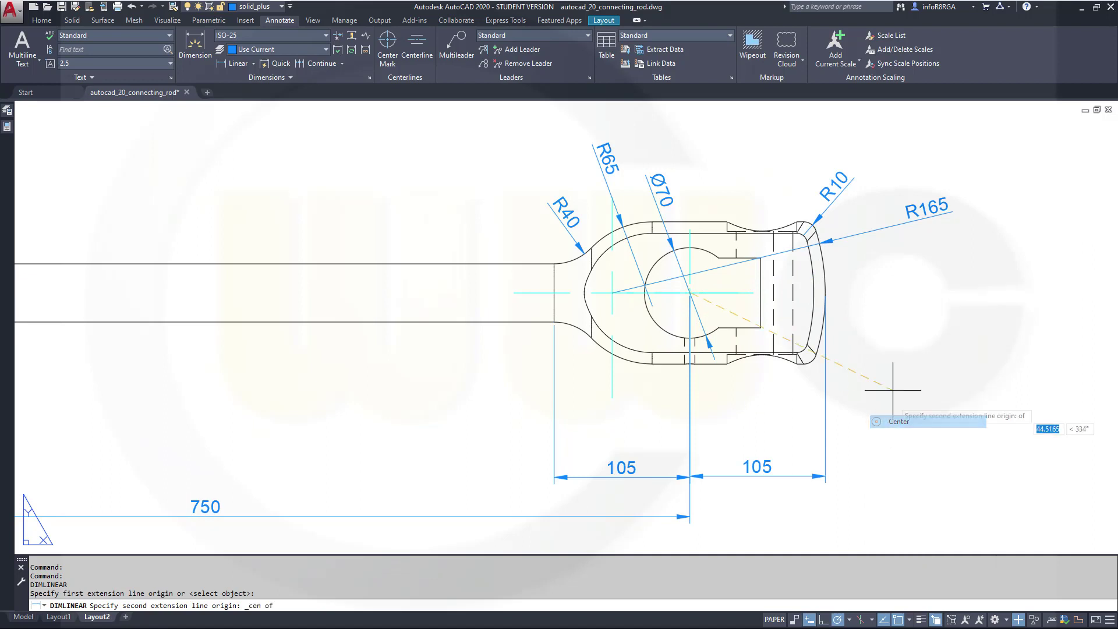
left_click(652, 279)
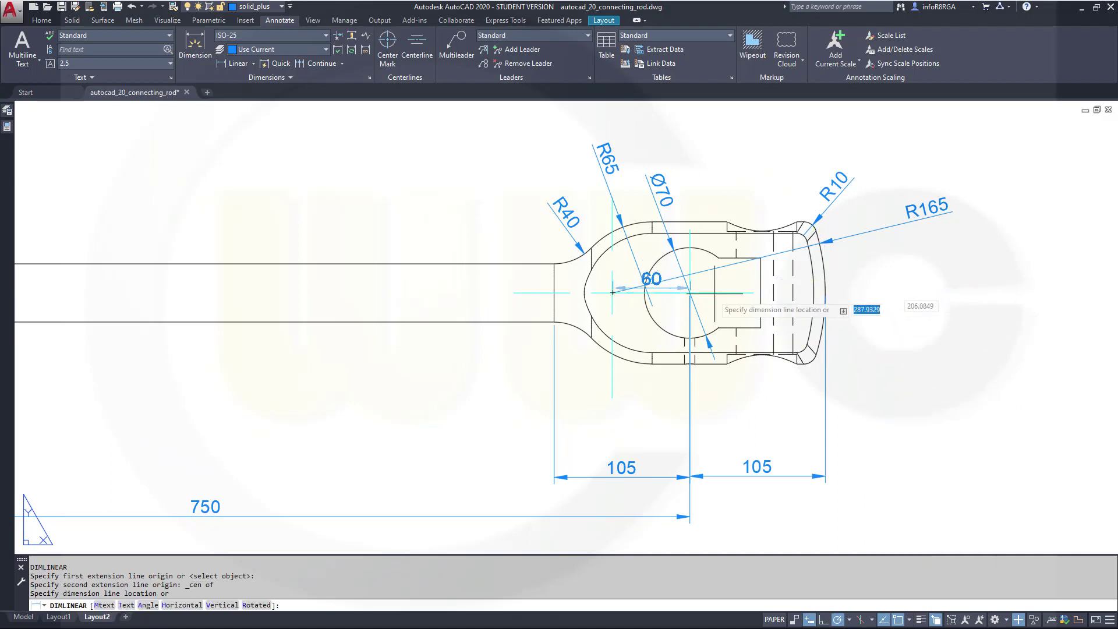
left_click(669, 431)
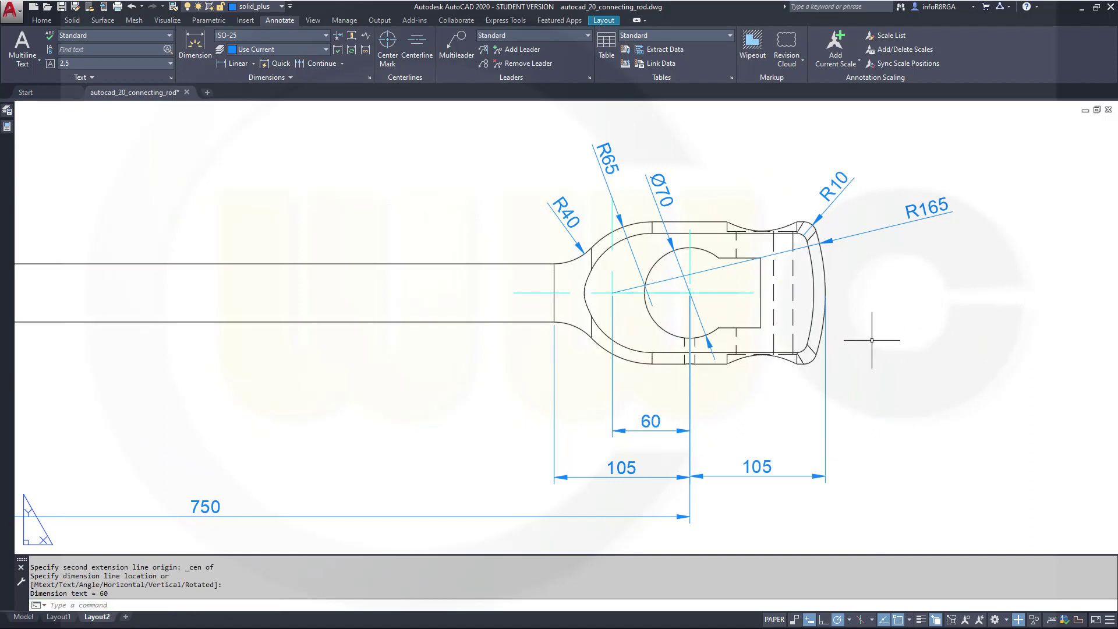
Add a 55 dimension from the hole centre to the slot end, next to the 60.
key("Return")
left_click(691, 292)
left_click(761, 327)
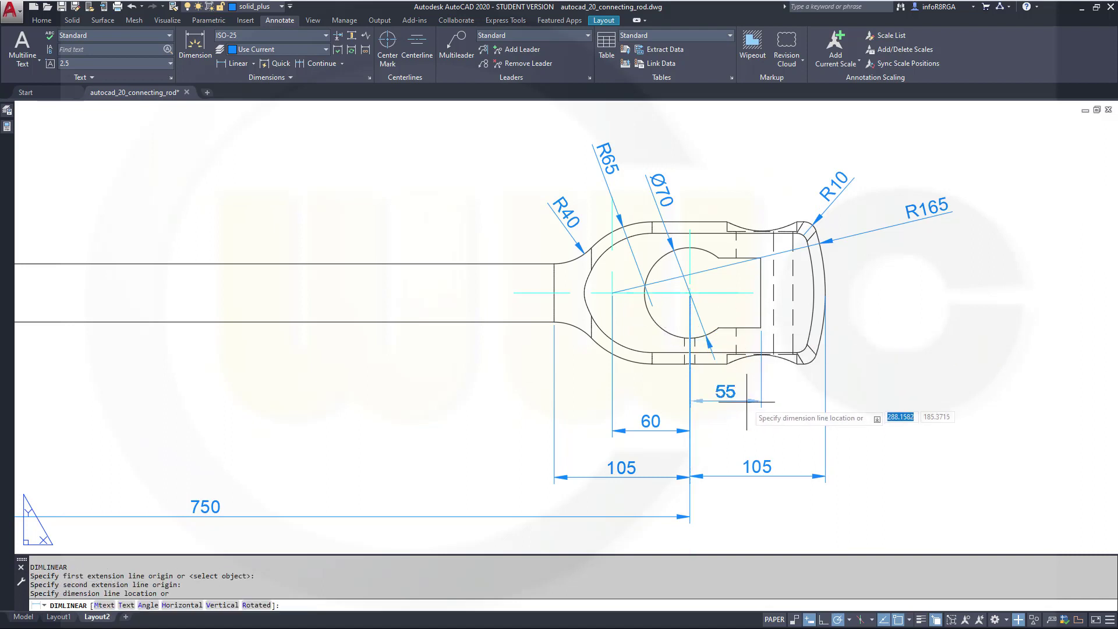
left_click(751, 431)
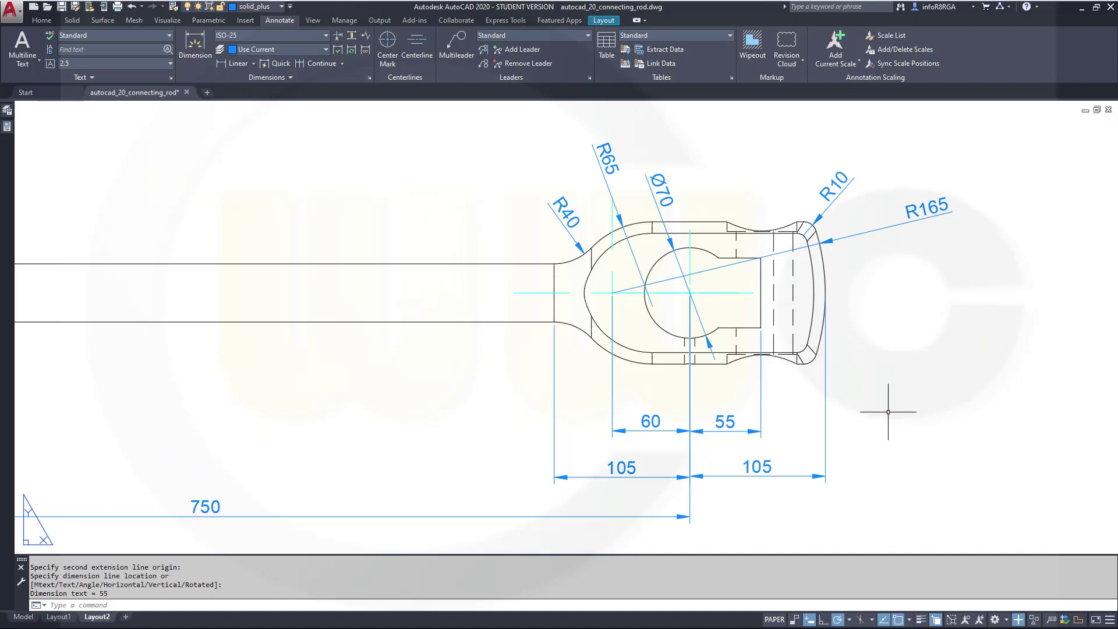
middle_click_drag(888, 412, 891, 451)
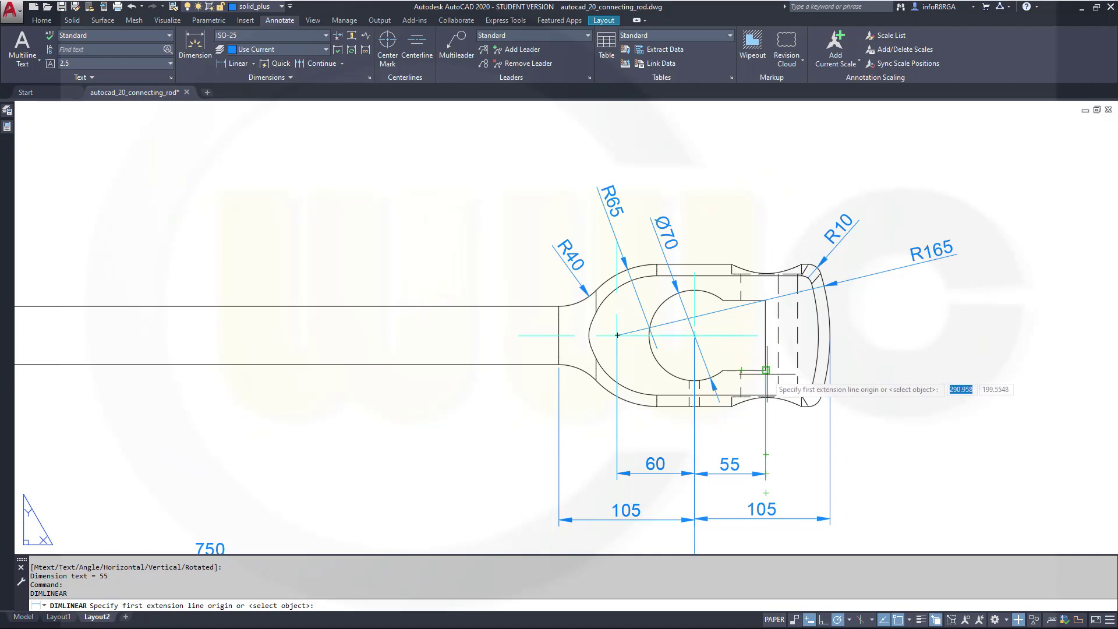
Add a vertical 54 dimension across the slot, right of the rod end.
left_click(766, 370)
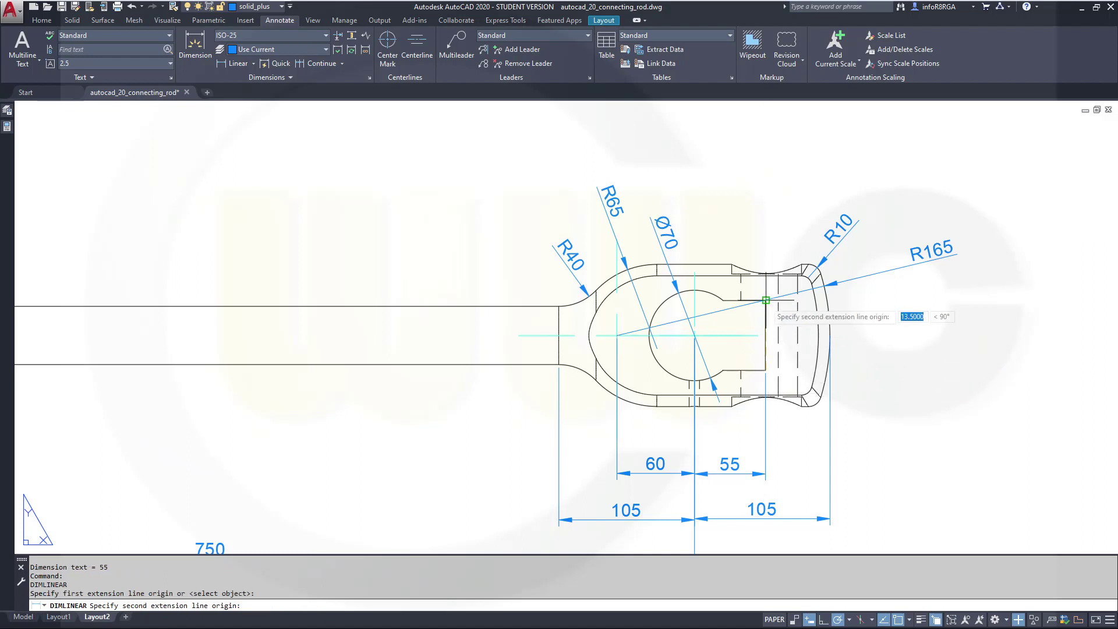
left_click(766, 300)
left_click(906, 334)
key("Return")
scroll(803, 401, "up", 4)
scroll(798, 400, "up", 2)
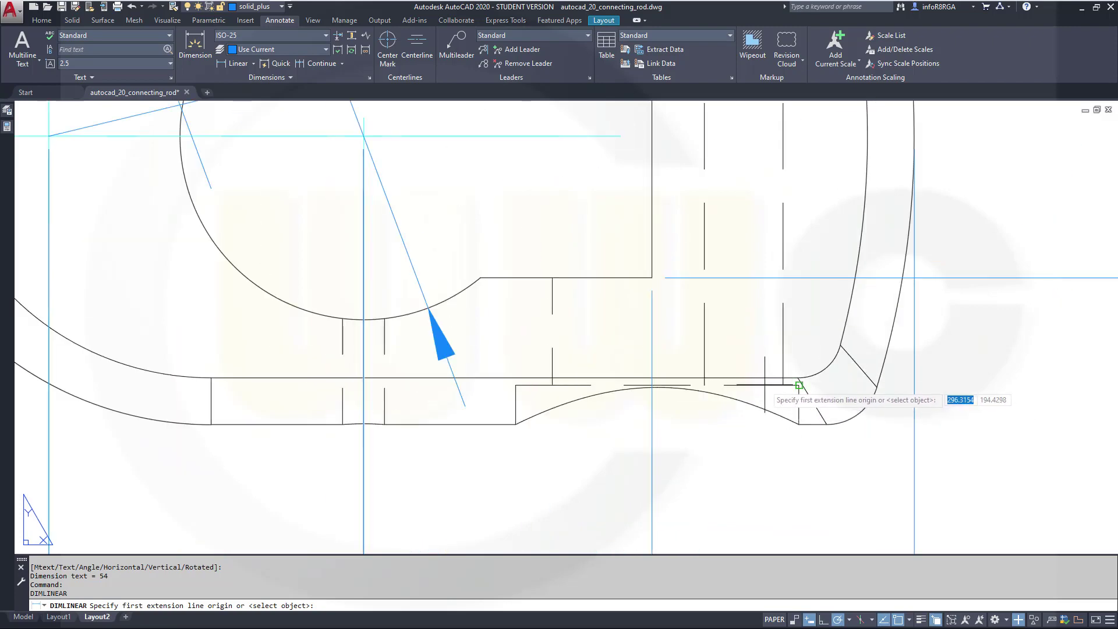
Add a vertical 95 dimension across the fork beside the 54.
left_click(785, 385)
middle_click_drag(757, 192, 755, 532)
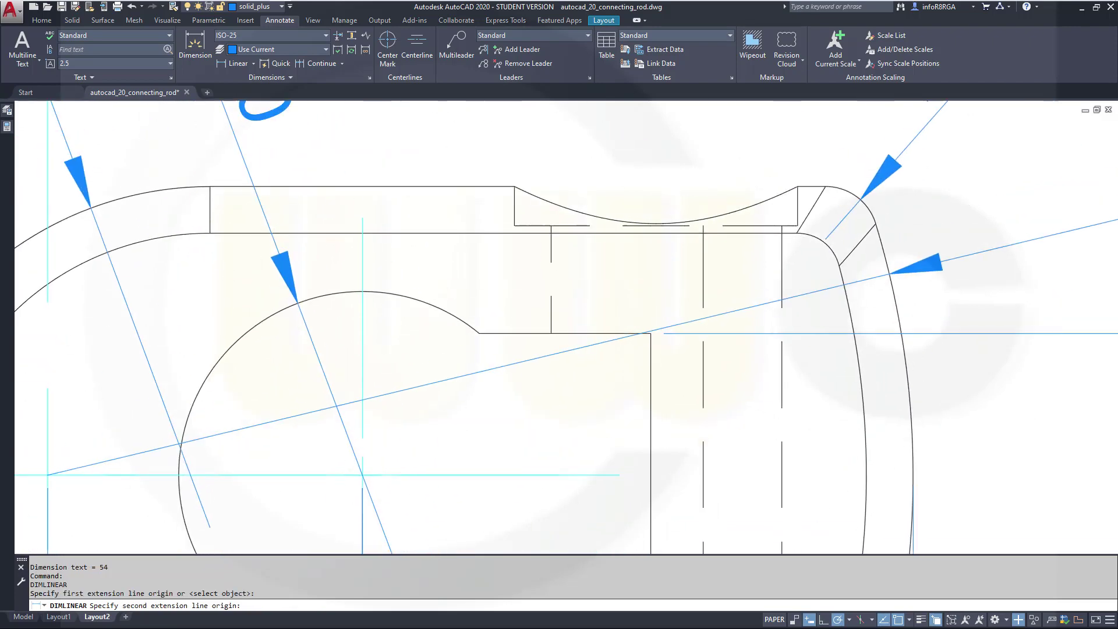
left_click(798, 225)
scroll(798, 225, "down", 5)
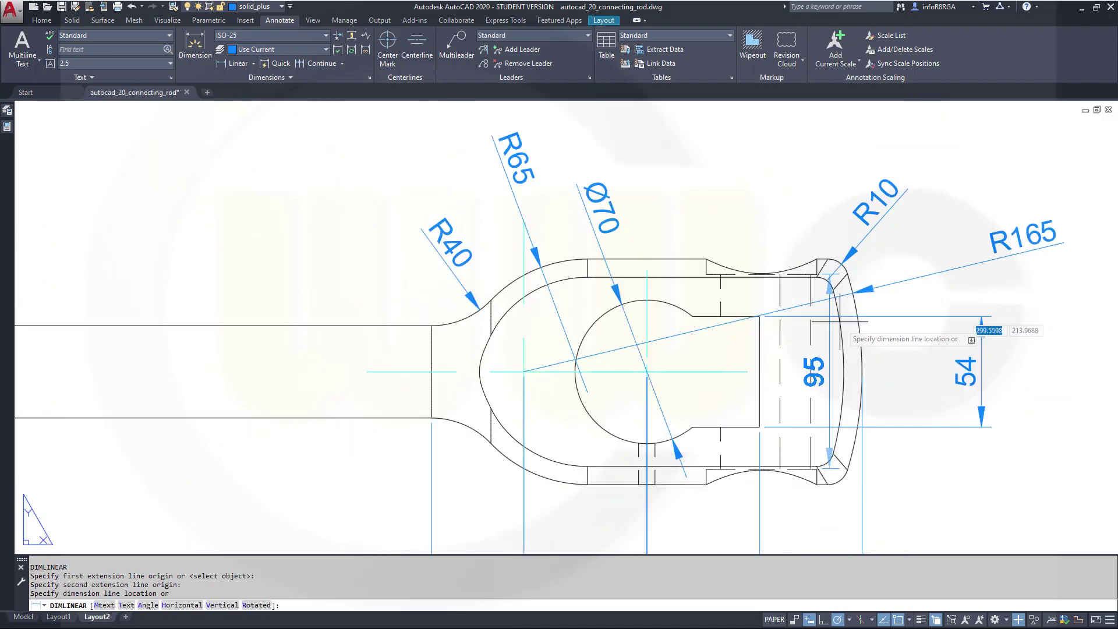
left_click(977, 372)
key("Return")
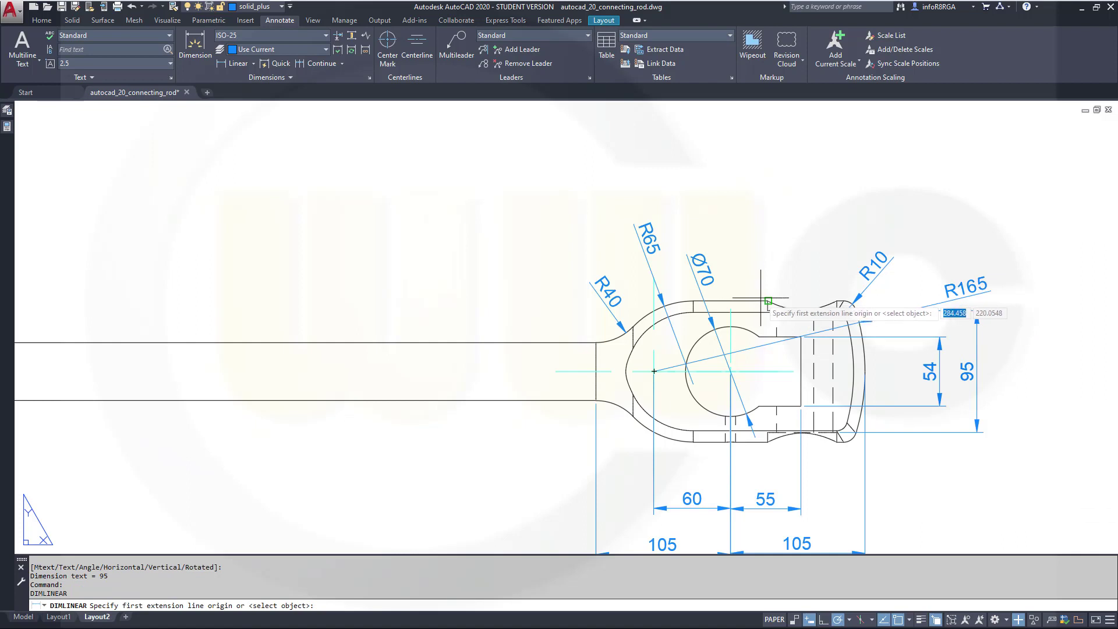
Add the vertical 110 overall height dimension outside the 95.
left_click(693, 302)
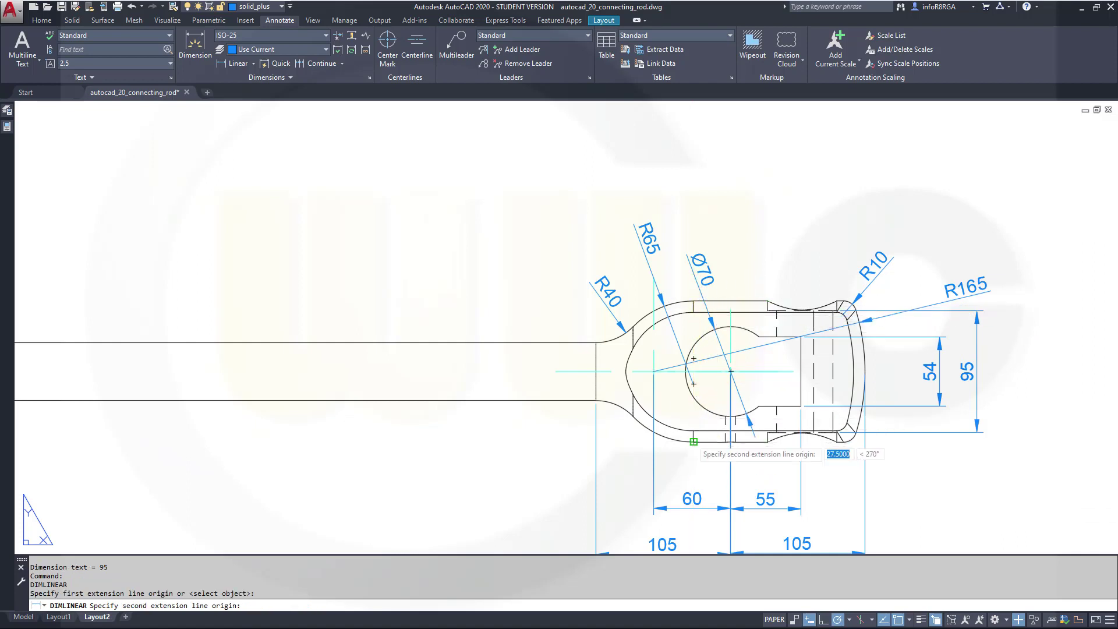
left_click(691, 441)
left_click(1023, 407)
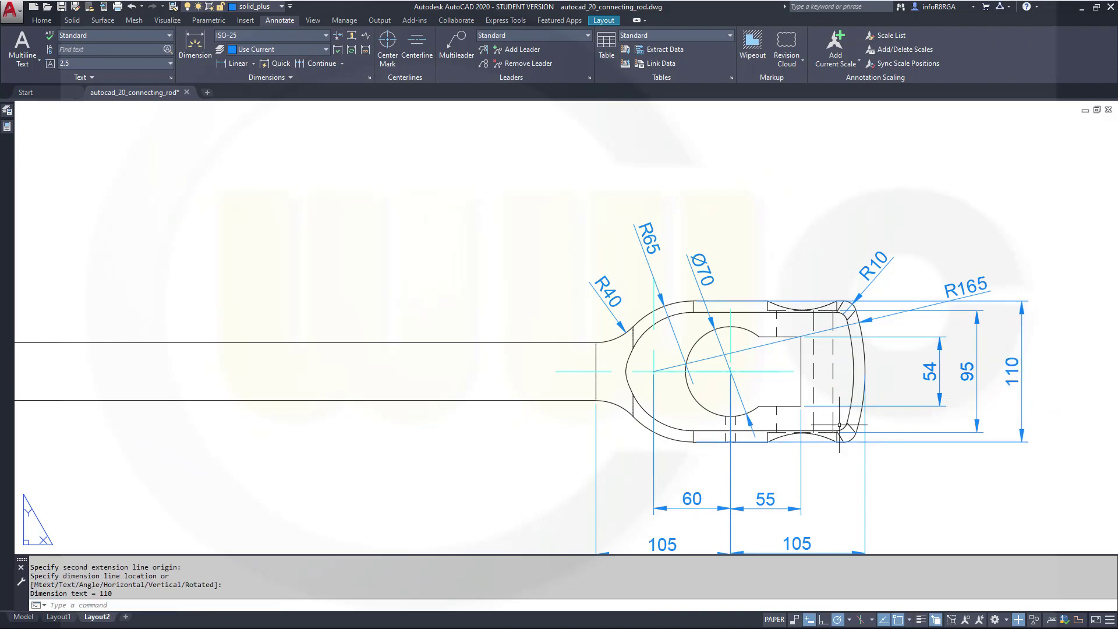
scroll(469, 437, "down", 4)
Dimension the left end's slot height as 54 and fork height as 95, both vertical.
middle_click_drag(449, 439, 908, 388)
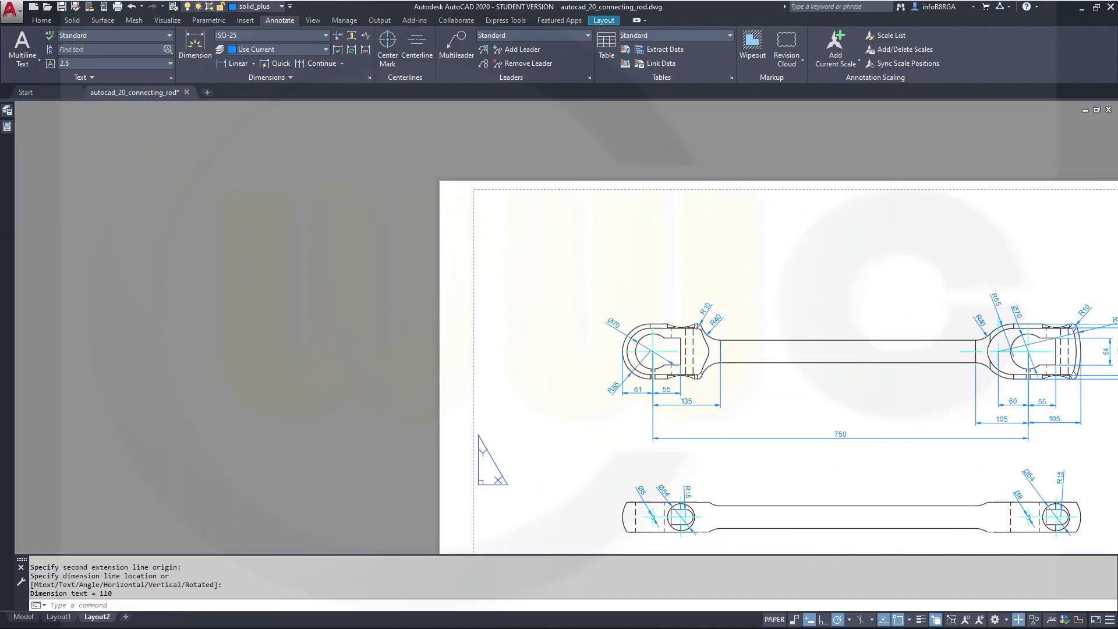
scroll(720, 368, "up", 6)
key("Return")
left_click(565, 249)
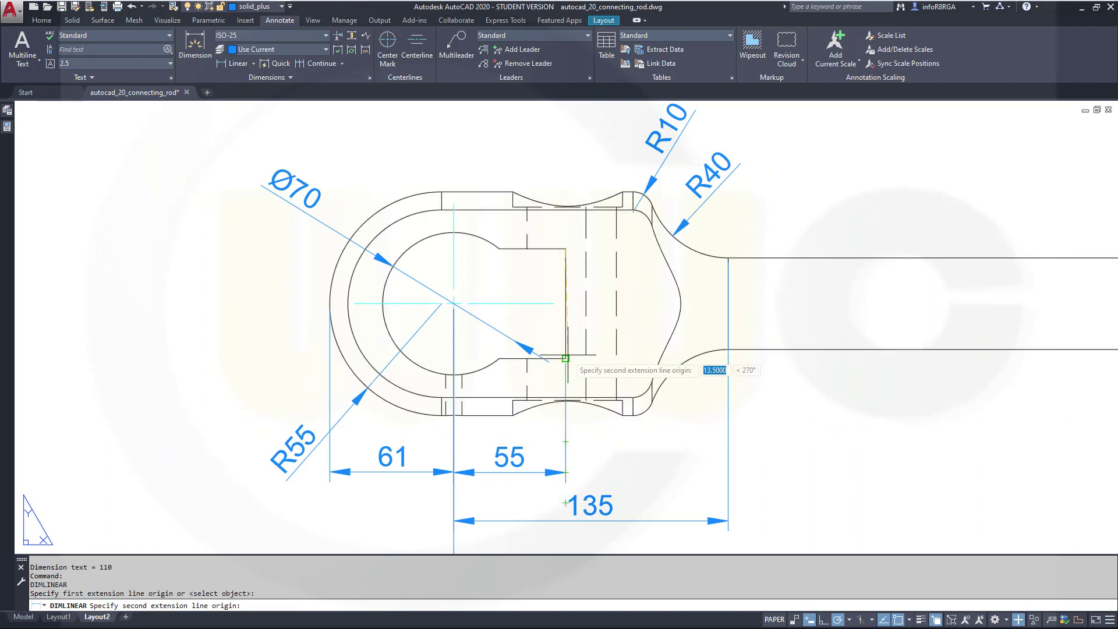
left_click(566, 358)
left_click(285, 349)
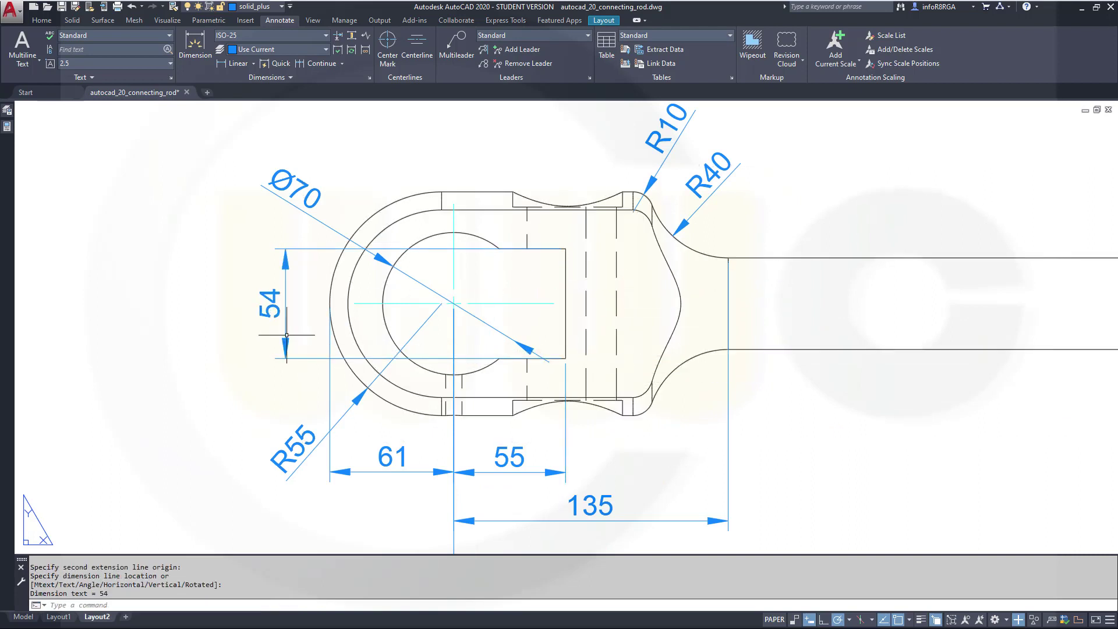
key("Return")
scroll(537, 241, "up", 2)
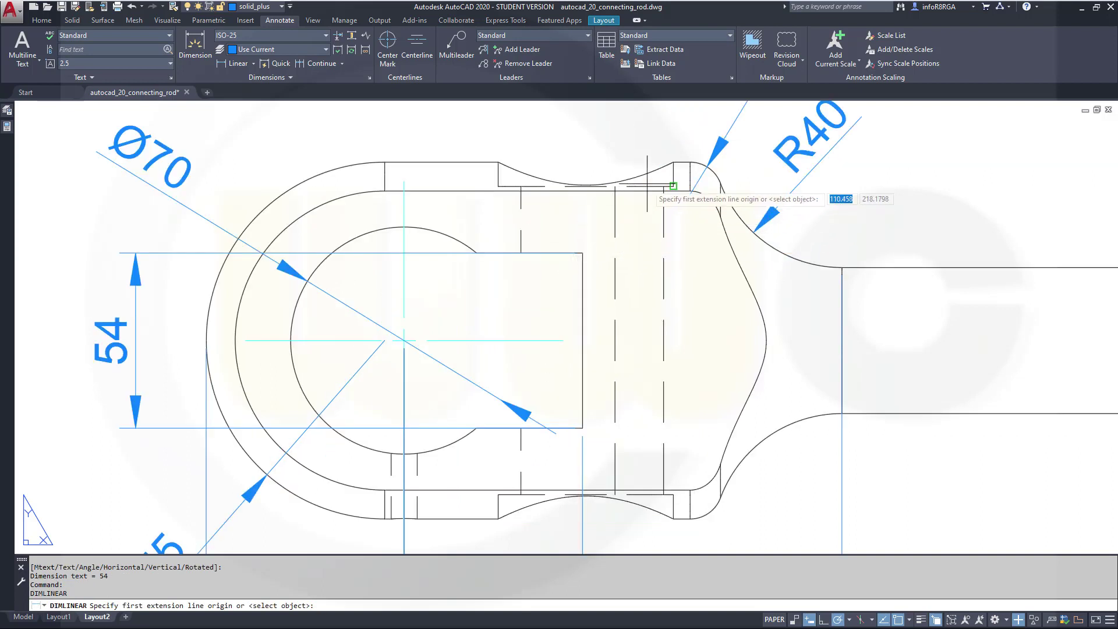
left_click(673, 185)
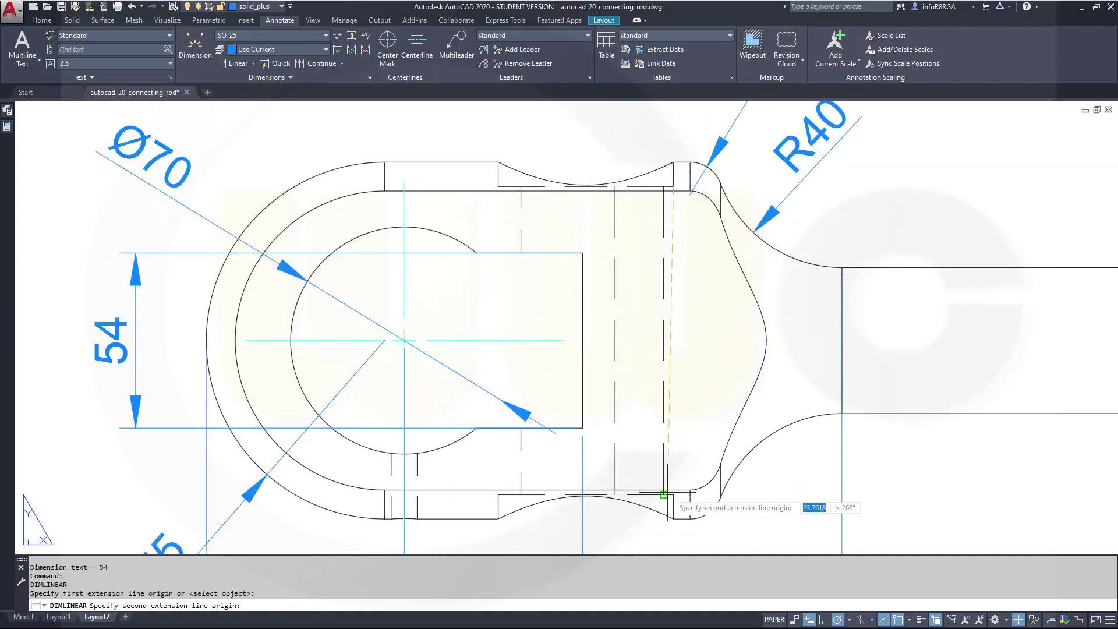
left_click(664, 495)
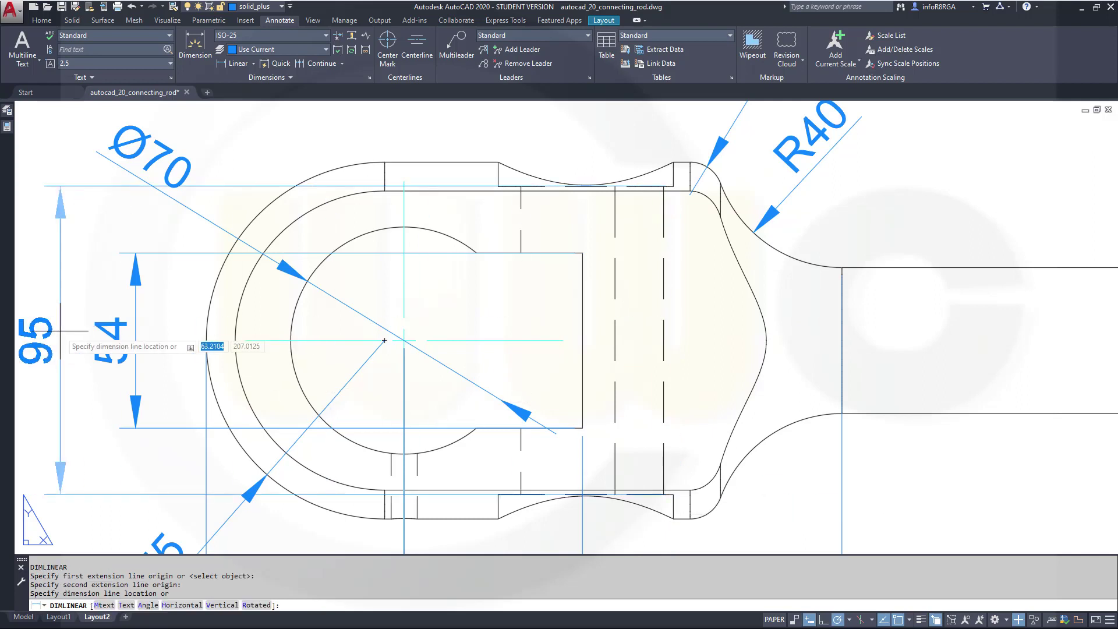
left_click(60, 330)
Add the outermost vertical 110 dimension across the rod end's full height.
key("Return")
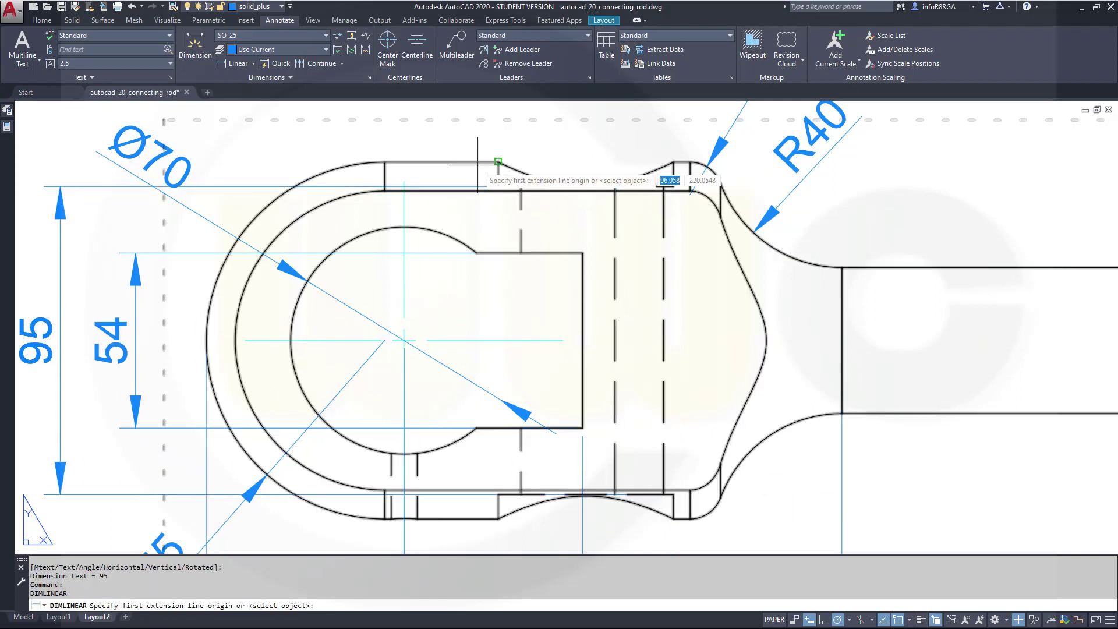
left_click(478, 165)
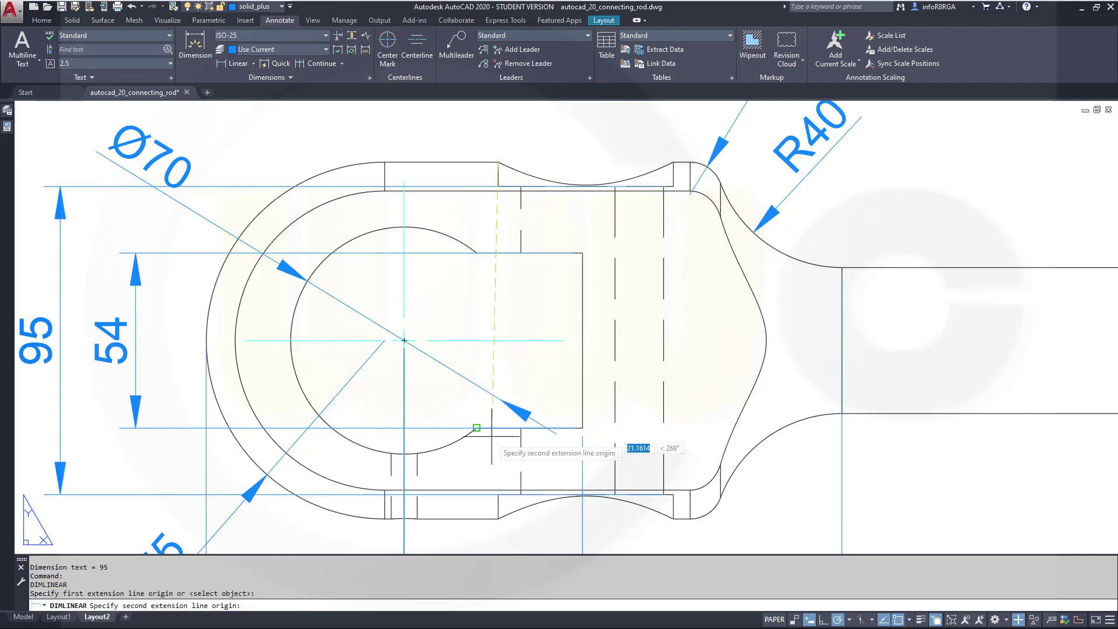
left_click(497, 518)
middle_click_drag(308, 370, 742, 385)
left_click(381, 373)
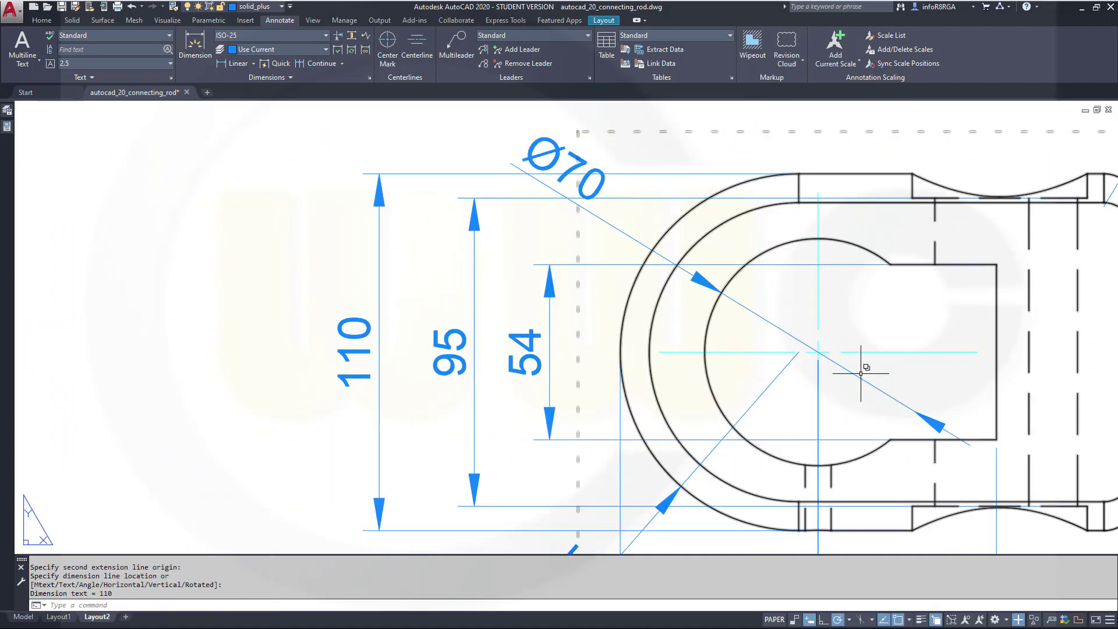
scroll(920, 359, "down", 5)
scroll(736, 312, "up", 4)
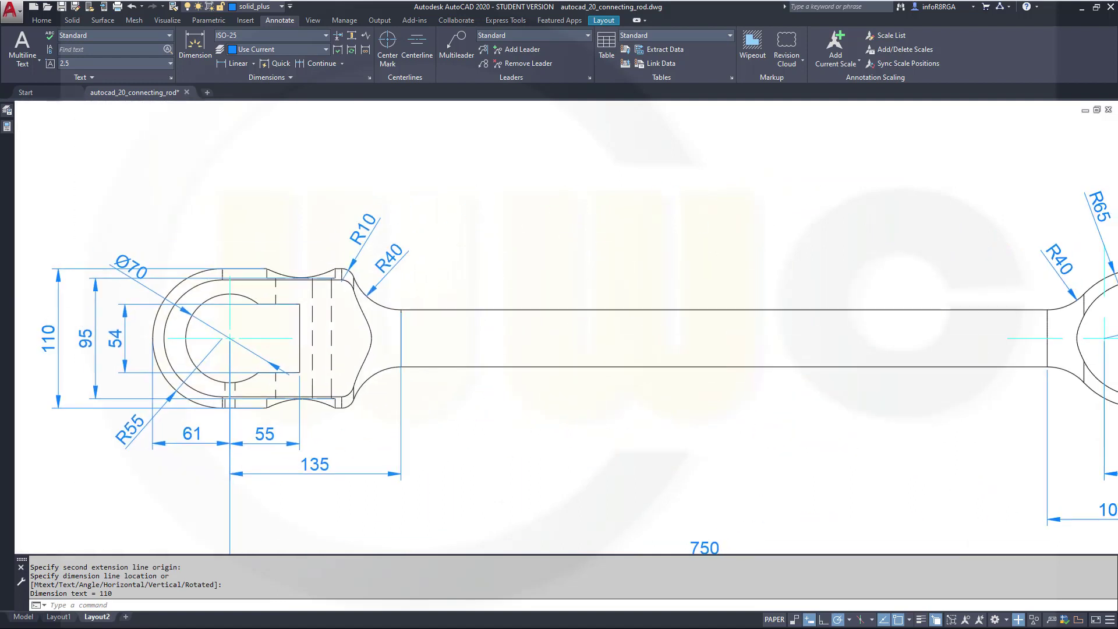
Add a centerline between the shaft's upper and lower edges.
left_click(417, 46)
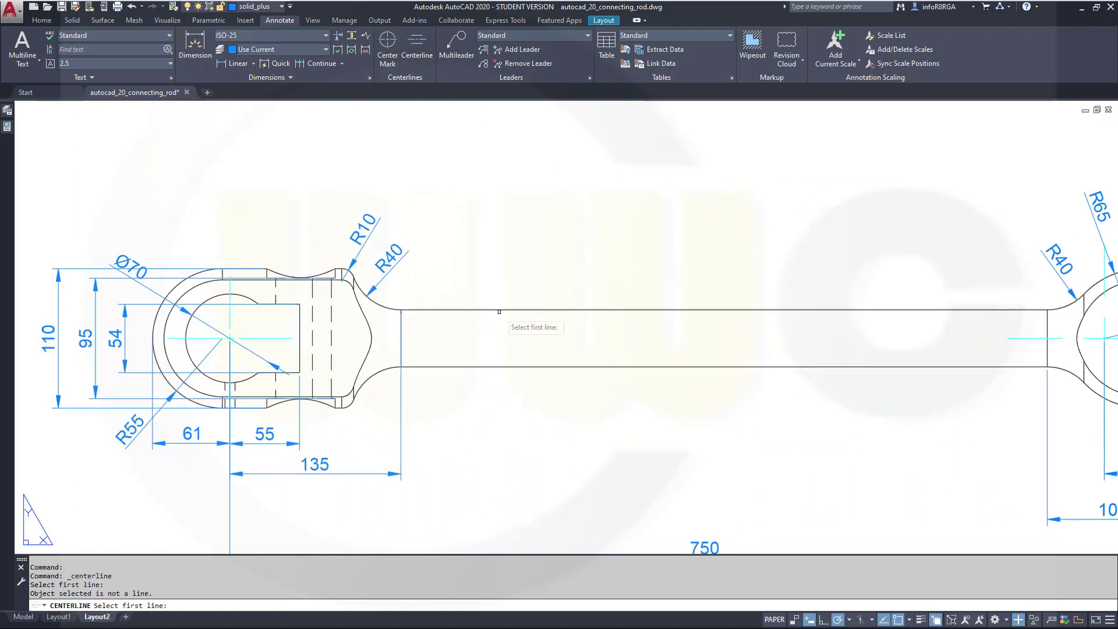
left_click(499, 310)
left_click(525, 366)
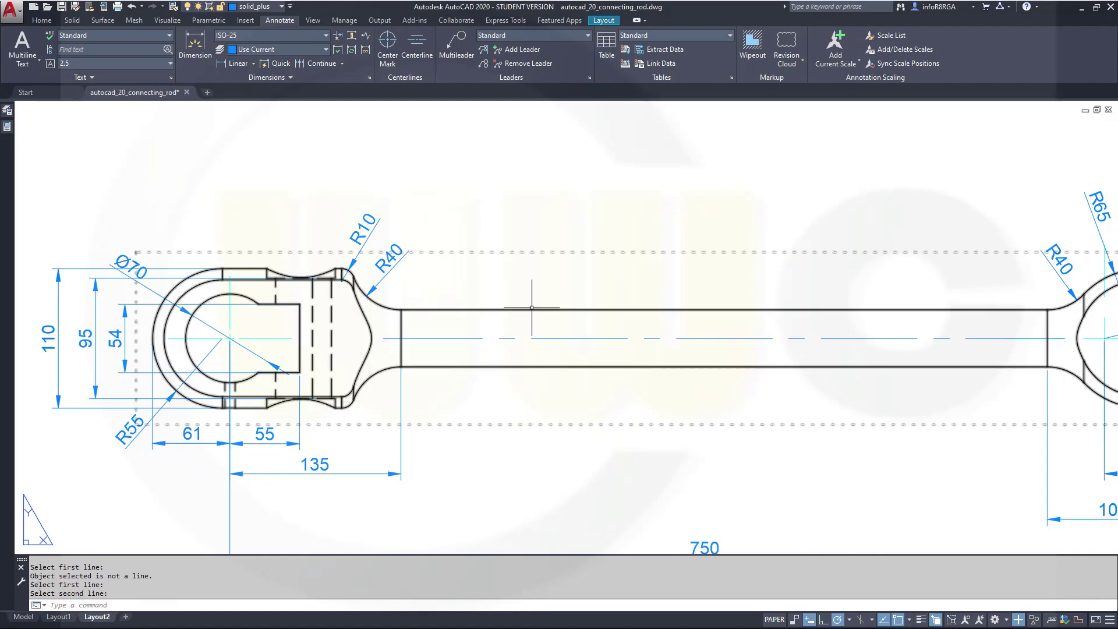
Dimension the shaft width between its lower and upper edges as 45.
left_click(194, 45)
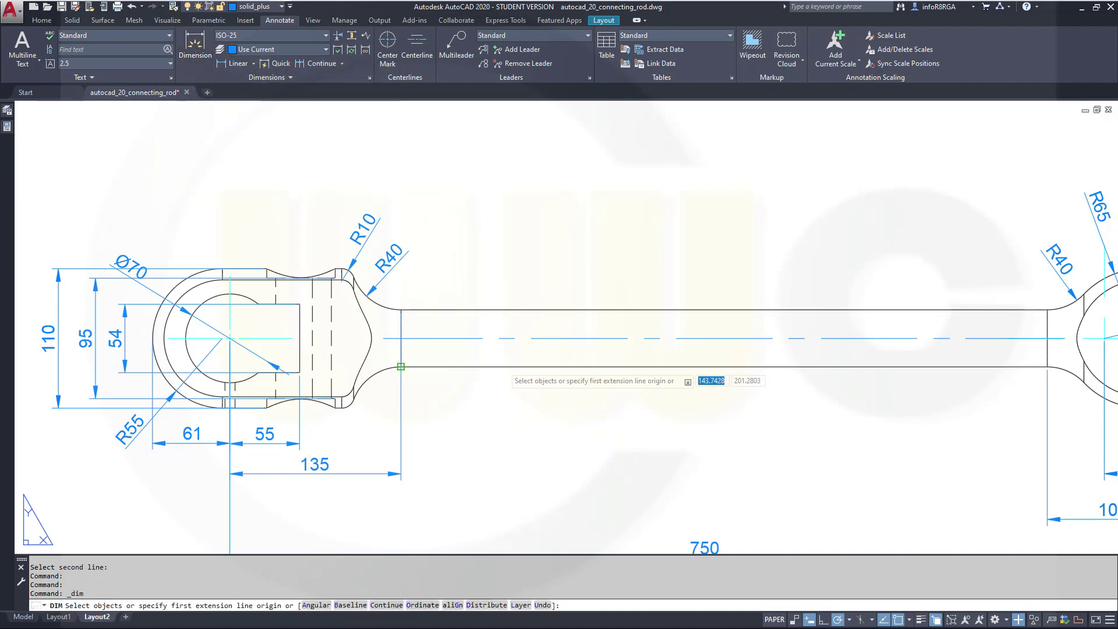
left_click(493, 368)
left_click(478, 310)
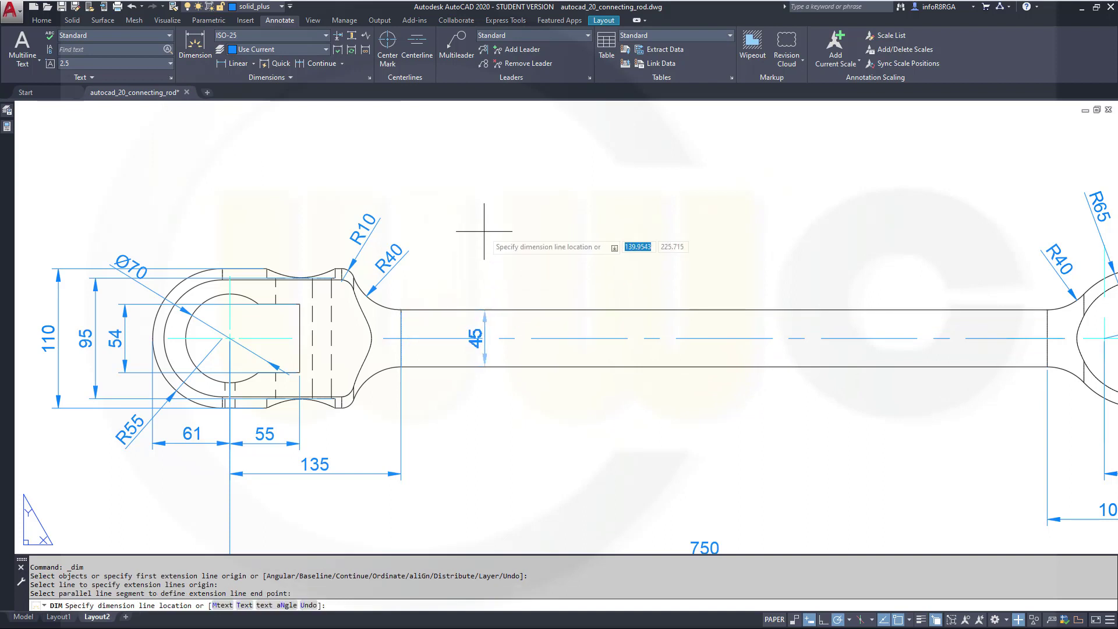
left_click(511, 271)
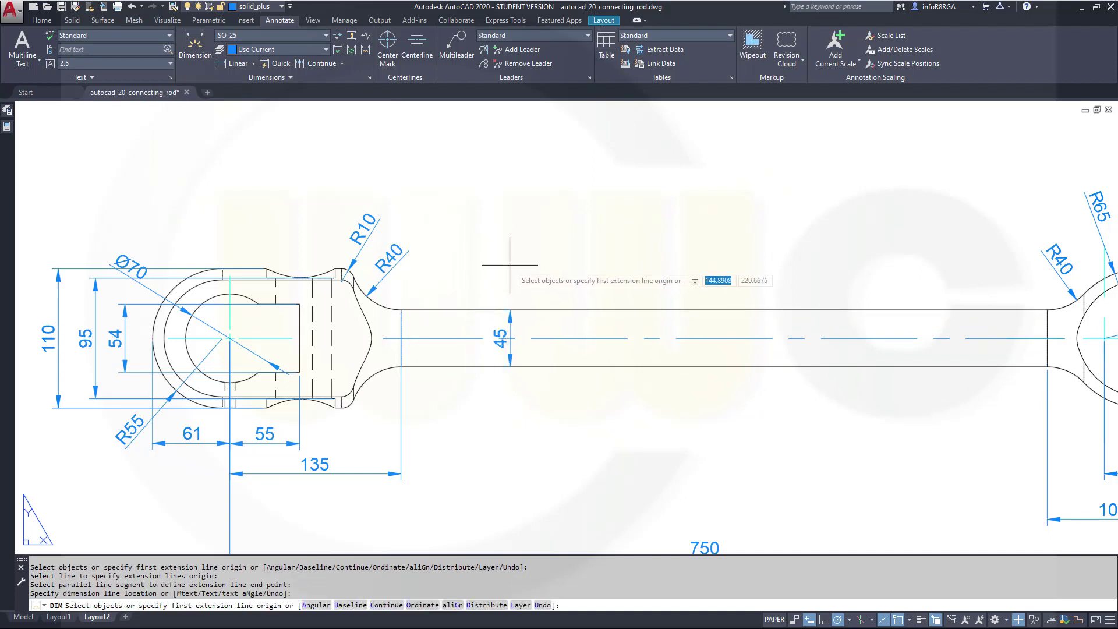
key("Escape")
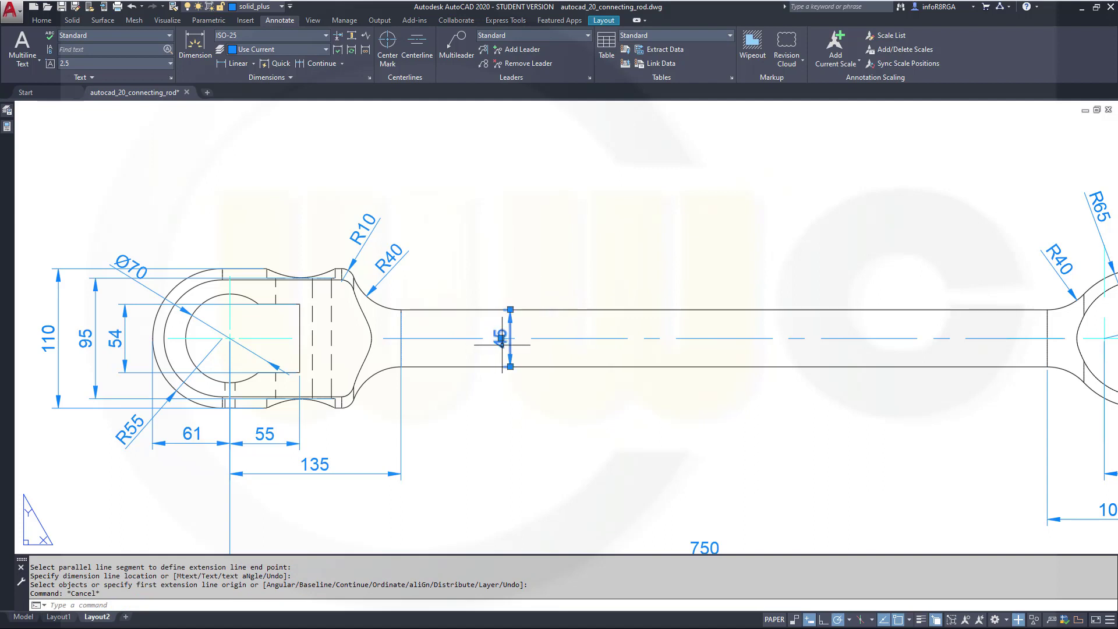
Override the shaft dimension's text with %%c45 so it reads Ø45.
left_click(8, 129)
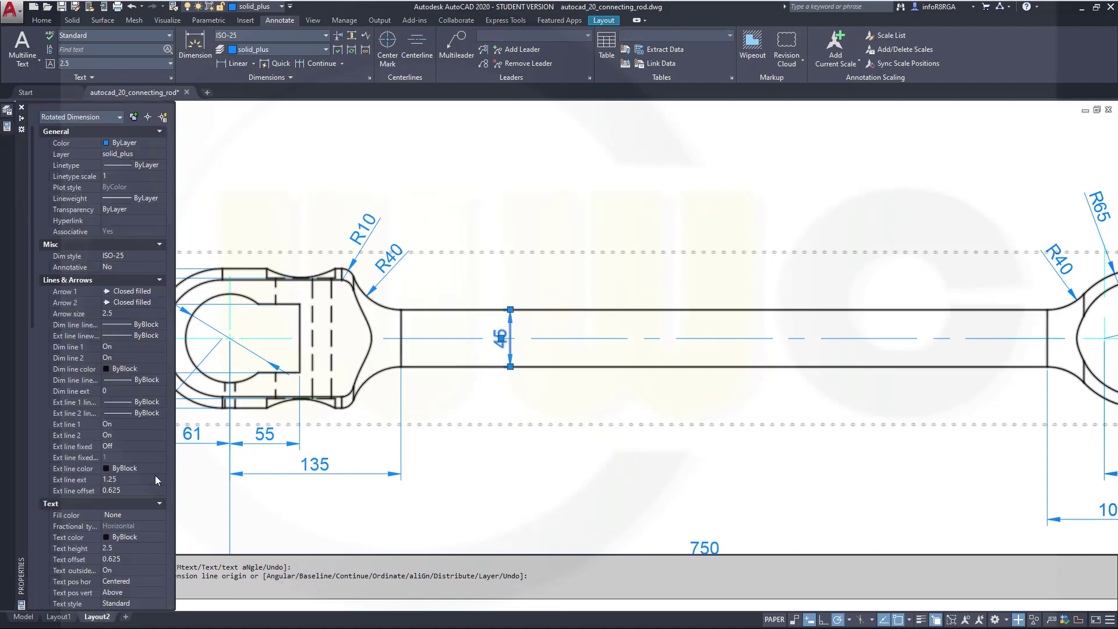
scroll(155, 485, "down", 3)
scroll(142, 477, "down", 3)
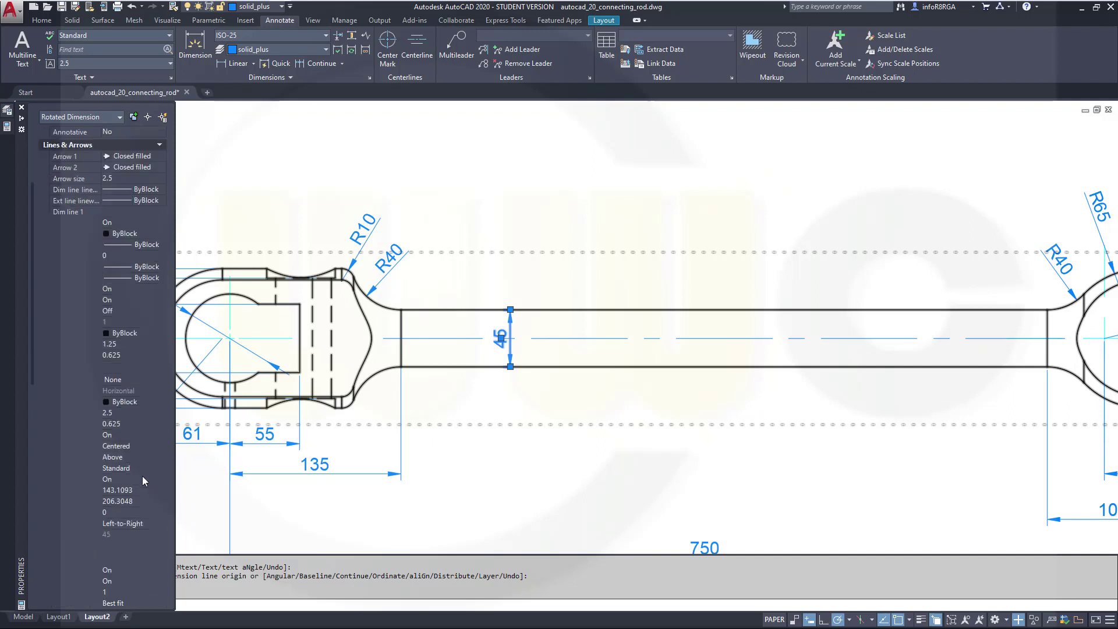
left_click(126, 546)
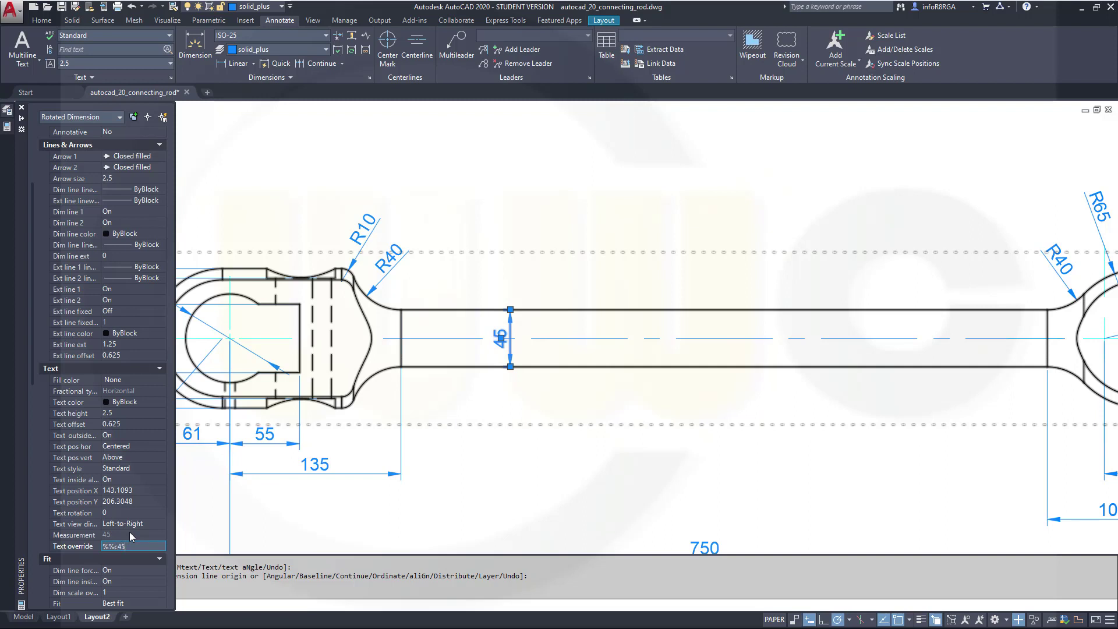
key("Return")
key("Escape")
key("ctrl+1")
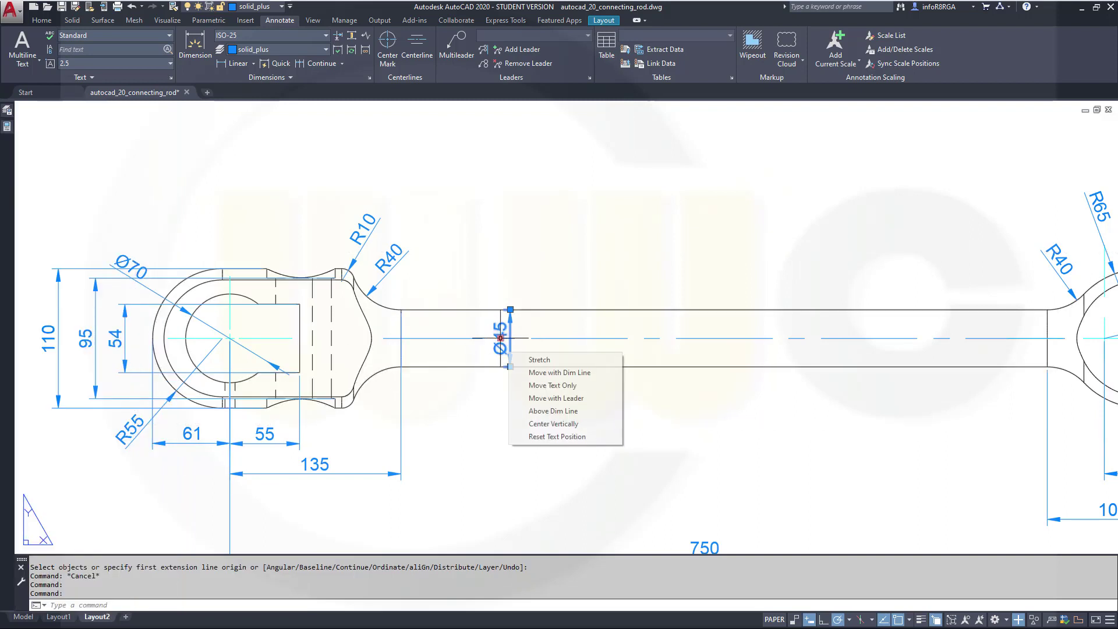
Move the Ø45 text above the rod outline and bring the front view into sight.
left_click(501, 338)
right_click(519, 261)
key("Escape")
left_click(500, 259)
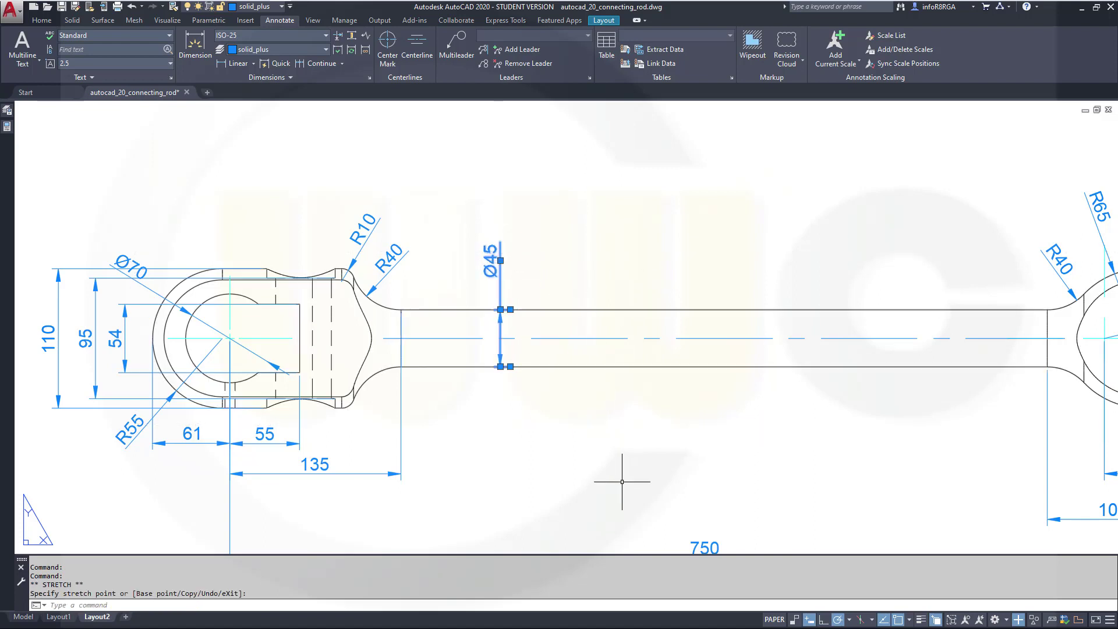
key("Escape")
scroll(617, 452, "down", 2)
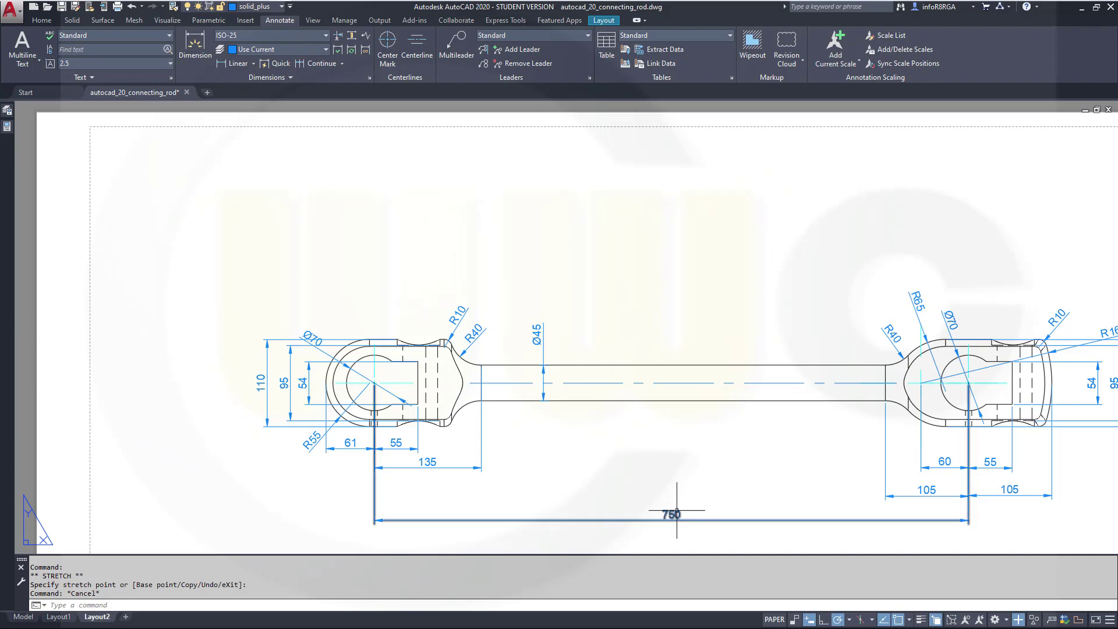
middle_click_drag(673, 482, 603, 210)
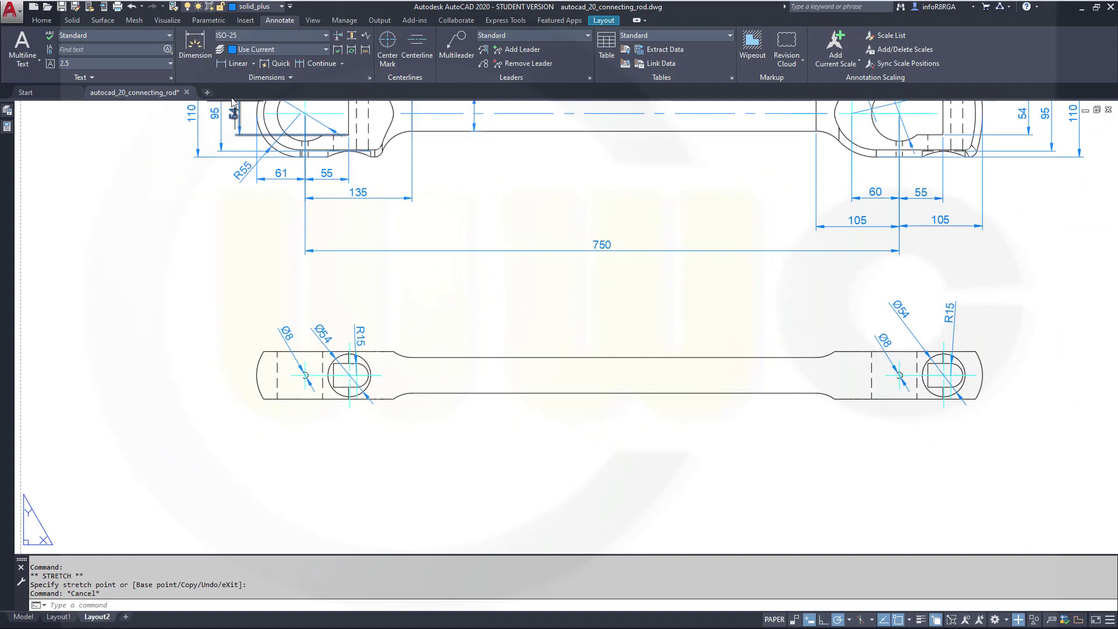
Place vertical 30 (slot) and 60 (end height) dimensions left of the front view.
left_click(236, 63)
scroll(343, 464, "up", 2)
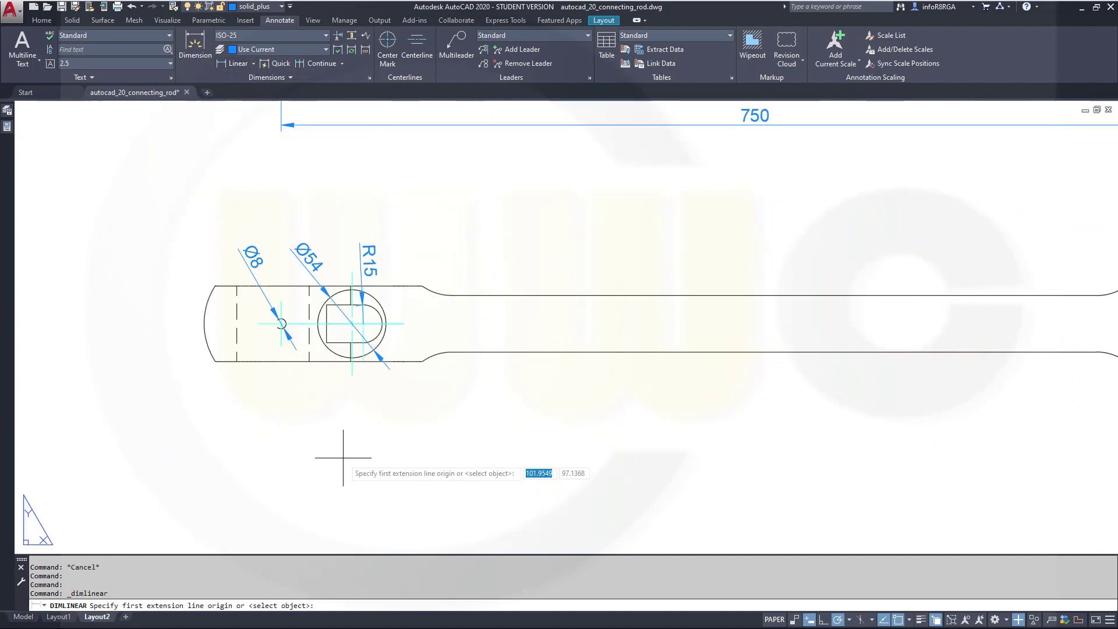
scroll(329, 338, "up", 3)
left_click(299, 307)
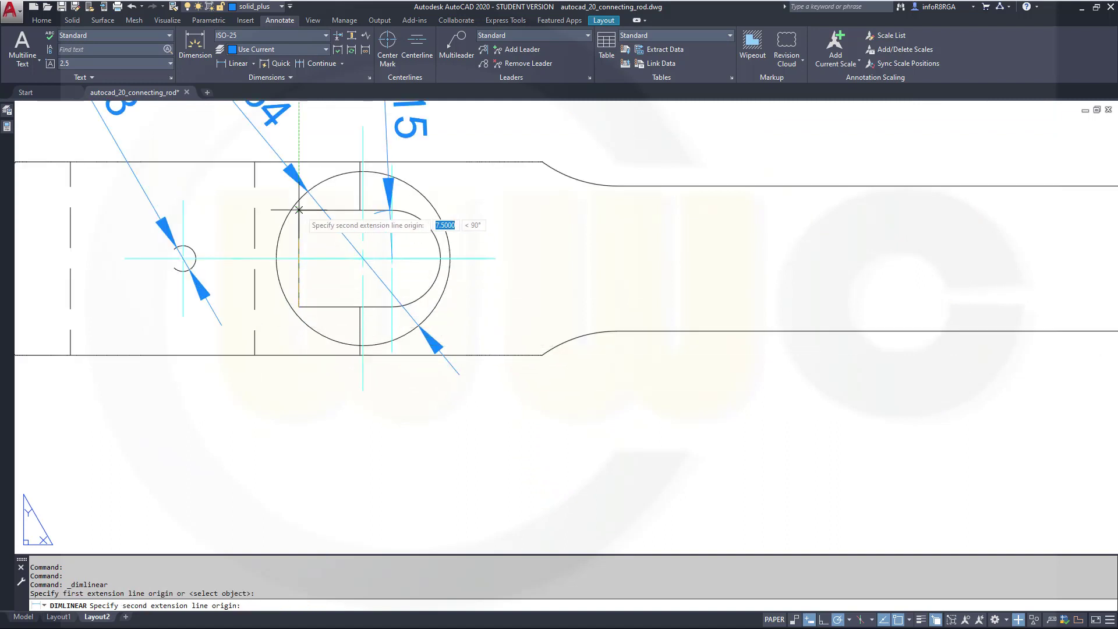
left_click(298, 210)
scroll(298, 210, "down", 2)
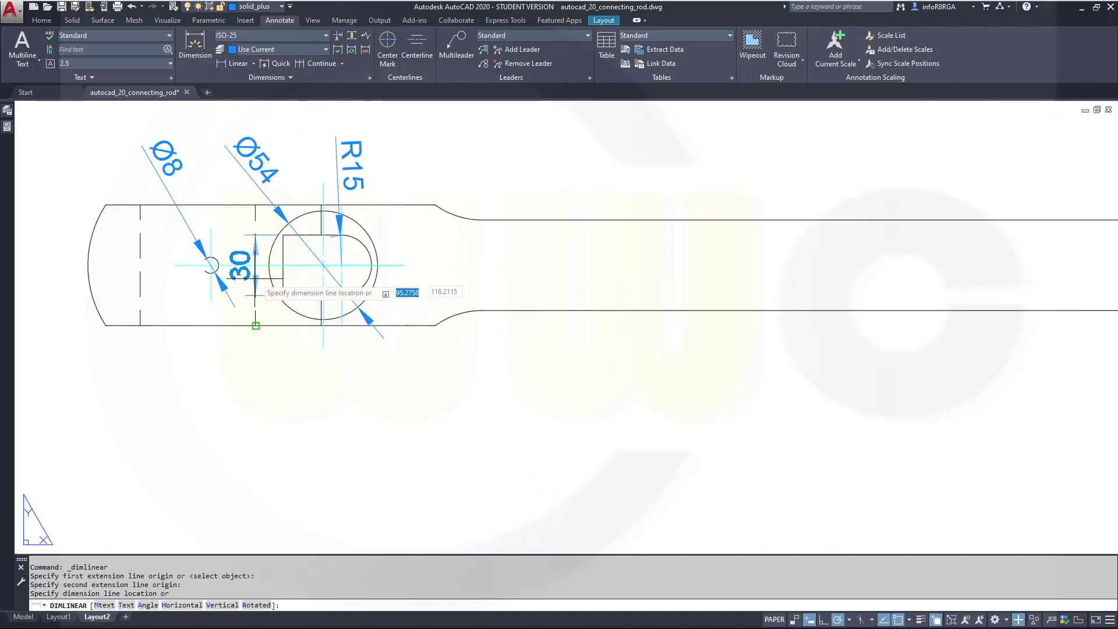
mouse_move(200, 287)
middle_mouse_down()
mouse_move(288, 262)
mouse_move(343, 270)
middle_mouse_up()
left_click(170, 274)
key("Return")
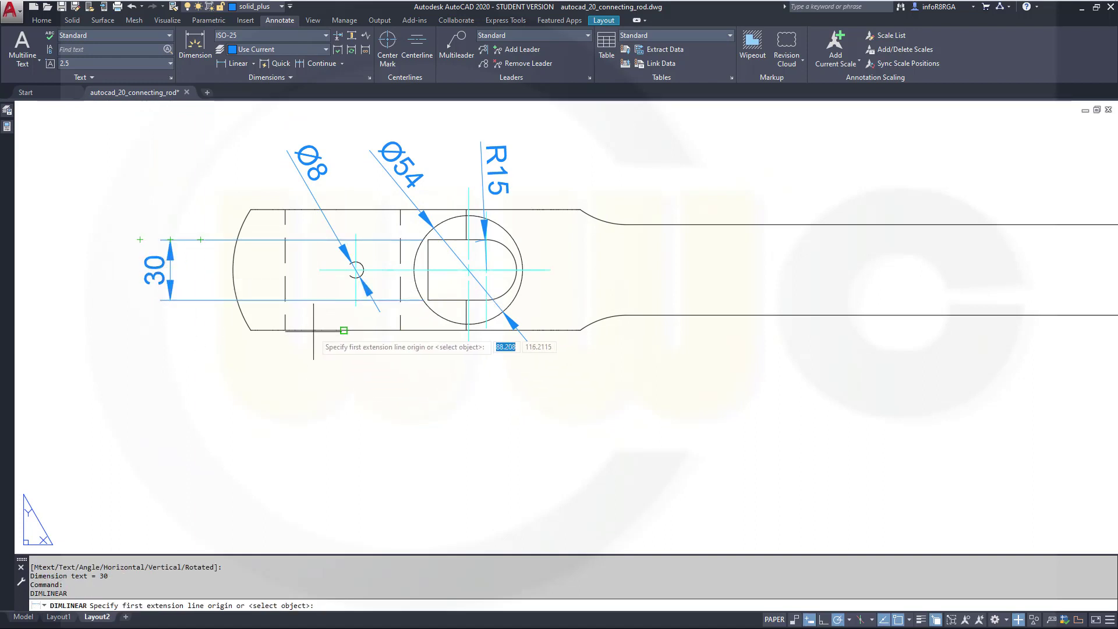
left_click(273, 332)
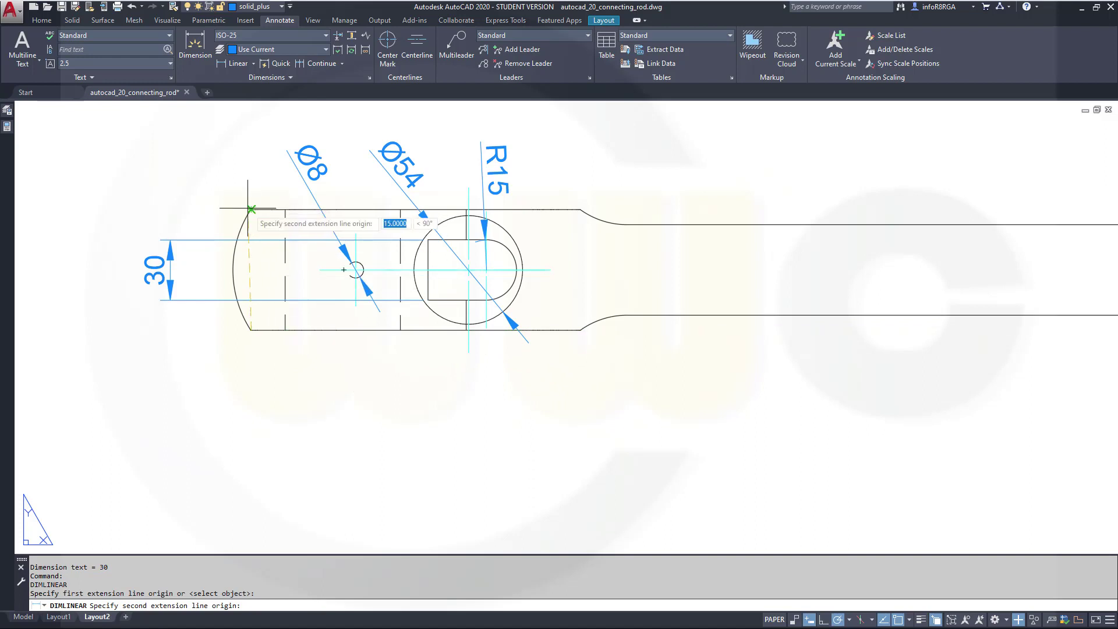
left_click(251, 208)
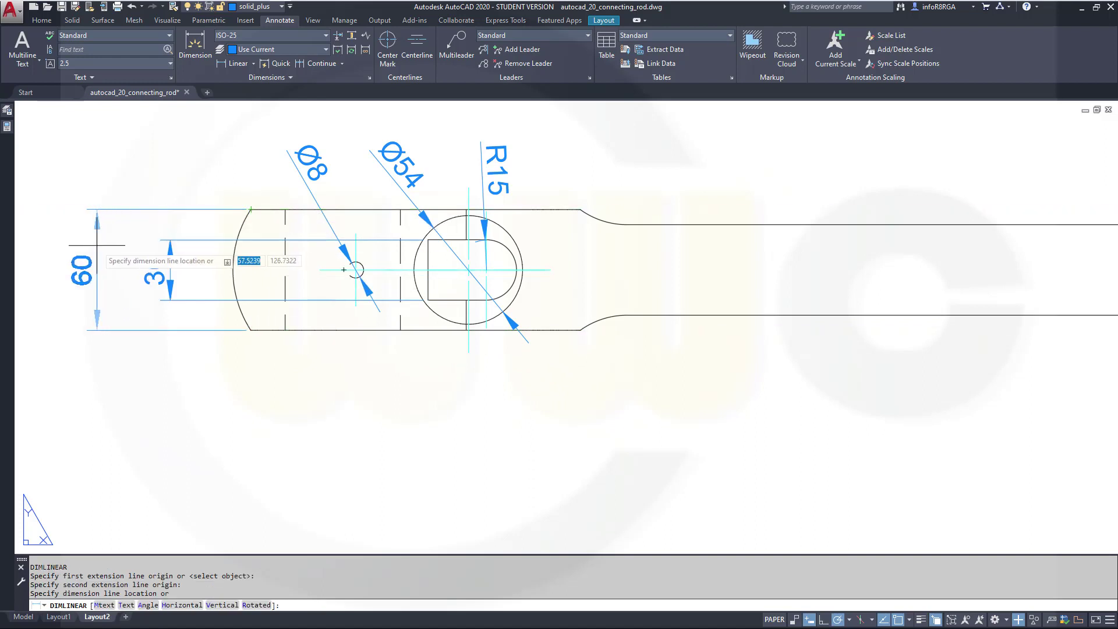
left_click(97, 343)
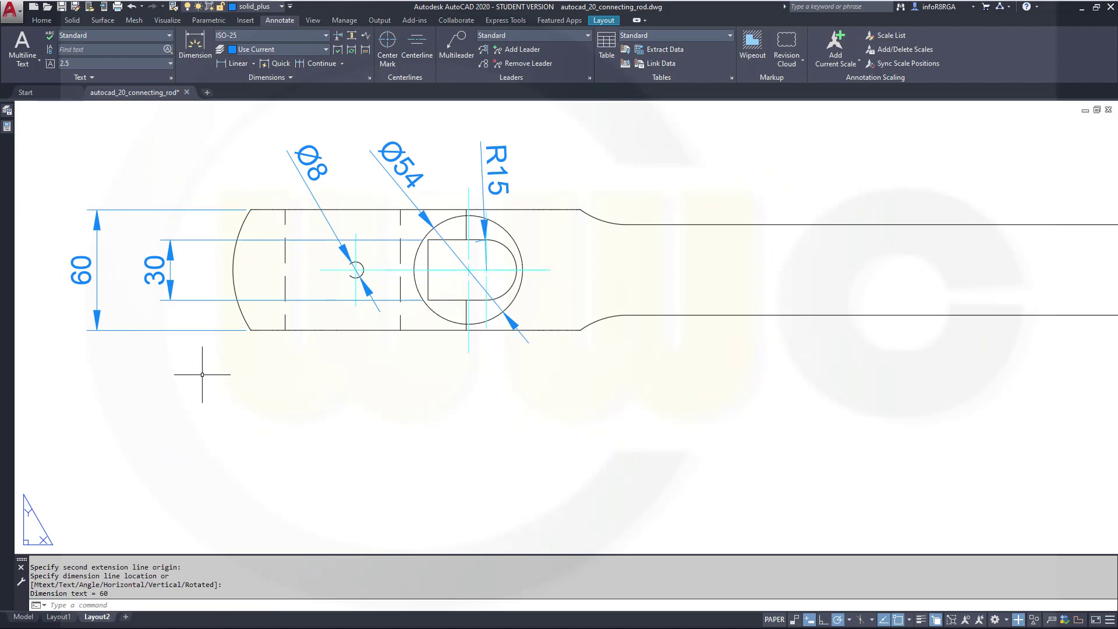
Dimension the left end arc as R55, placed below left of the arc.
left_click(195, 44)
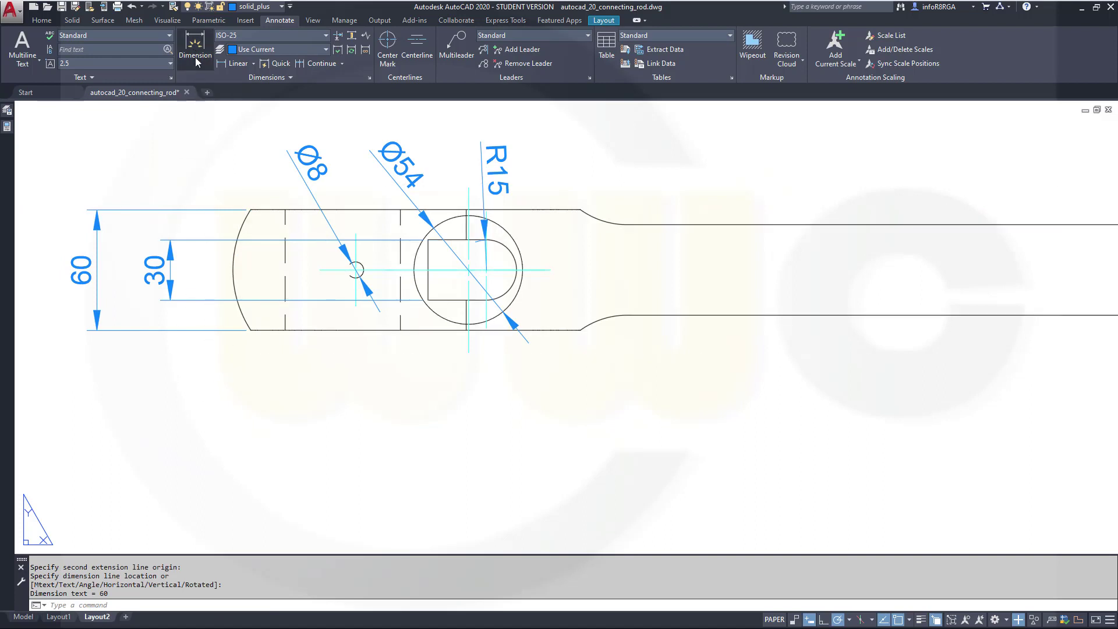
left_click(239, 300)
left_click(215, 380)
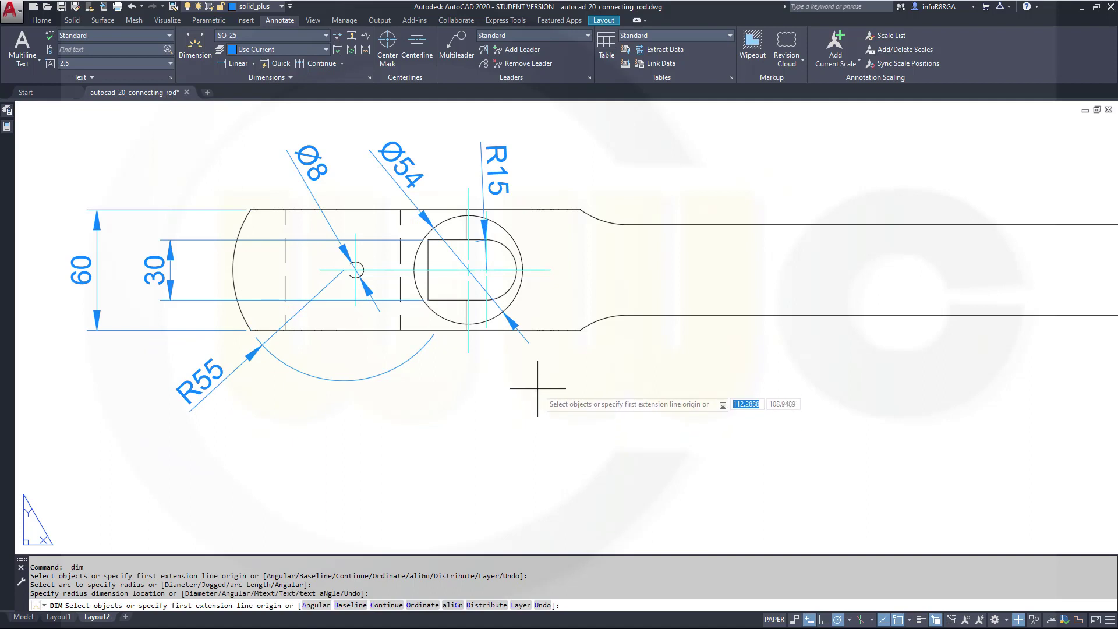
Add a horizontal 56 dimension below the rod from the small hole's centre to the large circle's centre.
key("Escape")
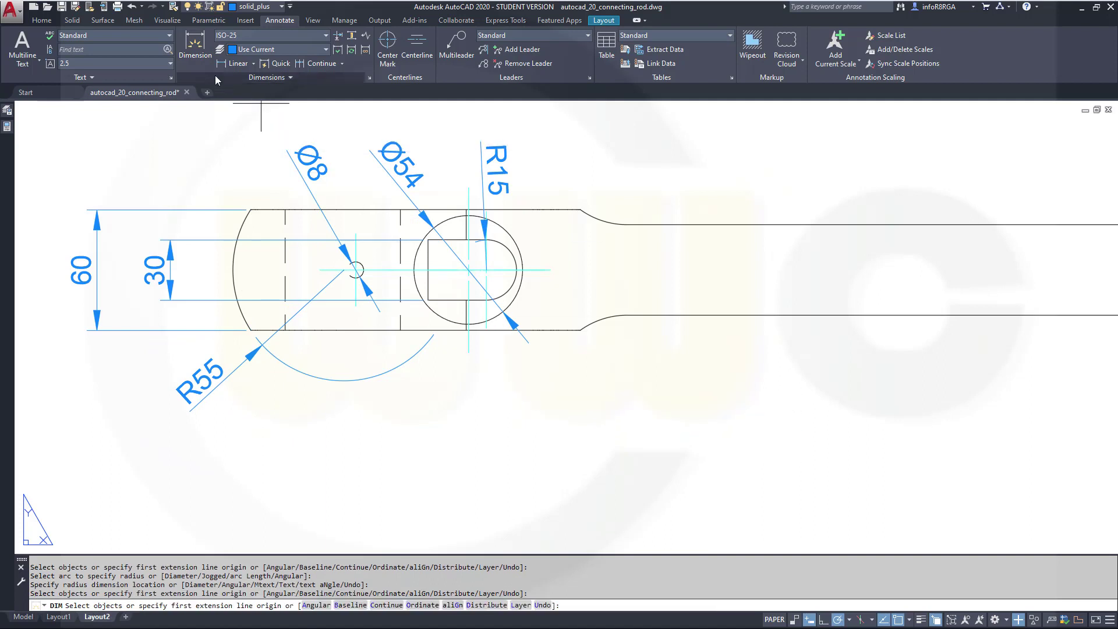
left_click(235, 63)
scroll(449, 392, "up", 4)
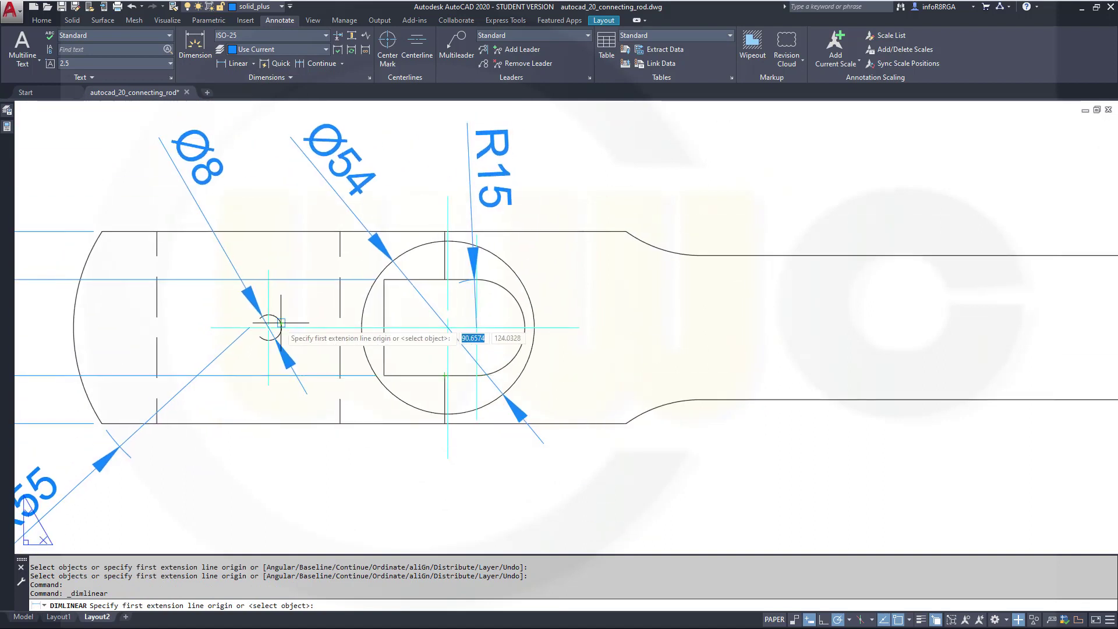
right_click(281, 322, "shift")
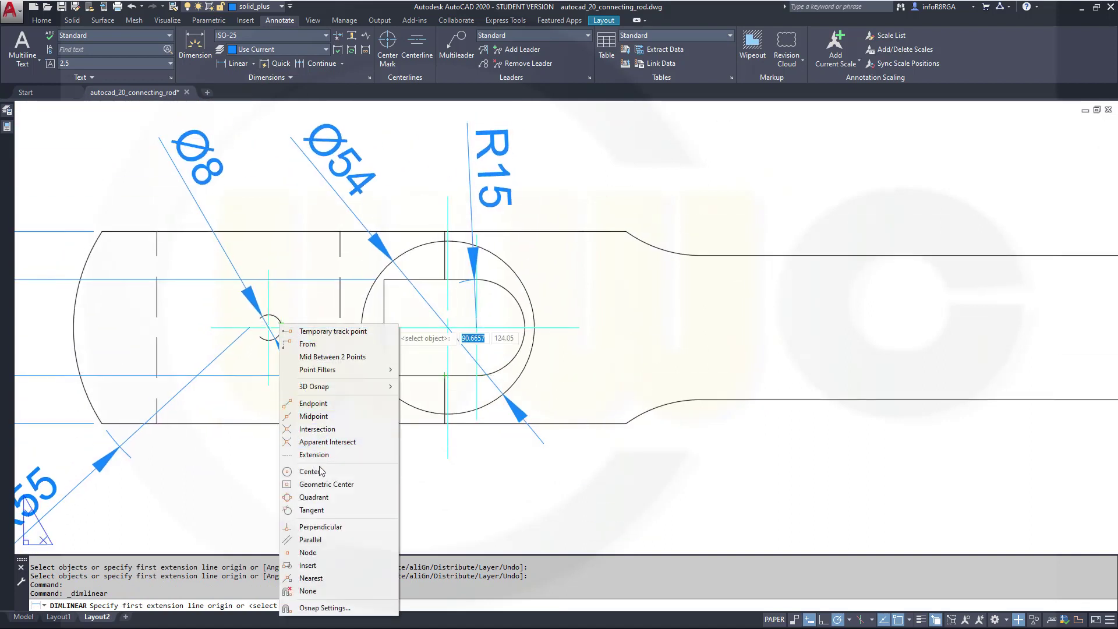
left_click(320, 472)
left_click(269, 324)
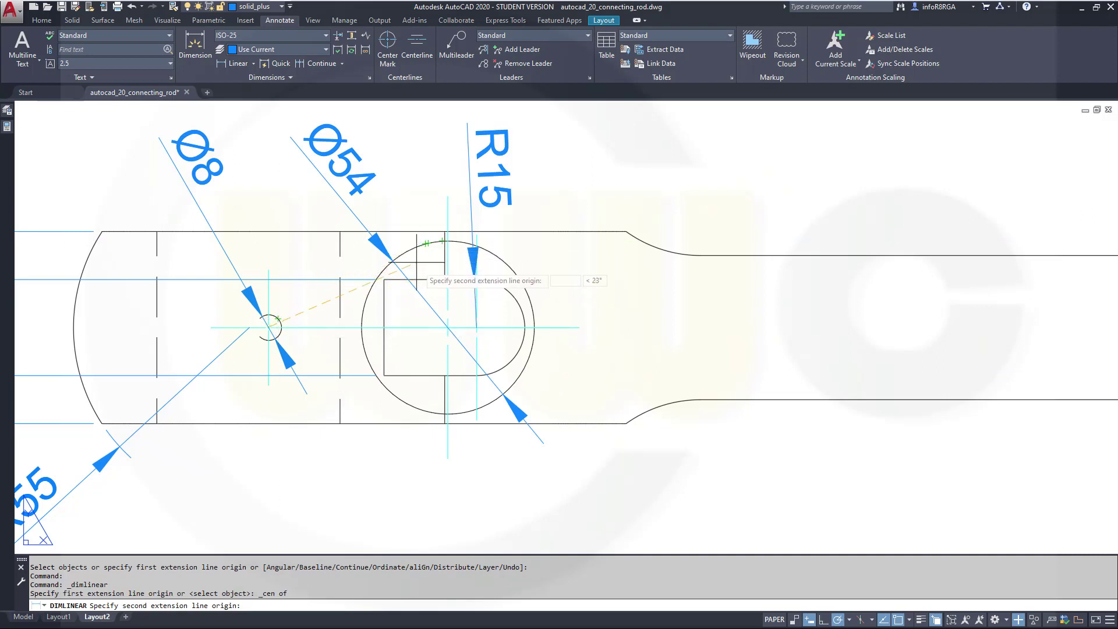
right_click(415, 267, "shift")
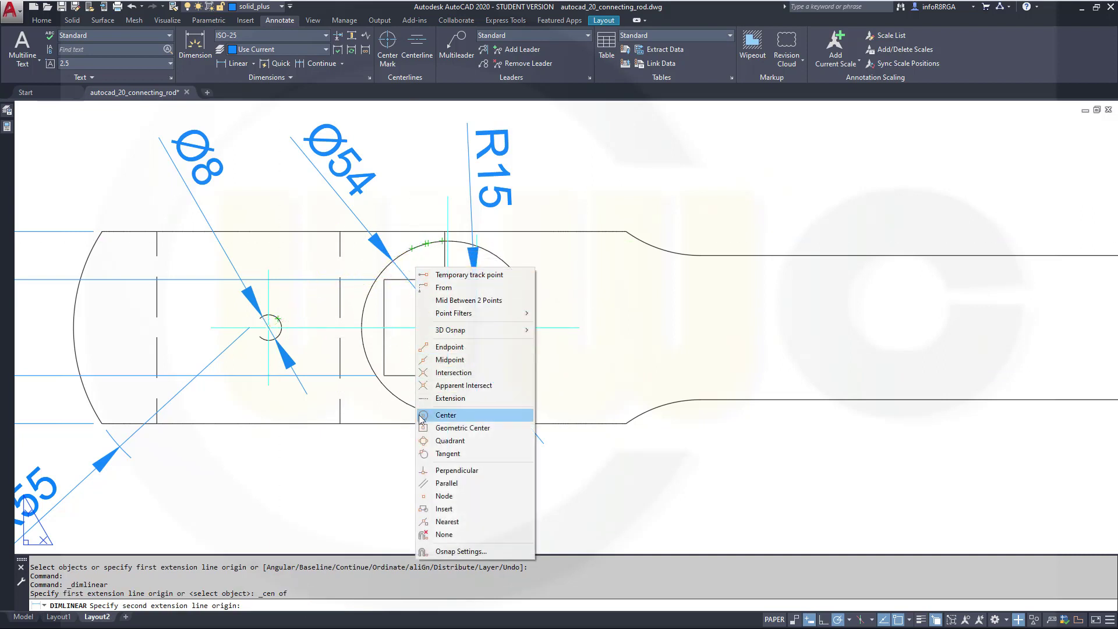
left_click(444, 420)
left_click(411, 256)
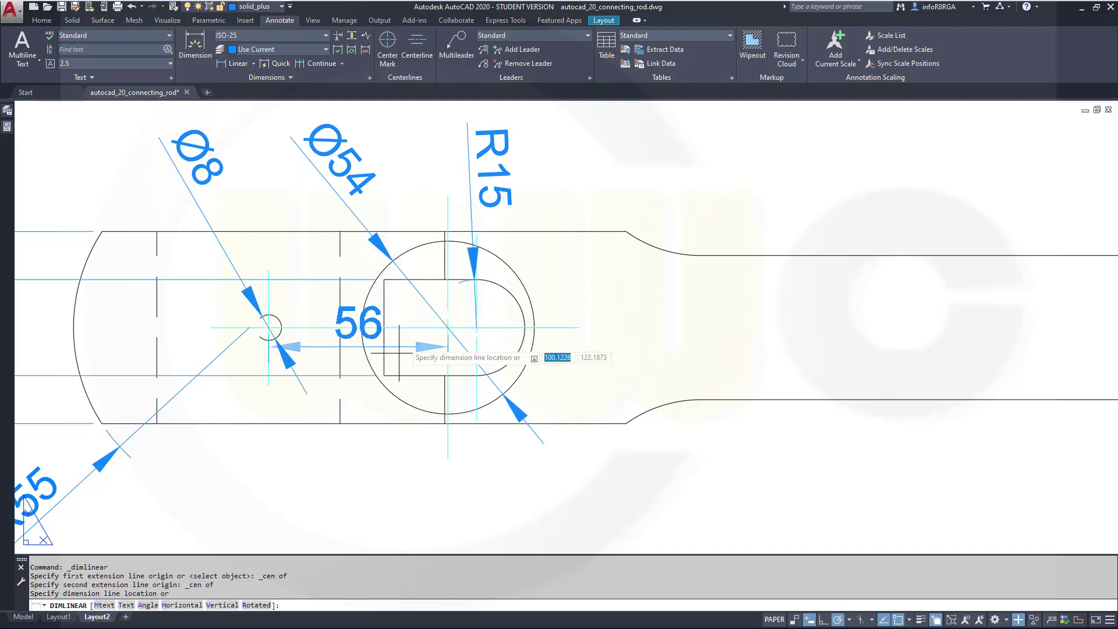
middle_click_drag(402, 493, 492, 268)
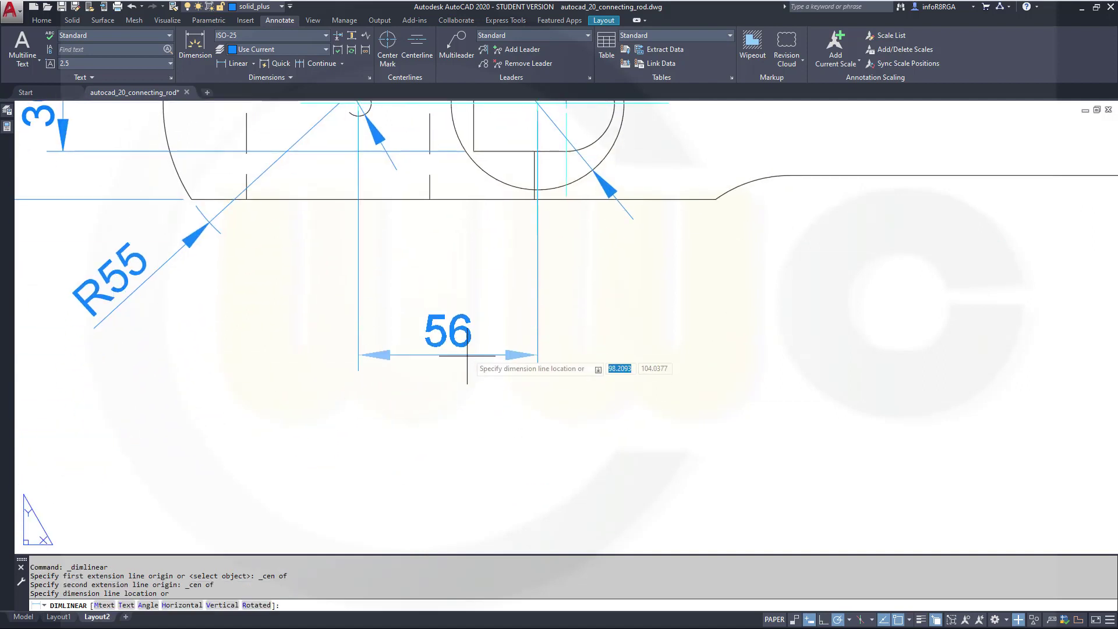
left_click(513, 396)
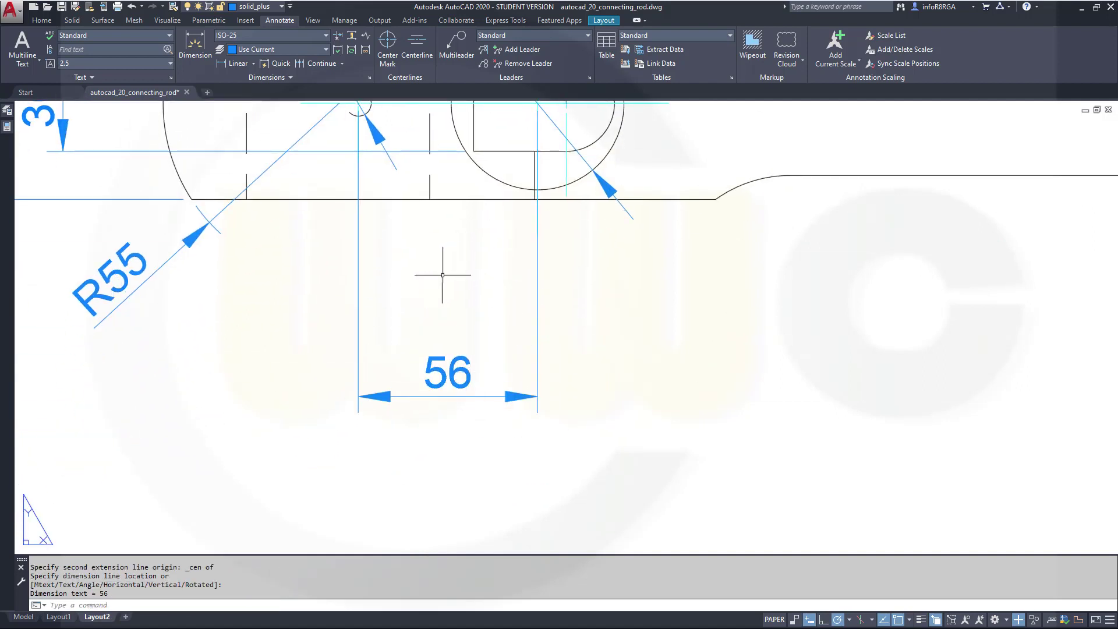
Start another centre-to-centre dimension, cancel the unwanted 65, and return to the rod end.
middle_click_drag(428, 266, 421, 376)
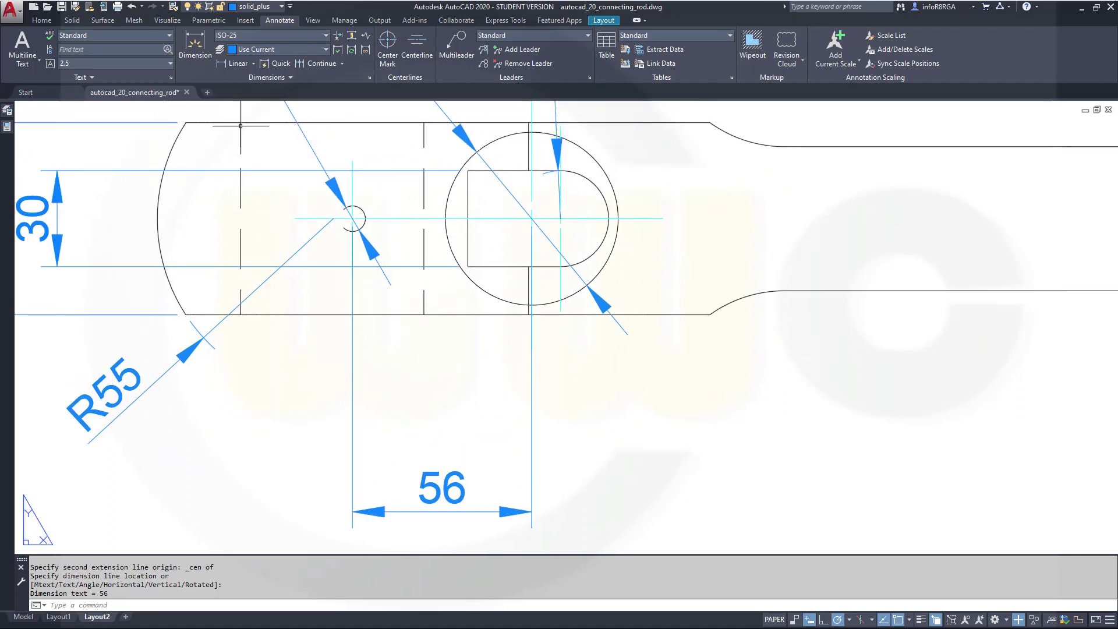
left_click(195, 47)
right_click(306, 434, "shift")
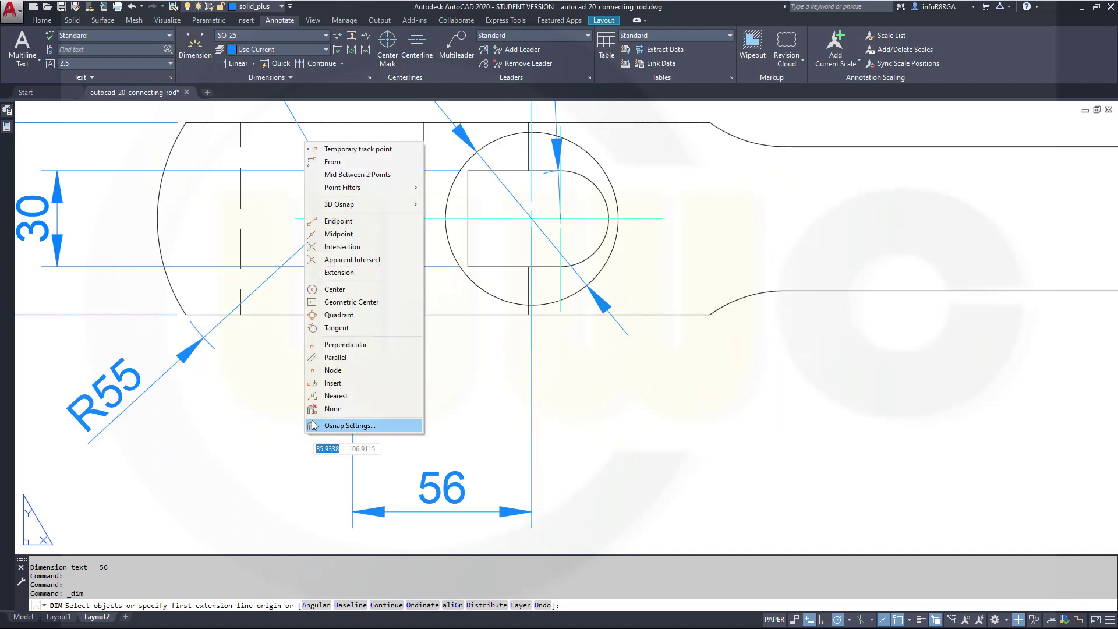
left_click(334, 290)
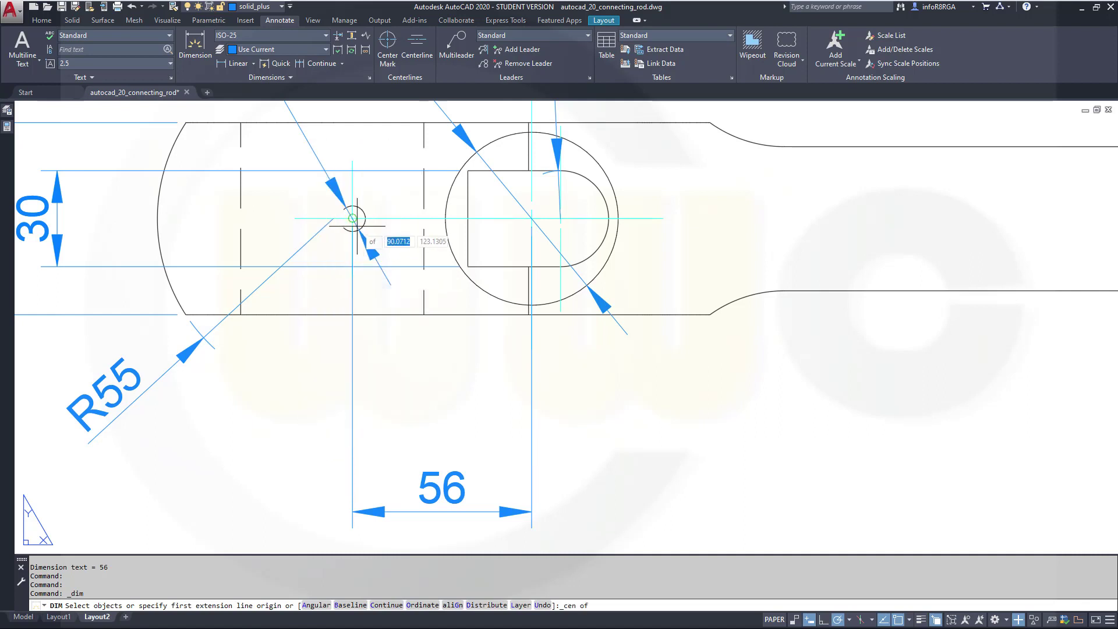
left_click(352, 219)
right_click(452, 363, "shift")
left_click(487, 216)
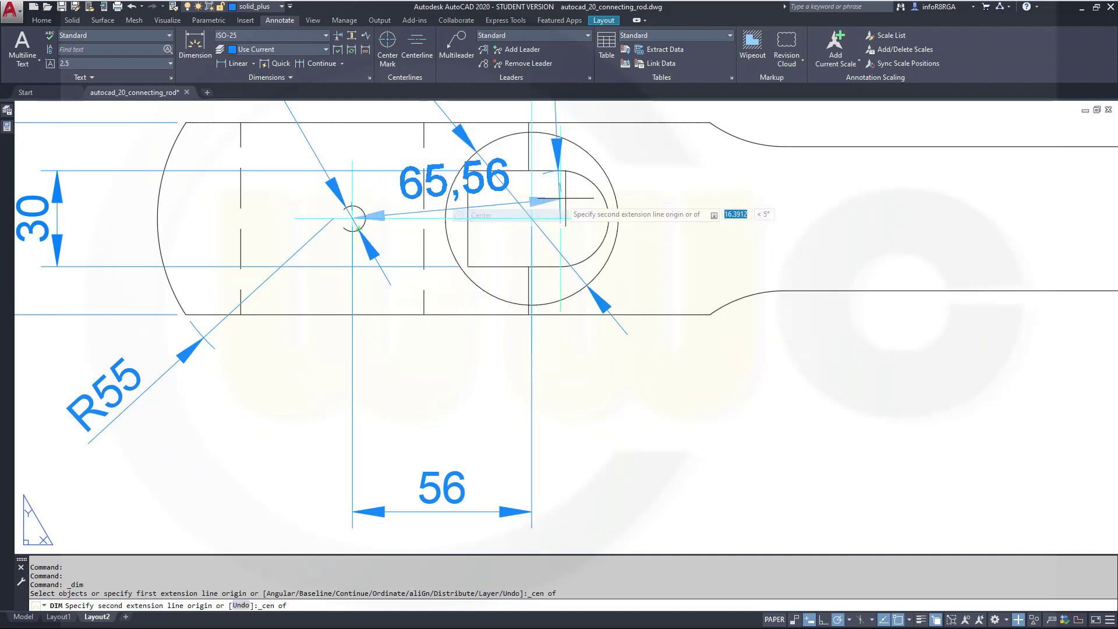
left_click(600, 199)
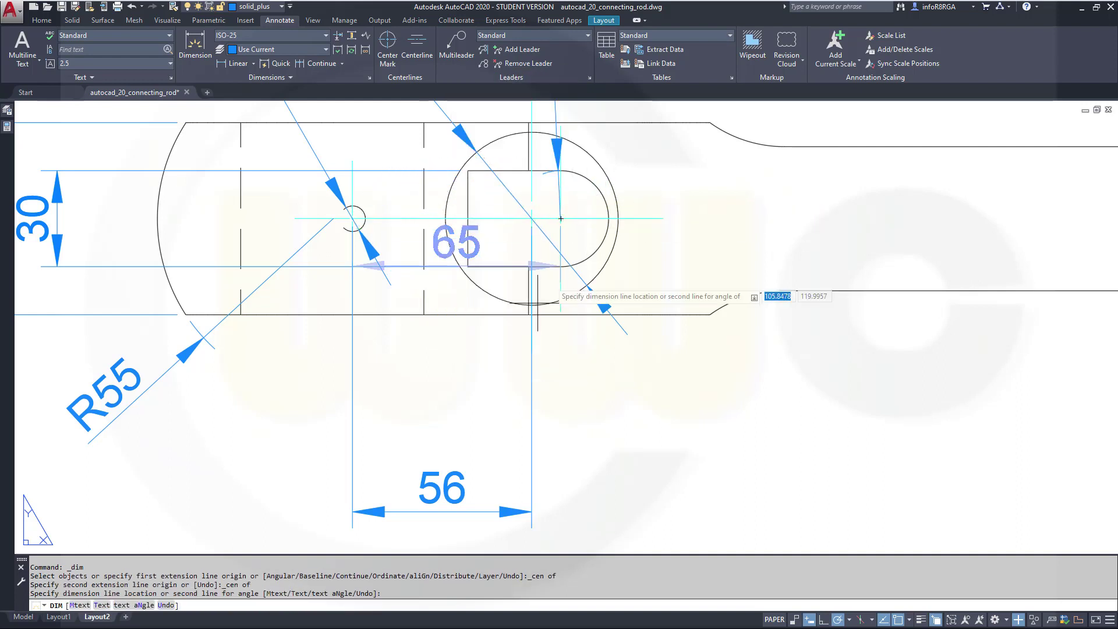
mouse_move(512, 425)
middle_mouse_down()
mouse_move(494, 242)
mouse_move(466, 230)
middle_mouse_up()
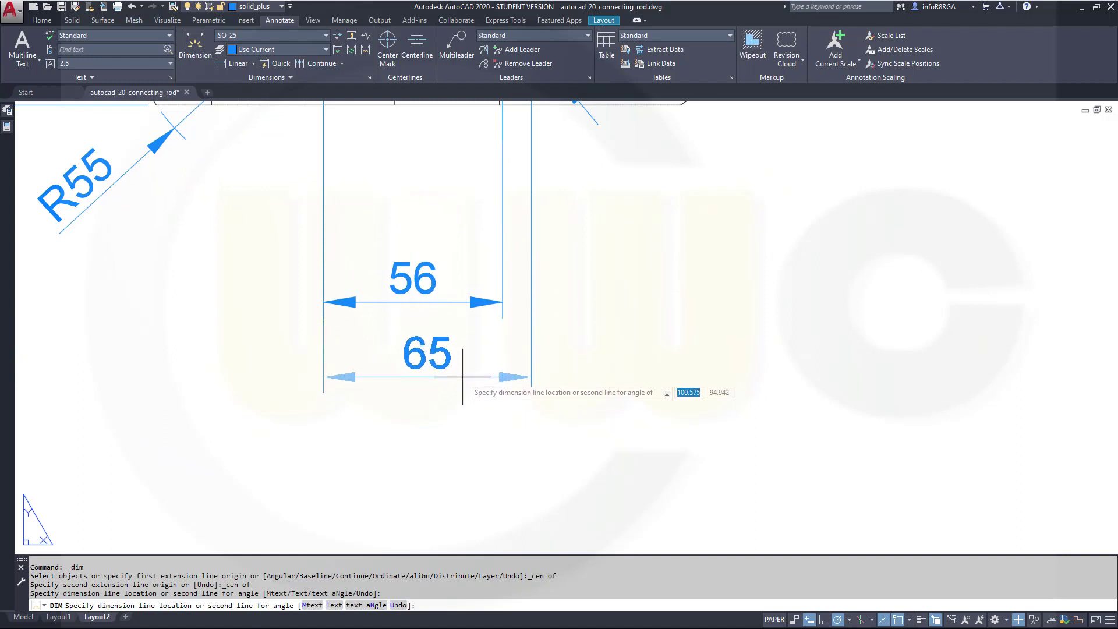
key("Escape")
middle_click_drag(461, 383, 456, 488)
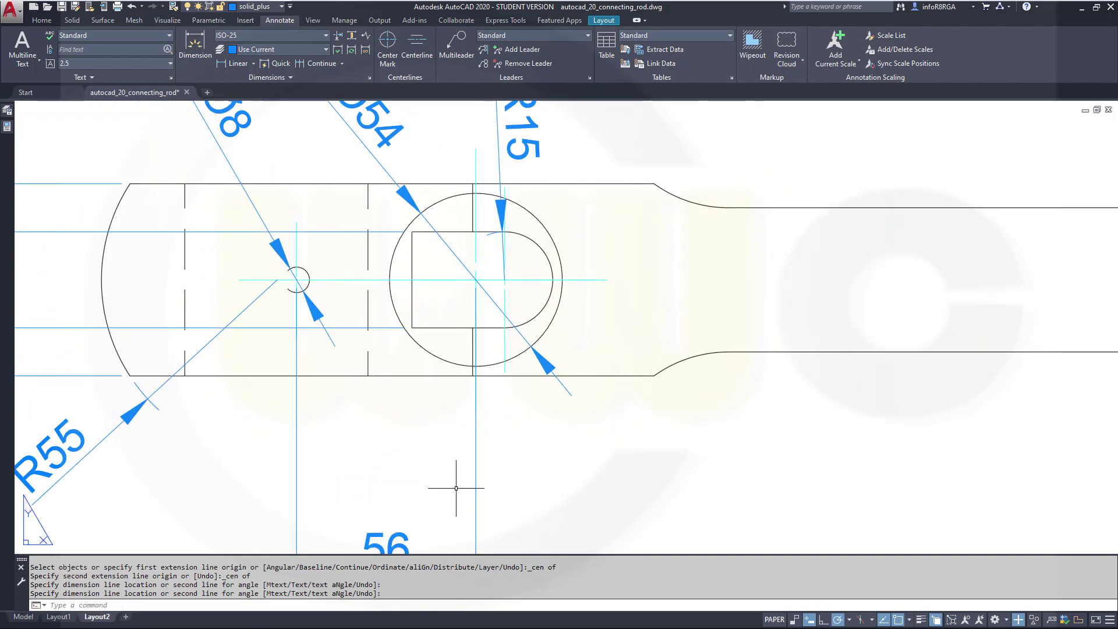
Dimension 9 from the large circle's centre to the slot arc's centre, below the rod.
left_click(204, 49)
right_click(601, 246, "shift")
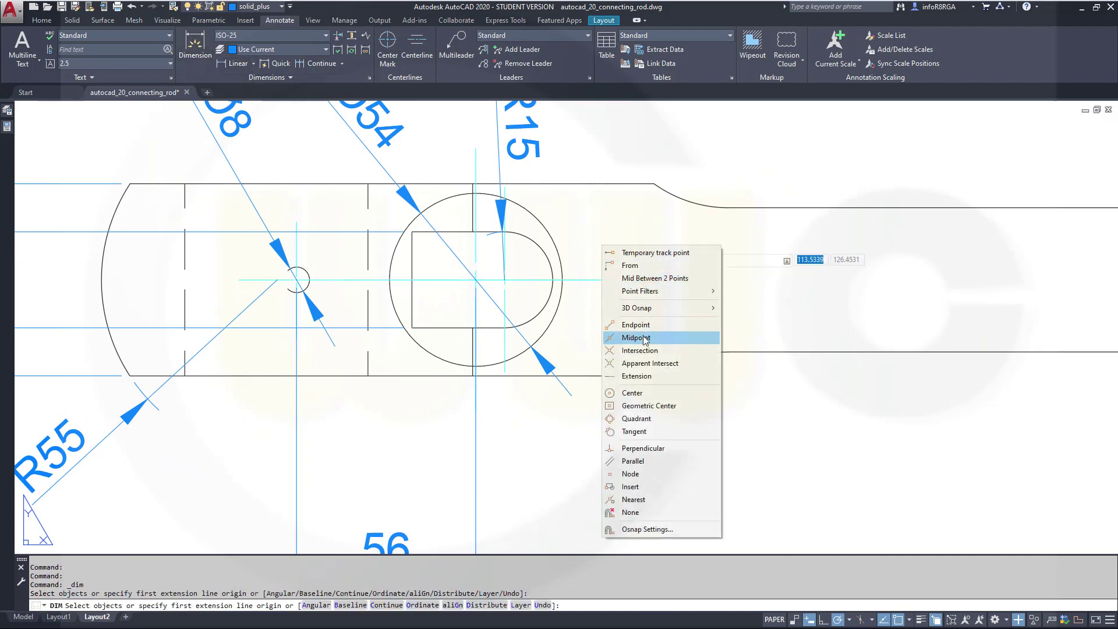
left_click(640, 393)
left_click(554, 243)
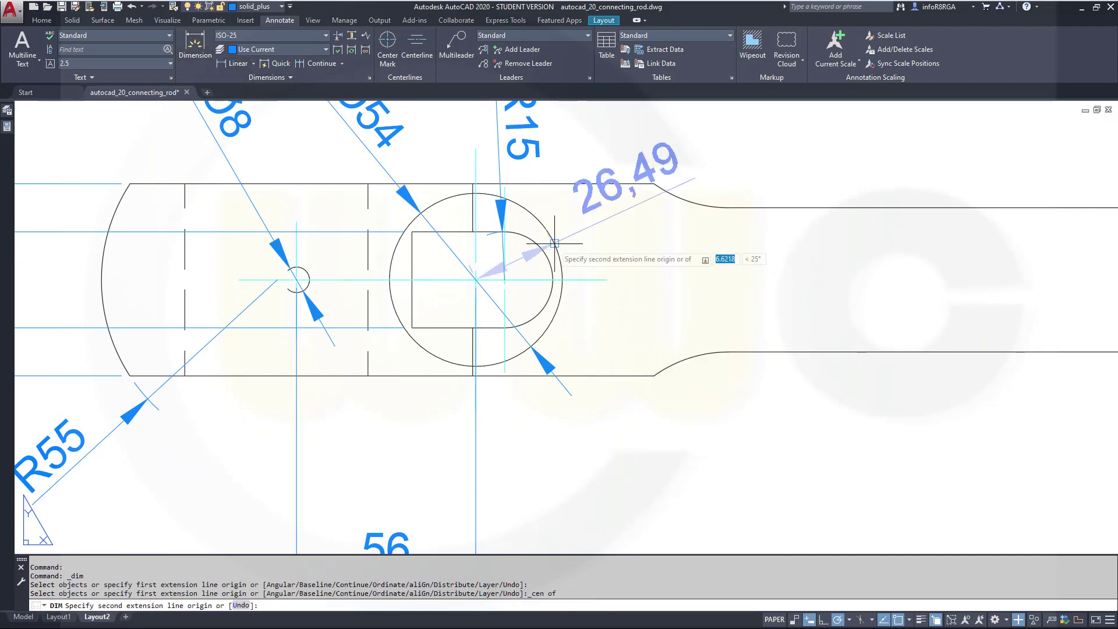
right_click(644, 267, "shift")
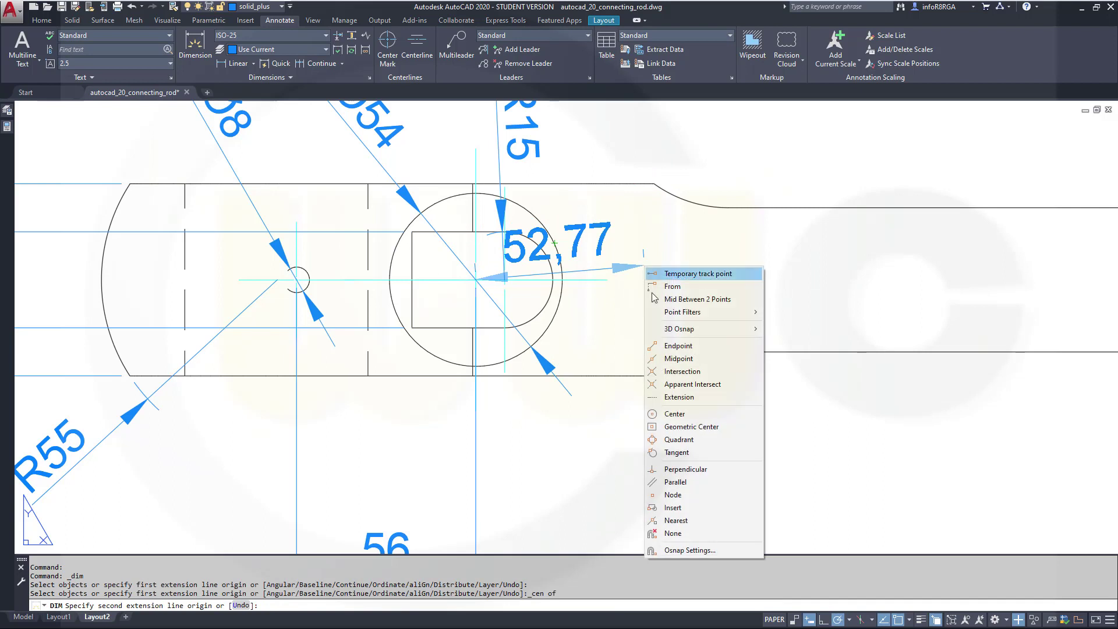
left_click(673, 413)
left_click(545, 304)
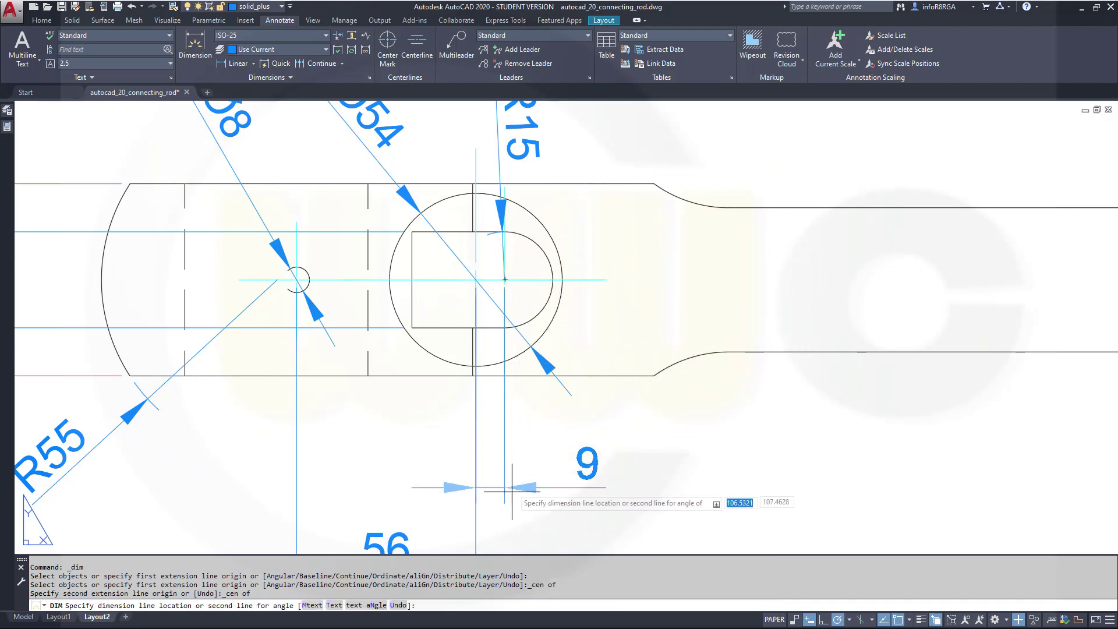
left_click(548, 506)
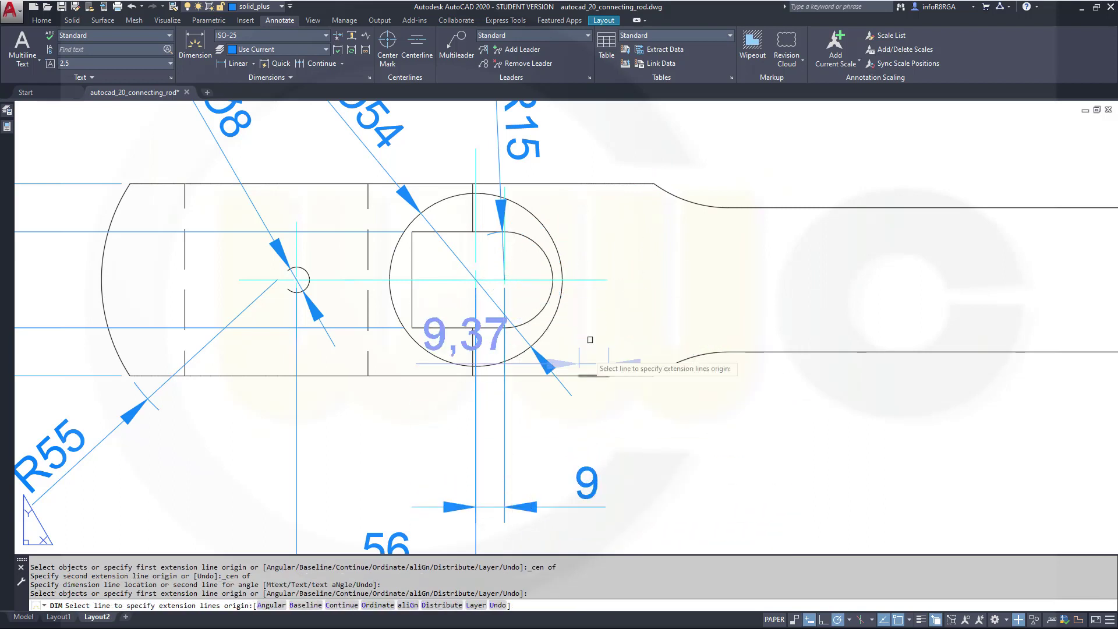
Discard a stray 36 dimension and add the 20 from the slot corner to the R15 centre.
right_click(589, 290, "shift")
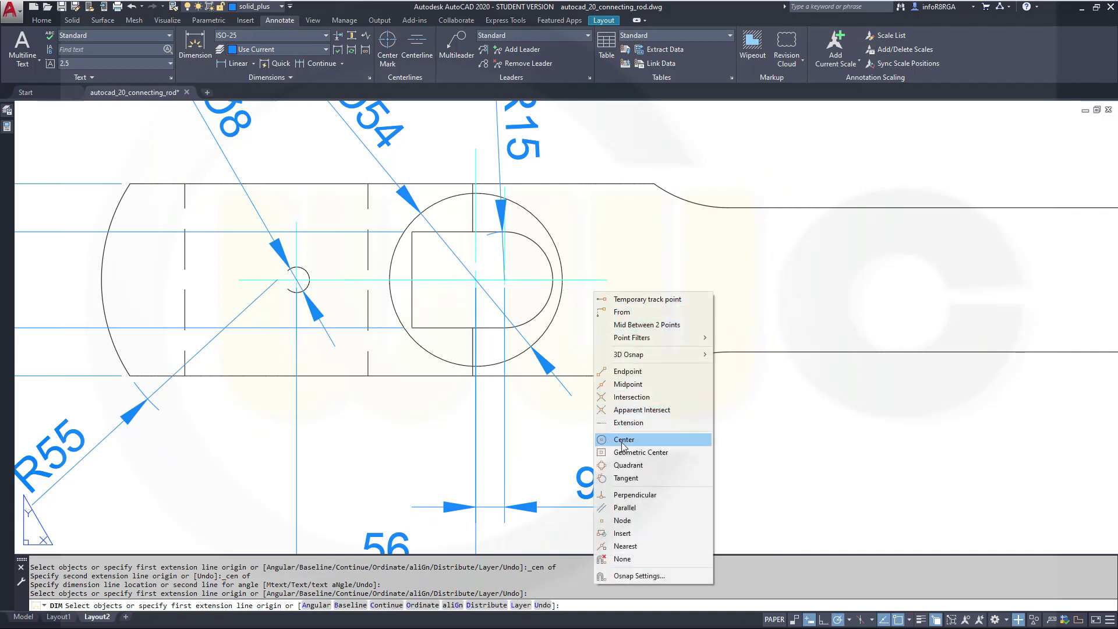
left_click(624, 440)
left_click(307, 271)
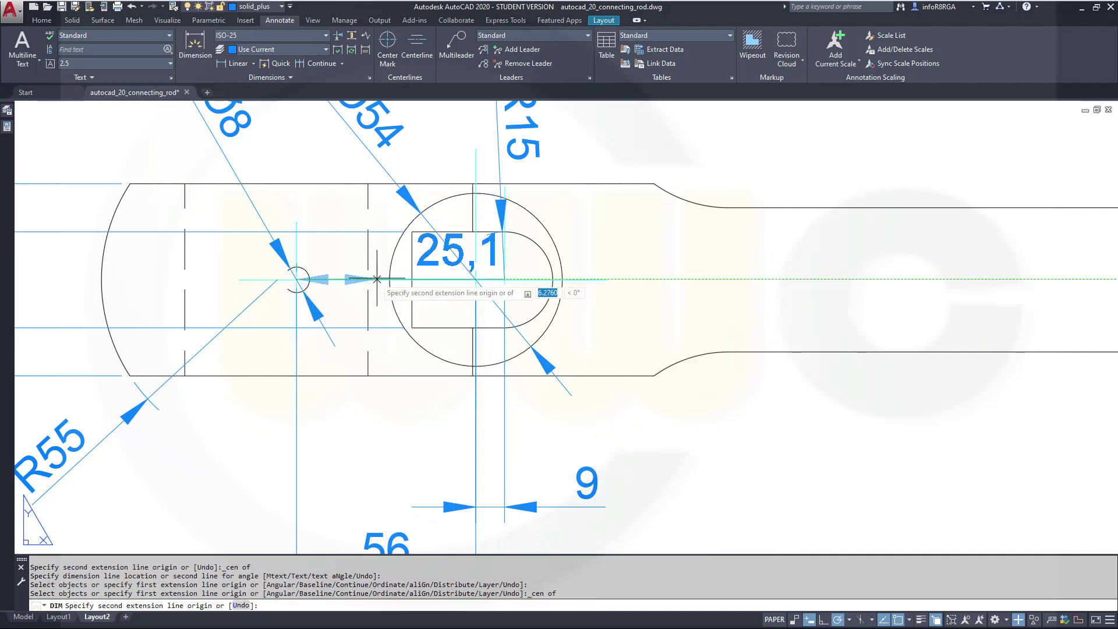
left_click(411, 328)
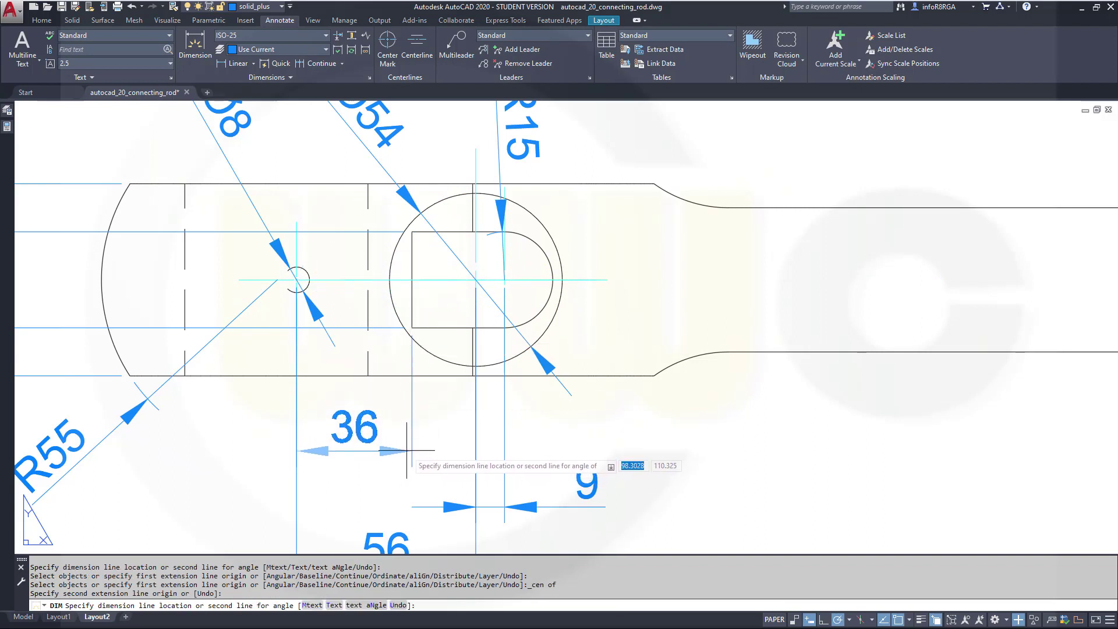
key("Escape")
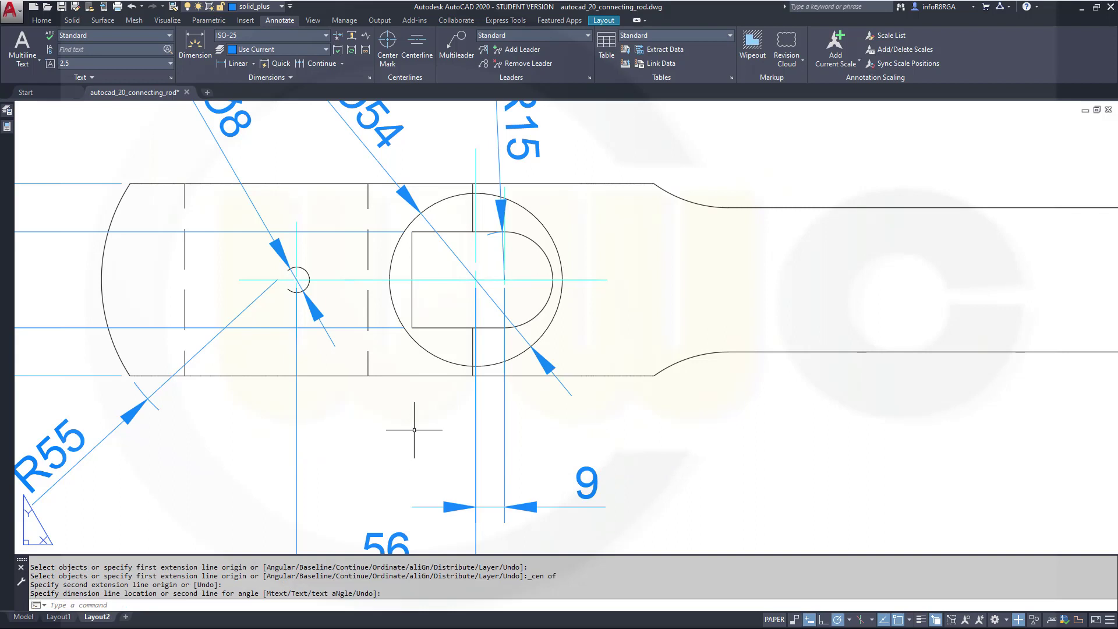
left_click(195, 47)
left_click(411, 328)
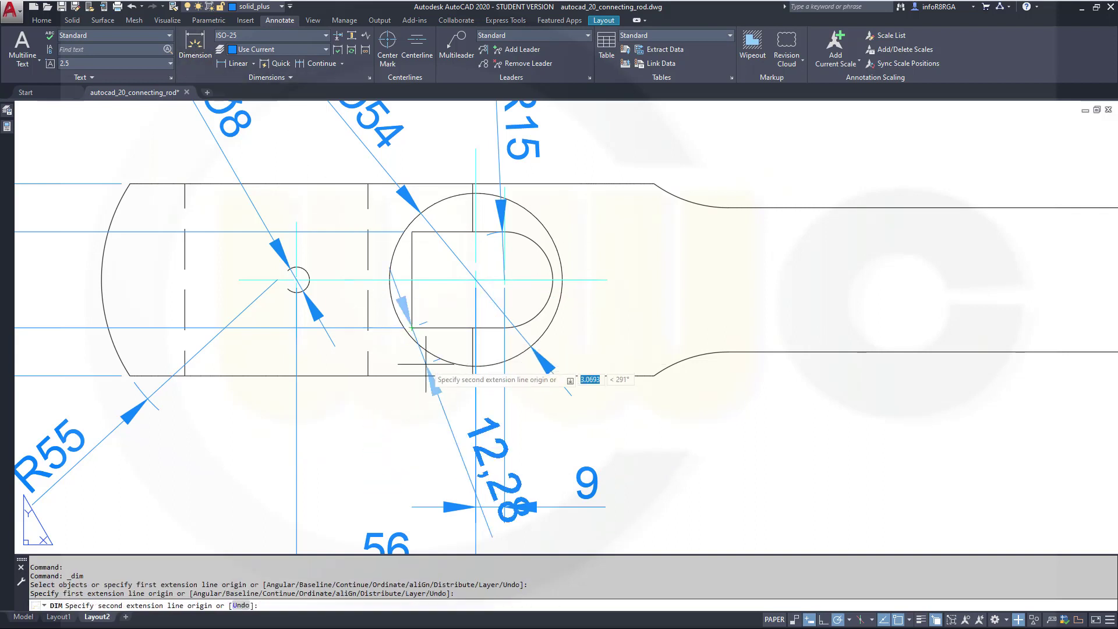
right_click(425, 364, "shift")
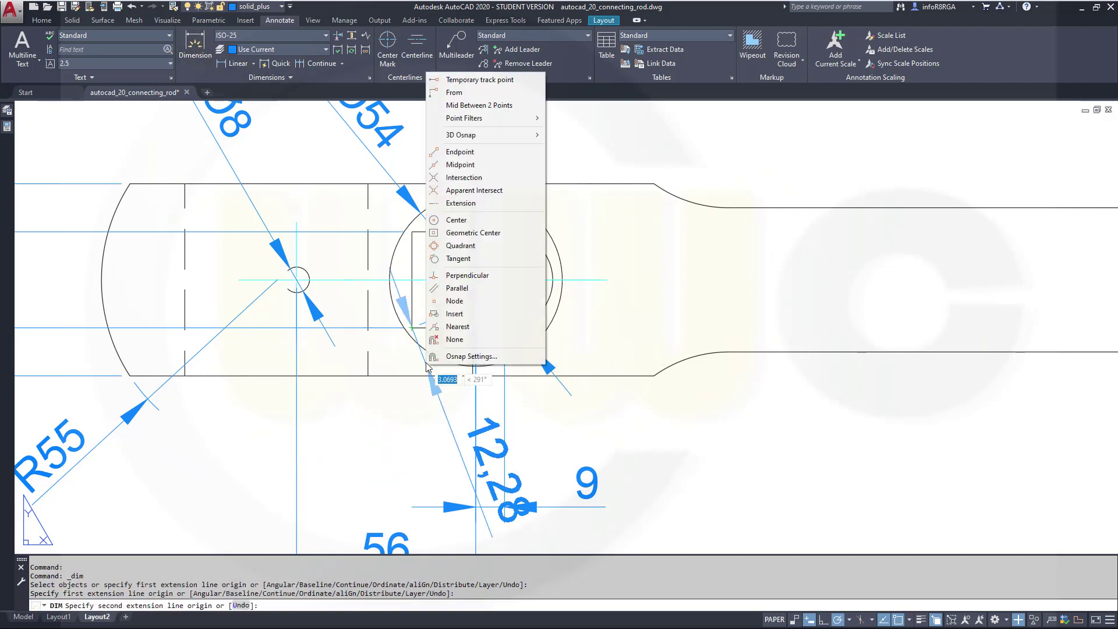
left_click(460, 220)
left_click(552, 238)
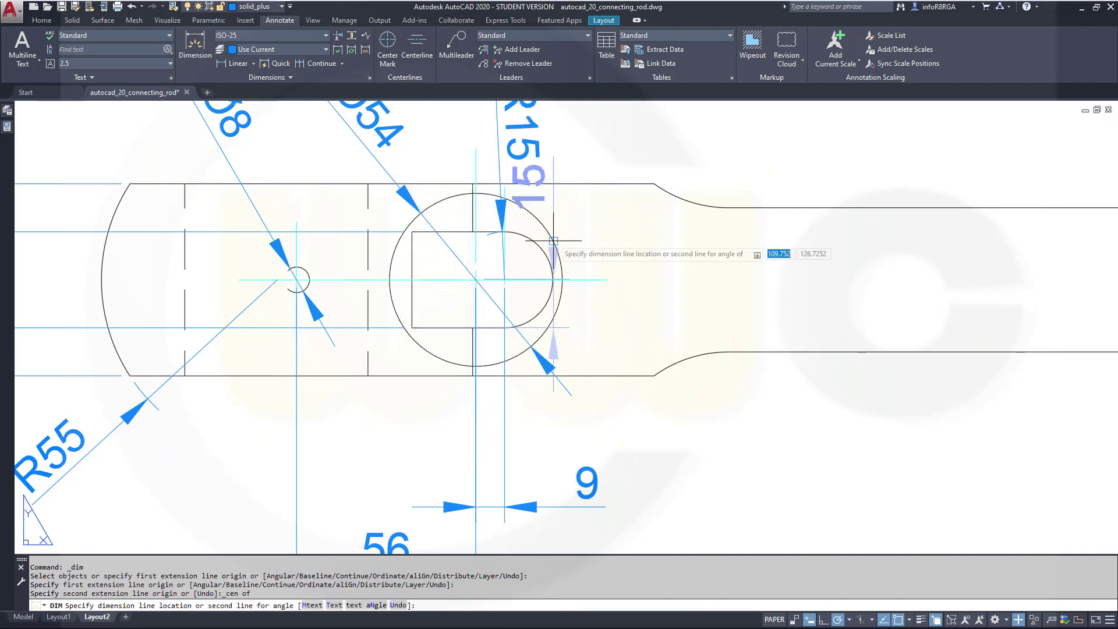
left_click(445, 462)
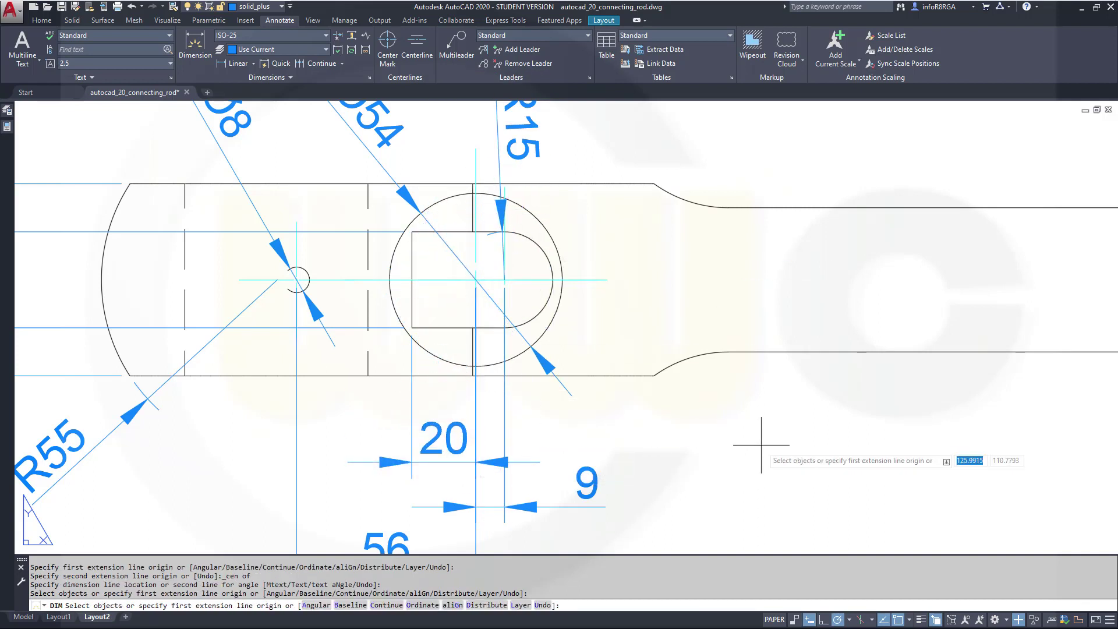
At the front view's right end, place the vertical 30 slot-height dimension.
scroll(751, 445, "down", 4)
scroll(839, 451, "down", 3)
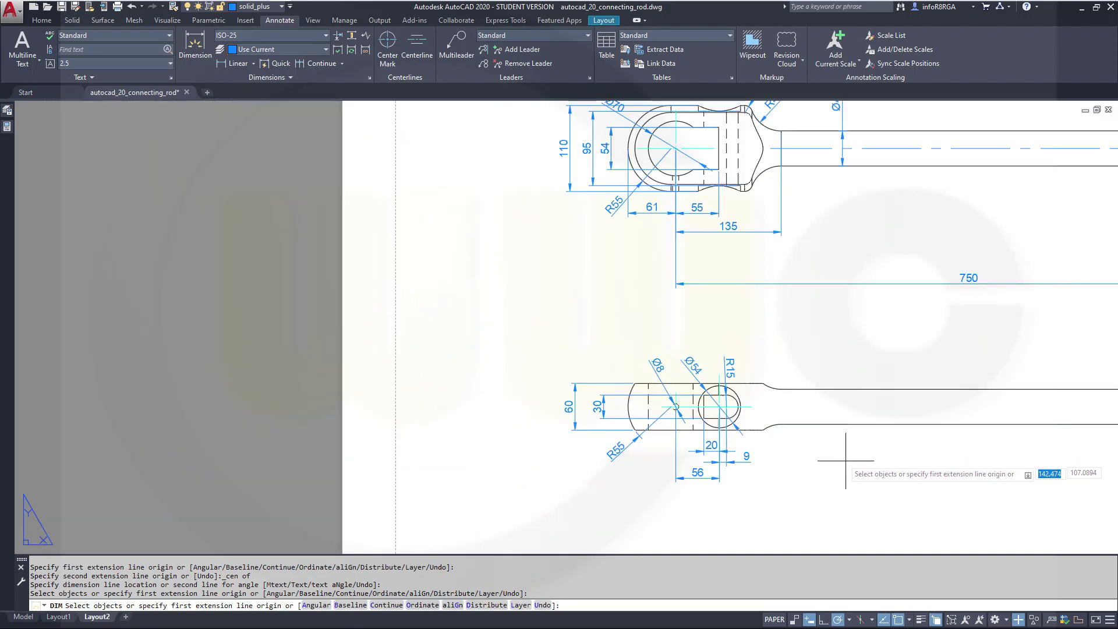
mouse_move(864, 451)
middle_mouse_down()
mouse_move(424, 430)
mouse_move(345, 442)
mouse_move(391, 448)
middle_mouse_up()
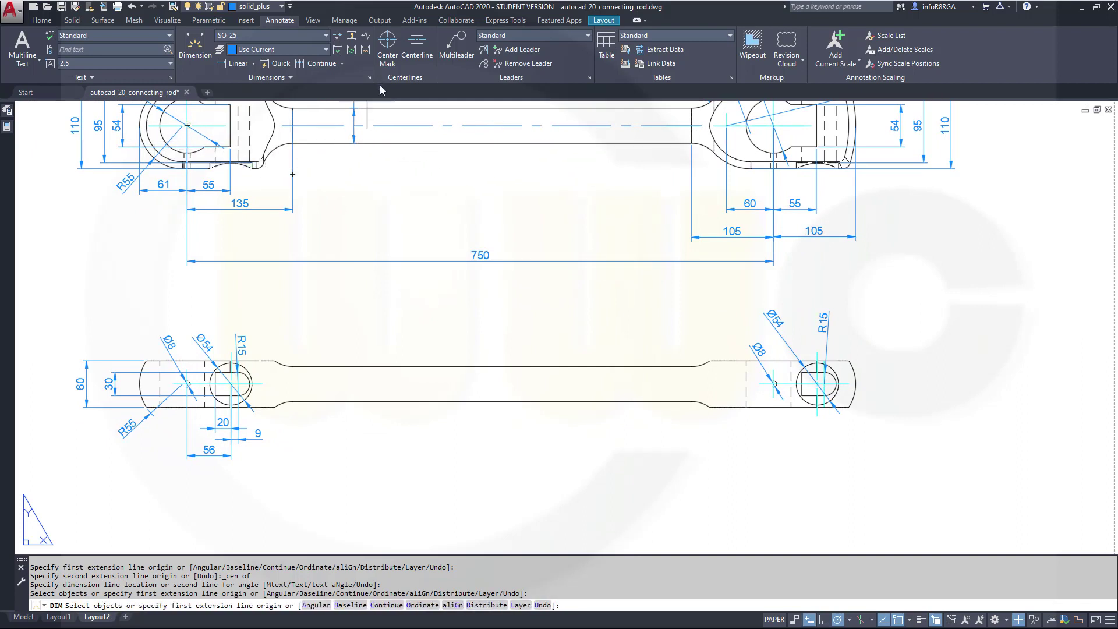
left_click(224, 66)
scroll(812, 449, "up", 5)
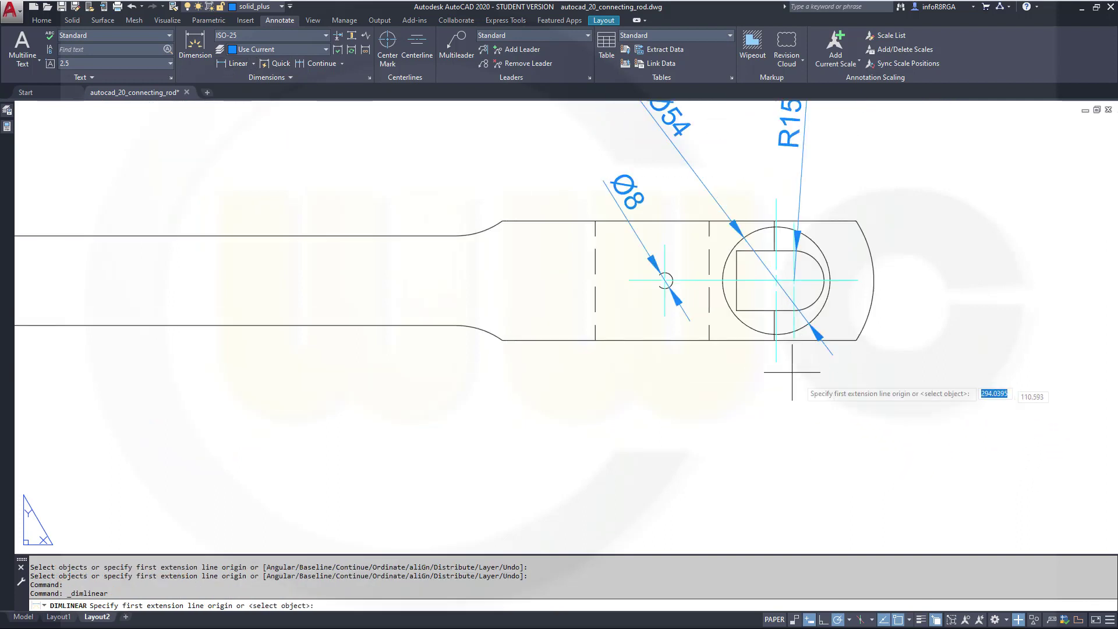
left_click(737, 309)
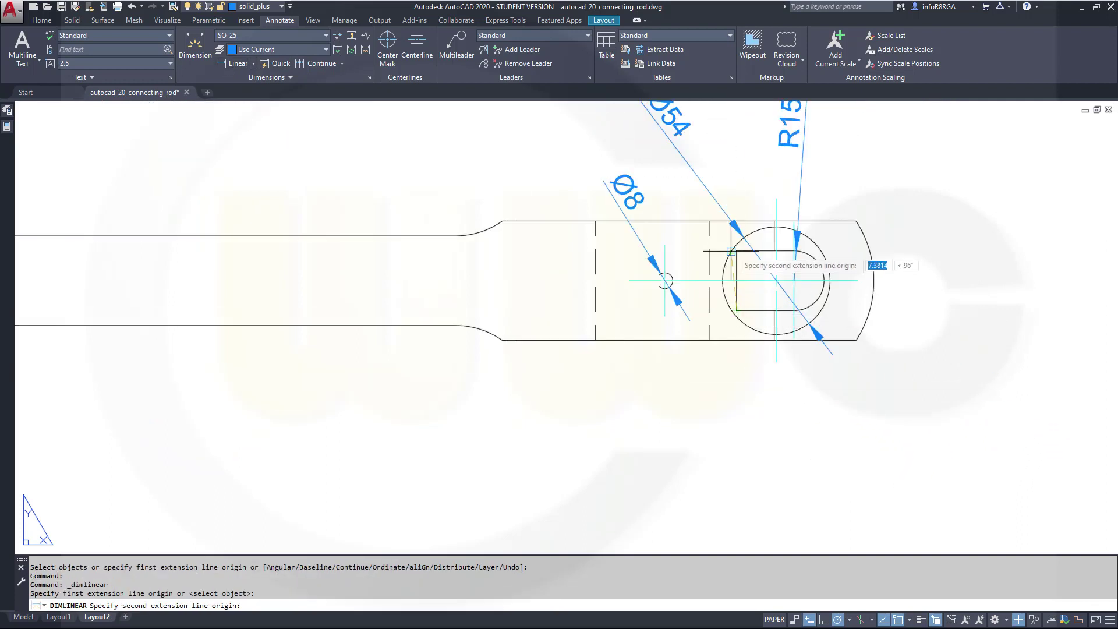
left_click(736, 250)
left_click(942, 270)
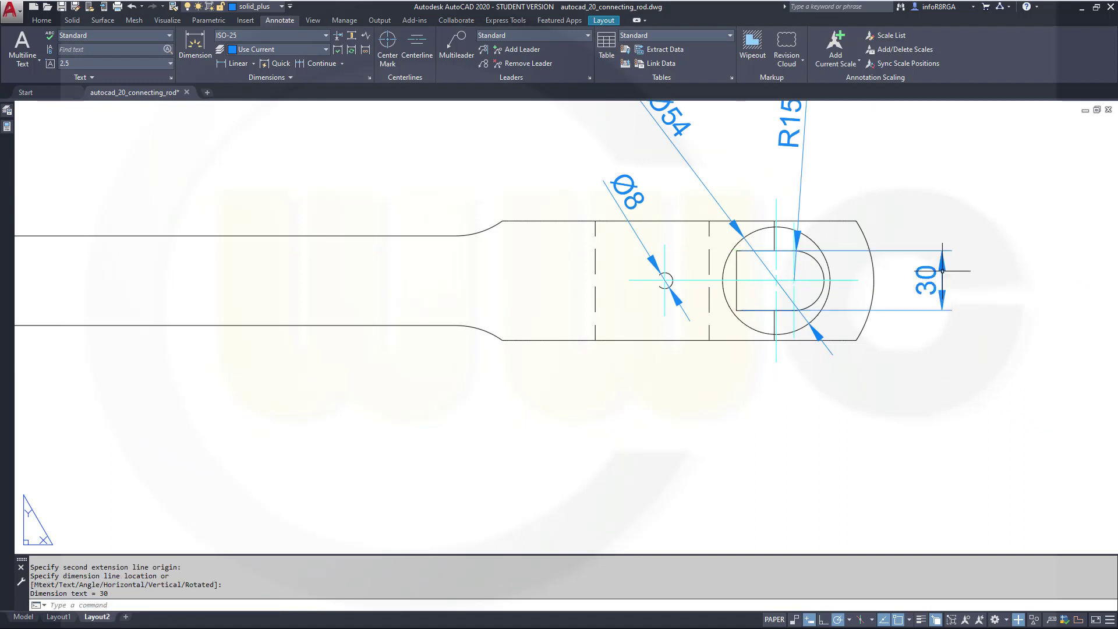
Add the vertical 60 overall-height dimension outside the 30.
key("Return")
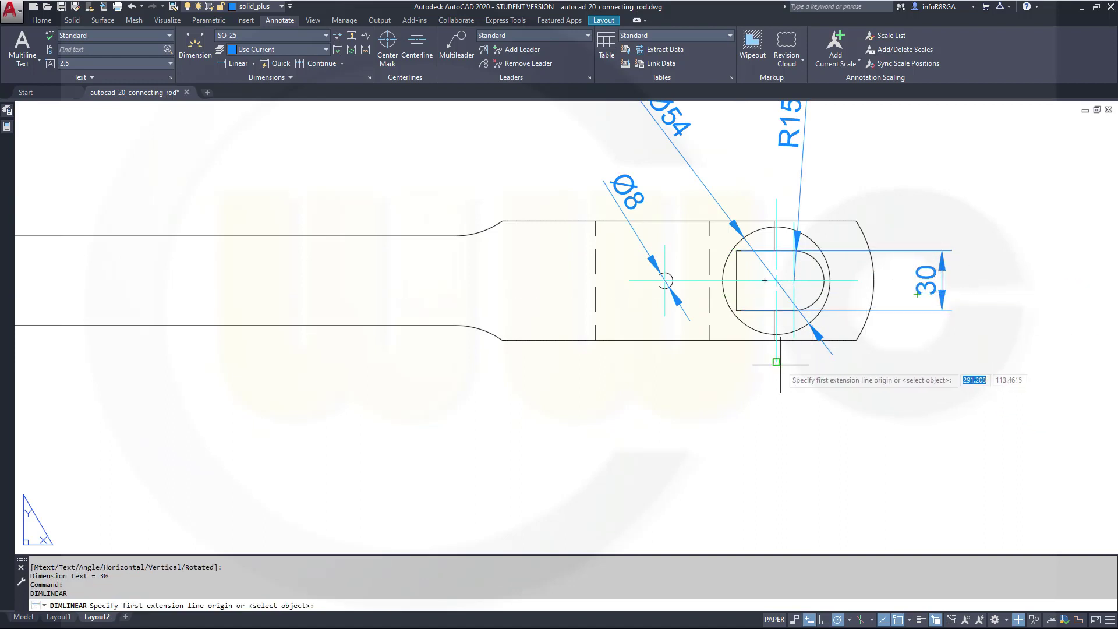
left_click(856, 340)
left_click(856, 220)
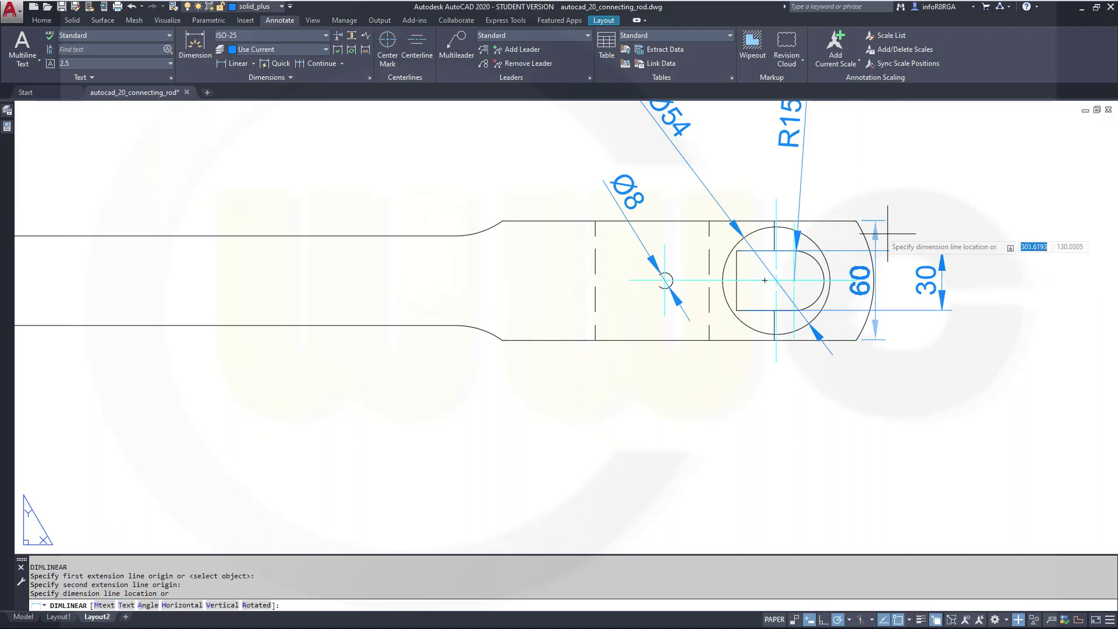
left_click(1007, 280)
left_click(189, 40)
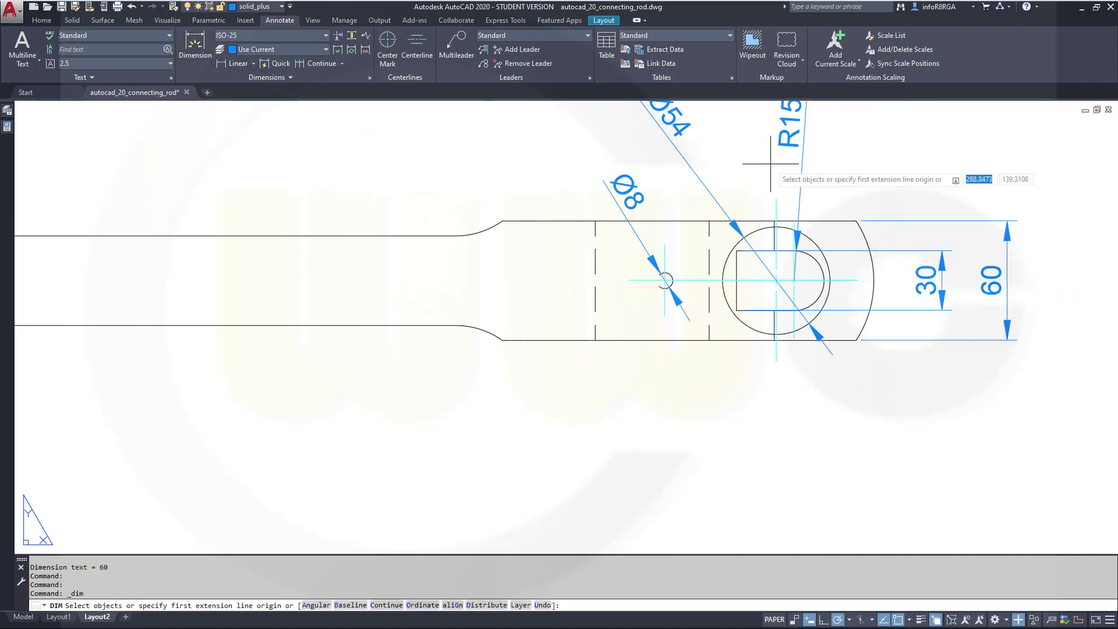
left_click(864, 233)
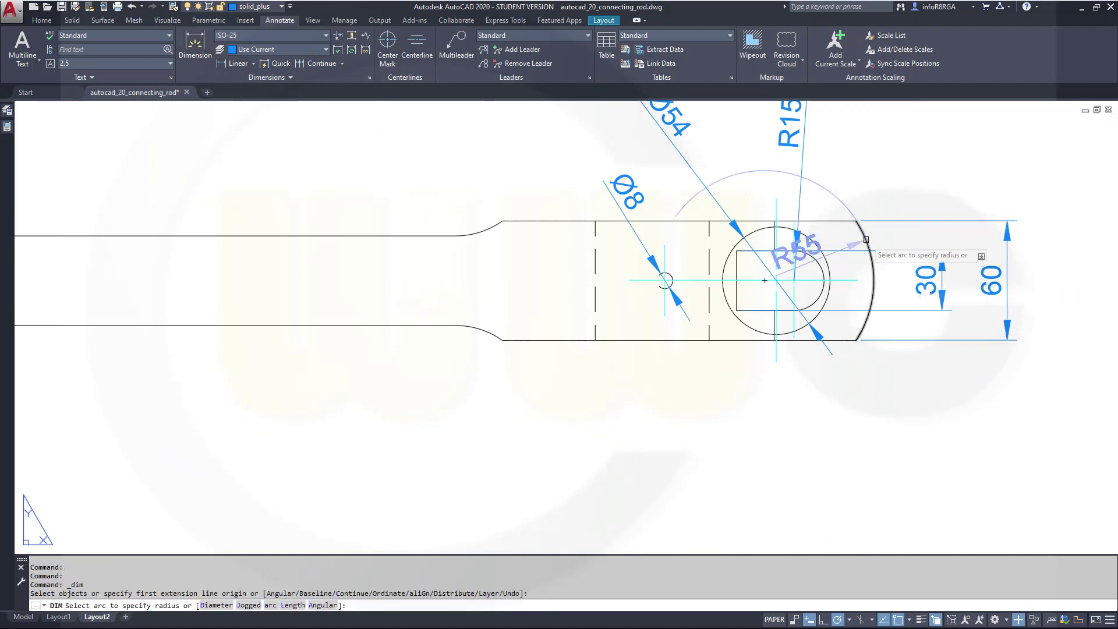
left_click(934, 185)
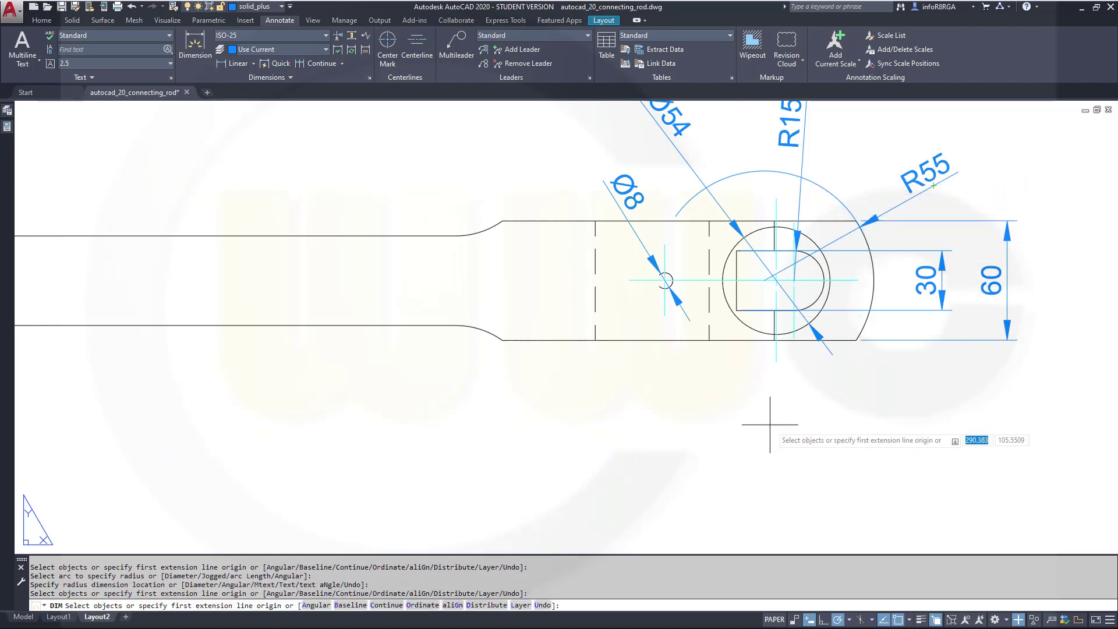
right_click(730, 423, "shift")
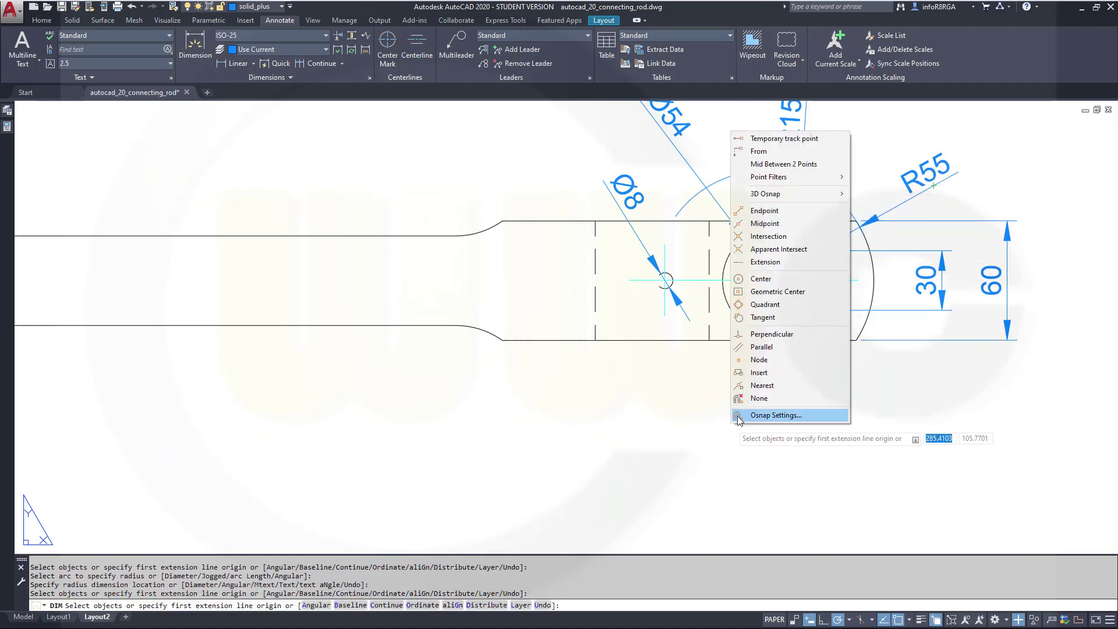
left_click(789, 283)
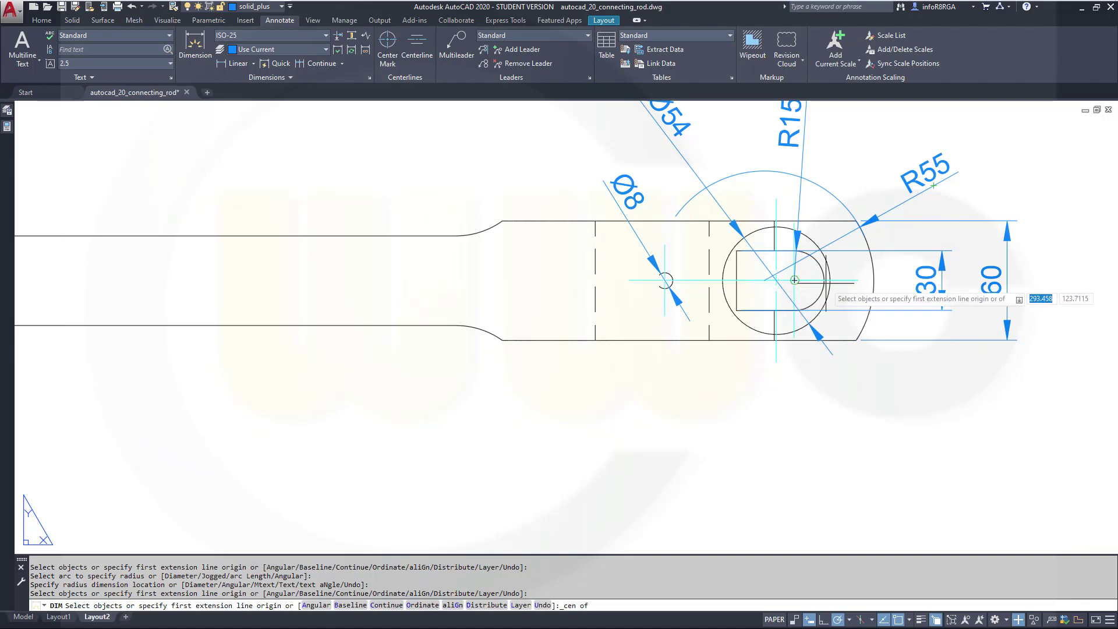
left_click(818, 300)
right_click(826, 312, "shift")
left_click(857, 458)
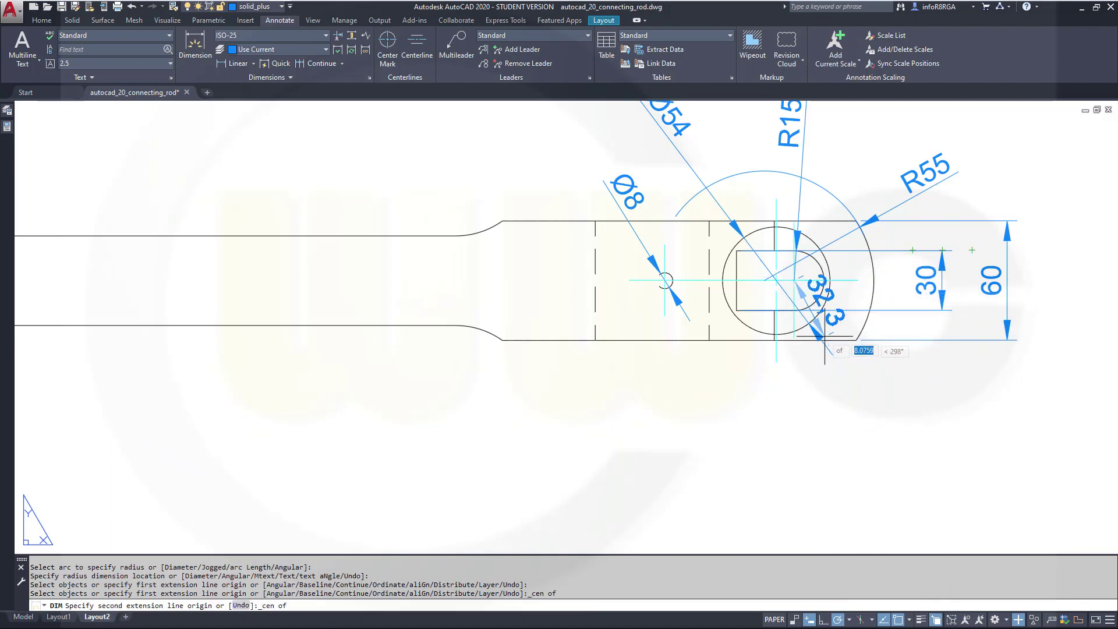
left_click(820, 317)
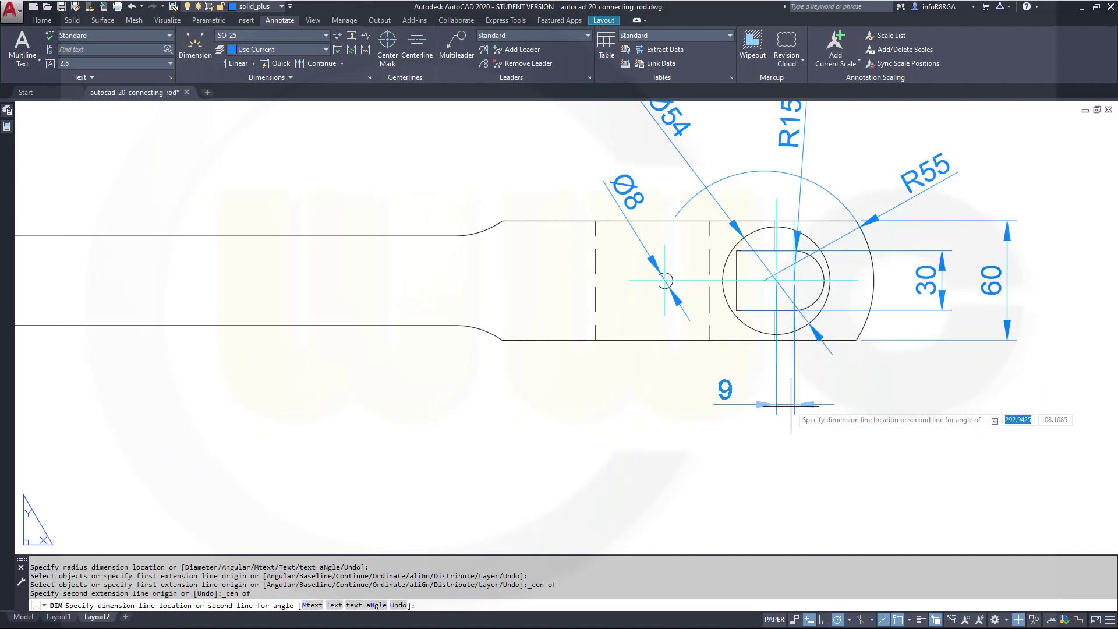
left_click(806, 436)
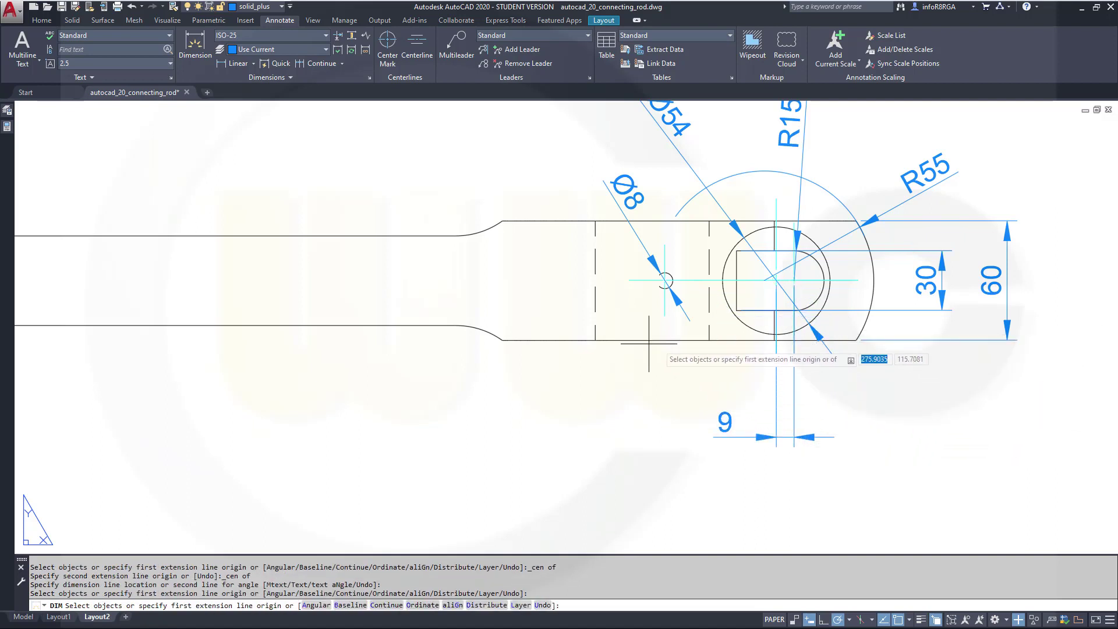
right_click(641, 384)
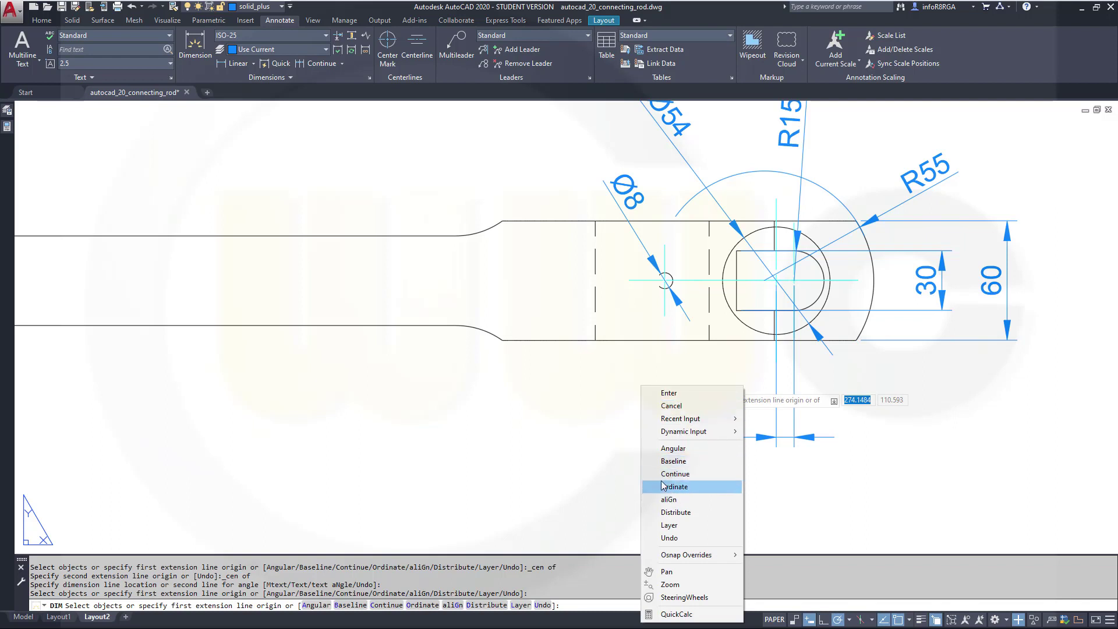
left_click(635, 479)
right_click(642, 461, "shift")
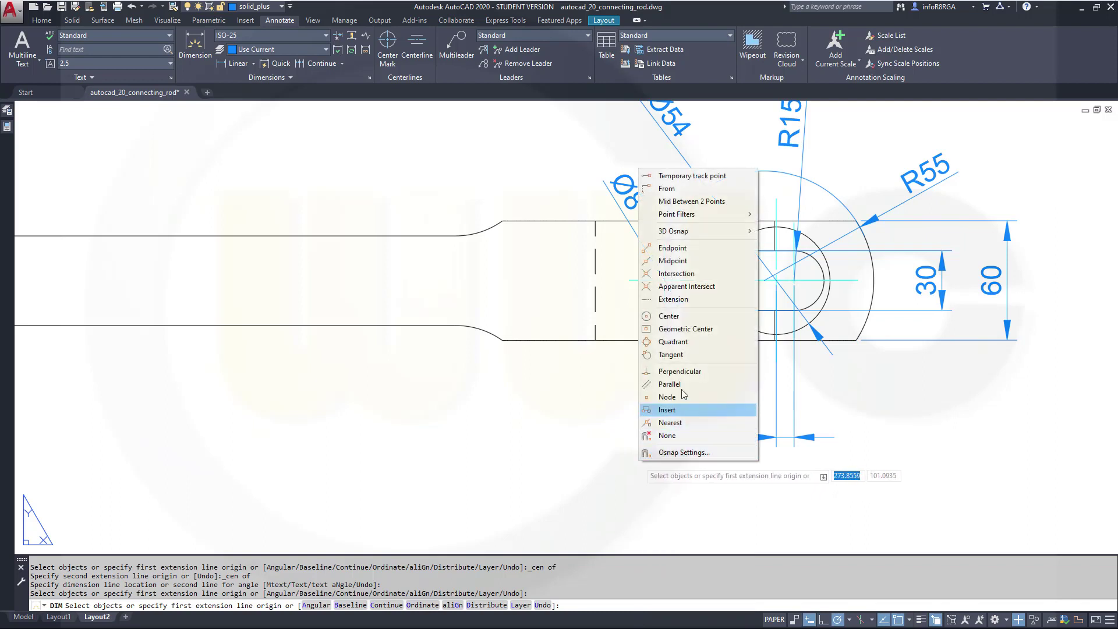
left_click(669, 317)
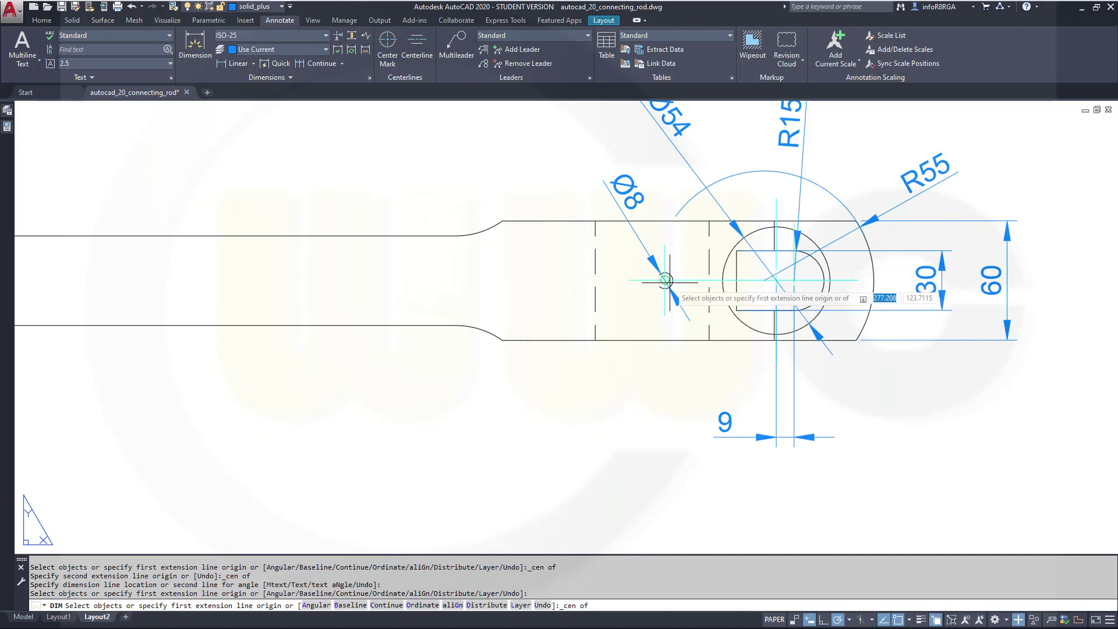
left_click(669, 282)
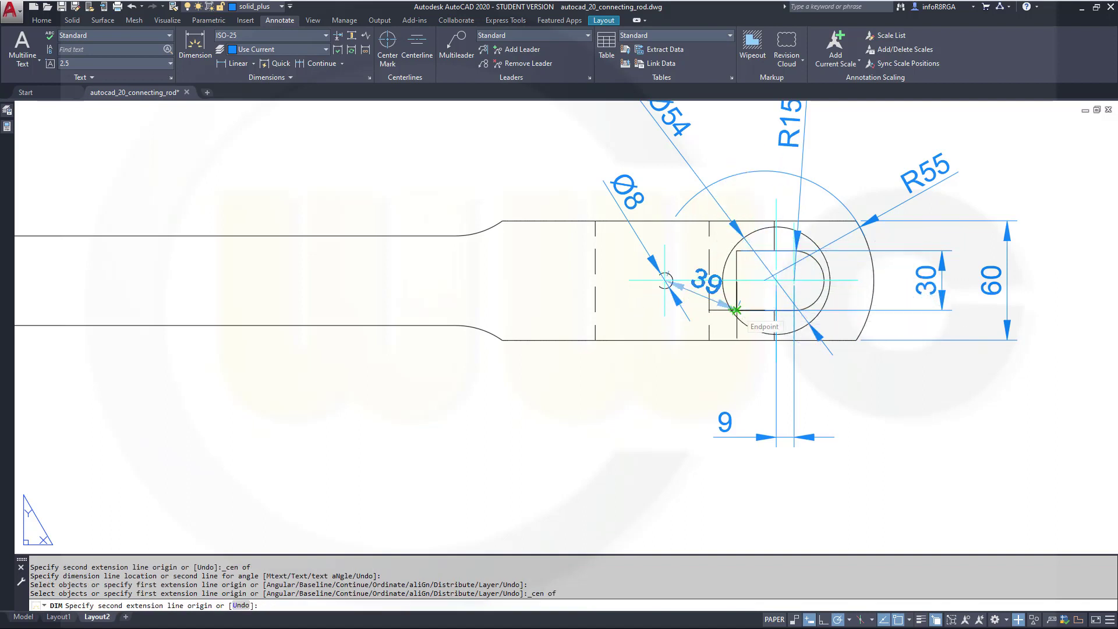
left_click(736, 310)
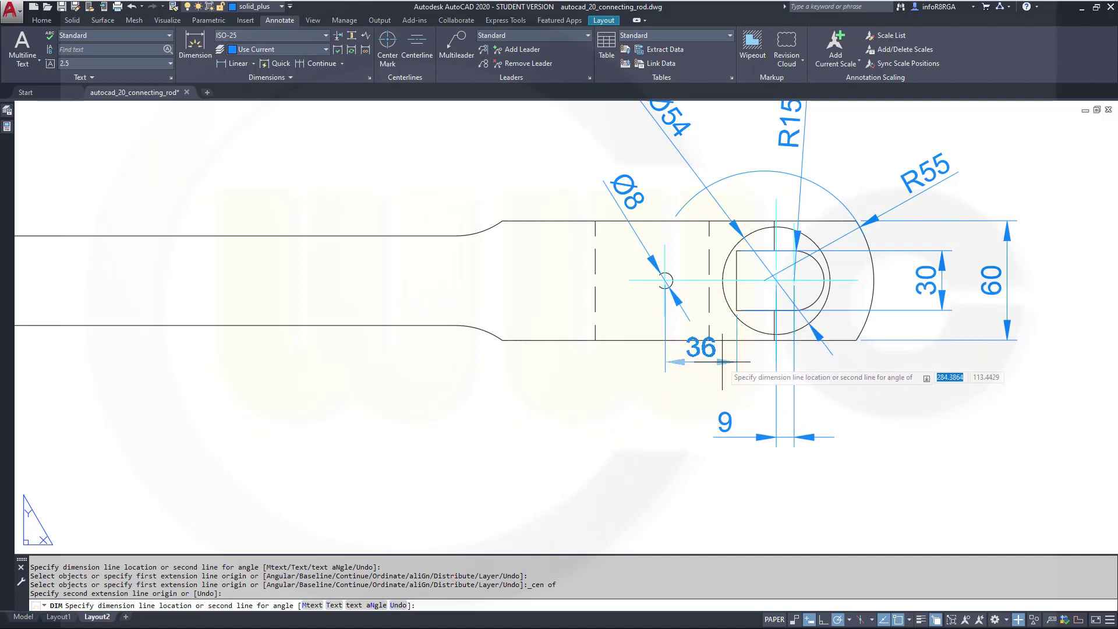
key("Escape")
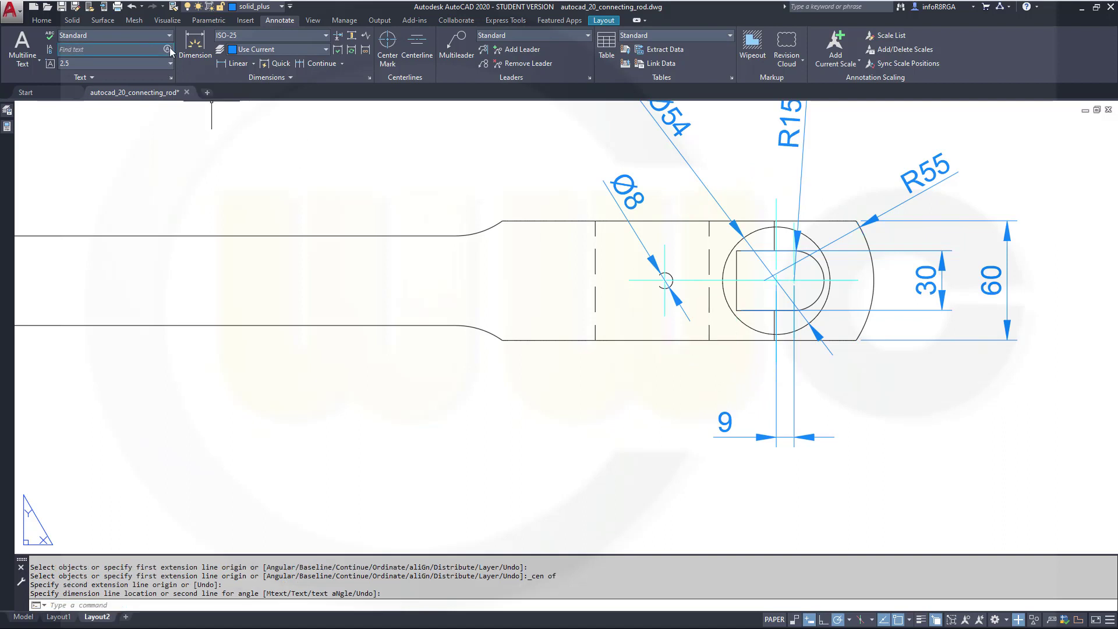
Dimension 56 between the small and large hole centres, placed below the view.
left_click(198, 47)
right_click(585, 301, "shift")
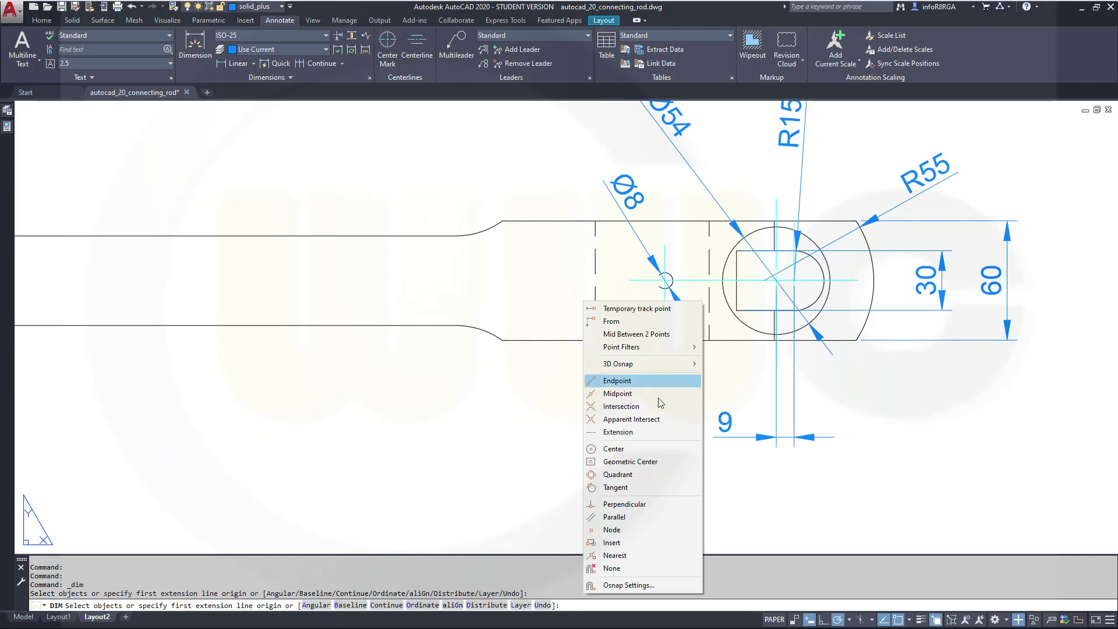
left_click(647, 449)
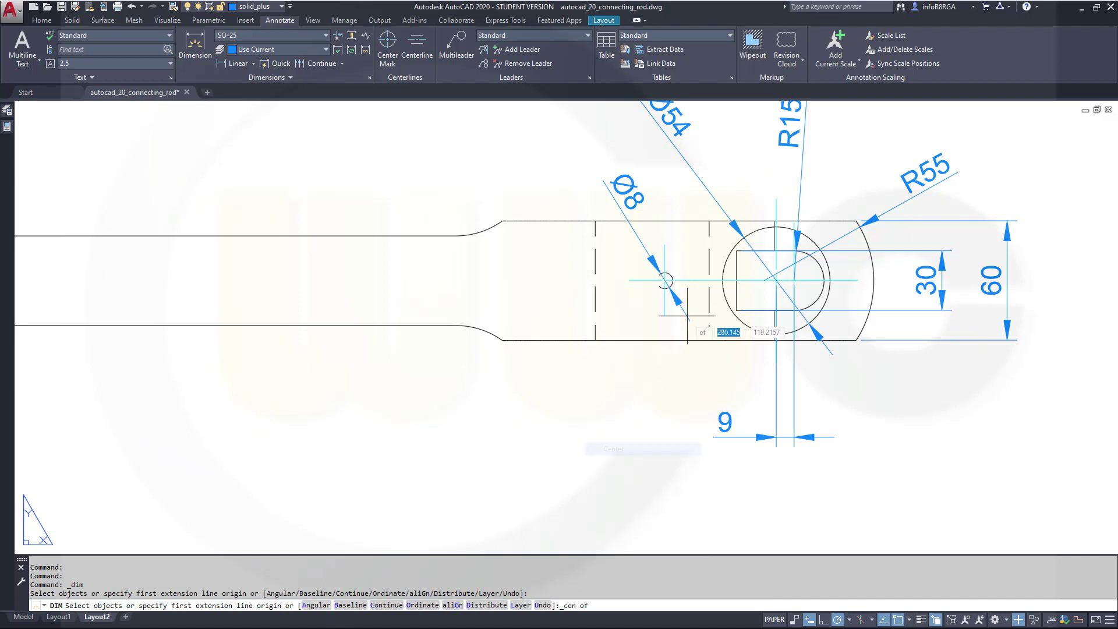
left_click(672, 280)
right_click(704, 239, "shift")
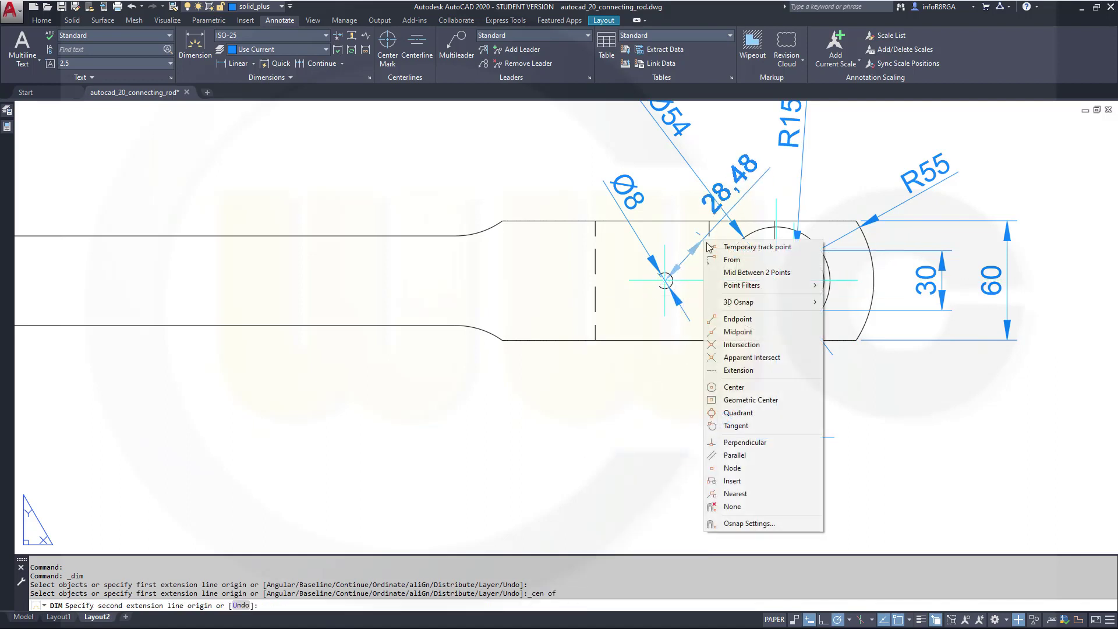
left_click(743, 392)
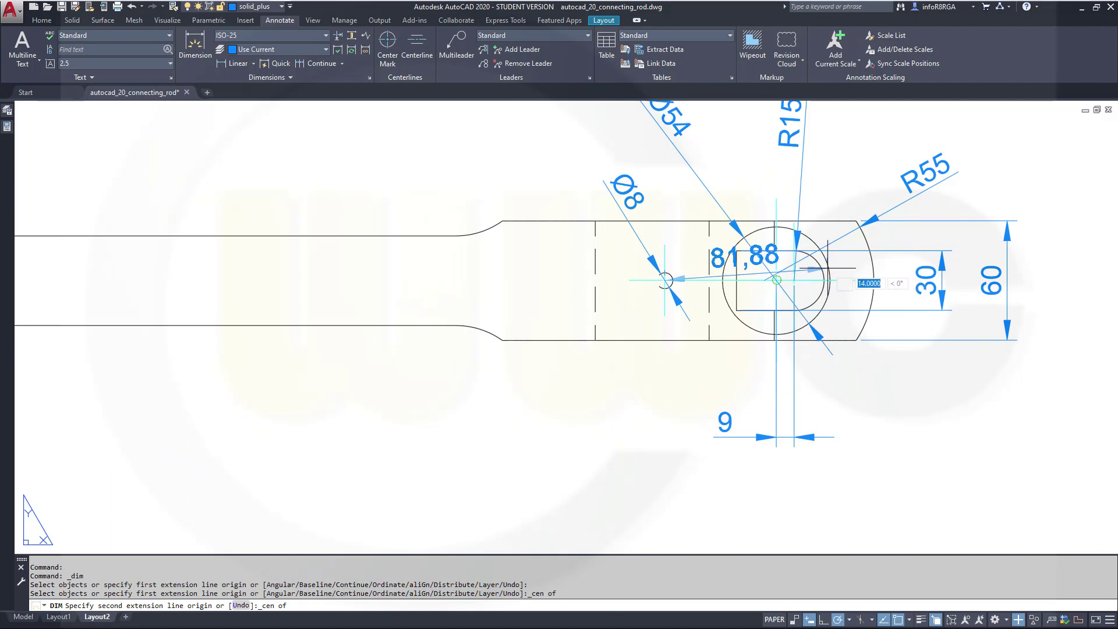
left_click(828, 268)
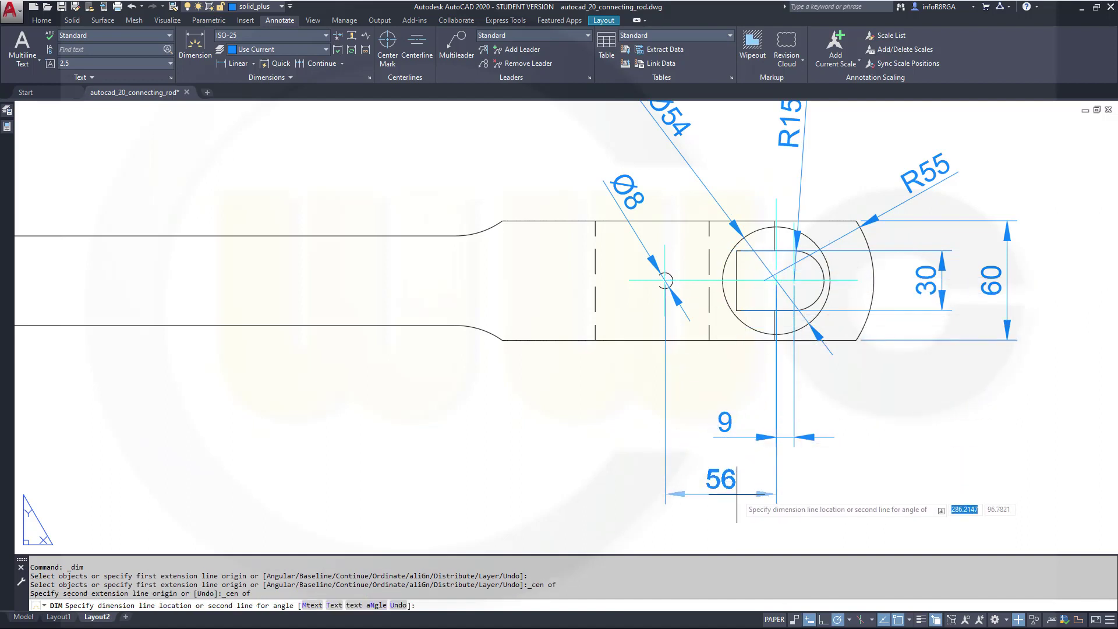
left_click(745, 503)
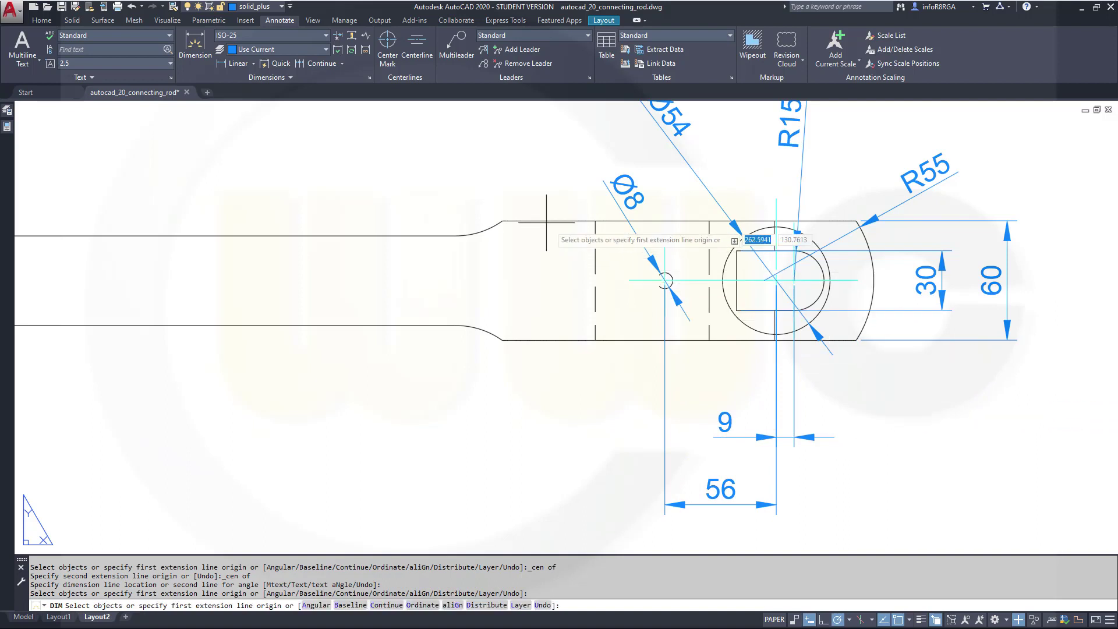
Add the 20 dimension from the slot's lower corner to the large hole's centre, above the 9.
left_click(737, 310)
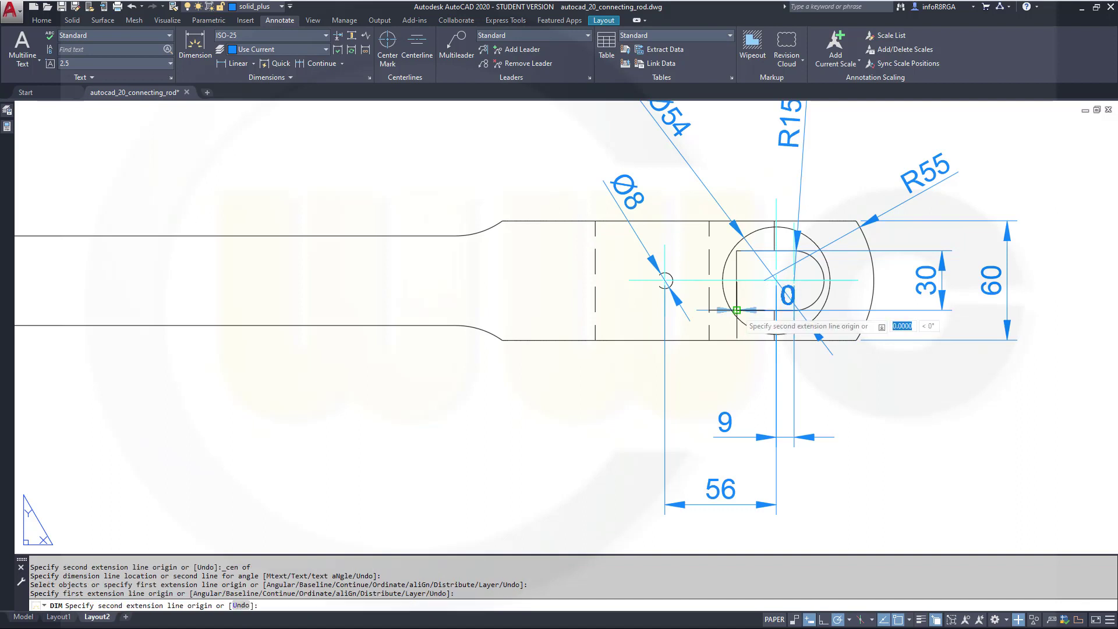
right_click(737, 288, "shift")
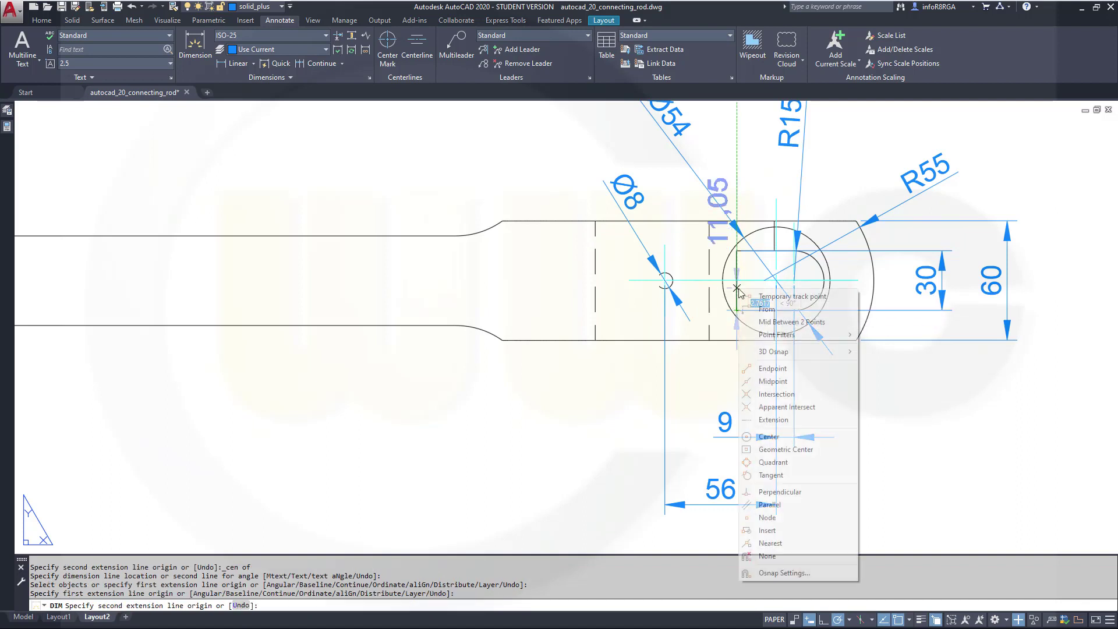
left_click(770, 437)
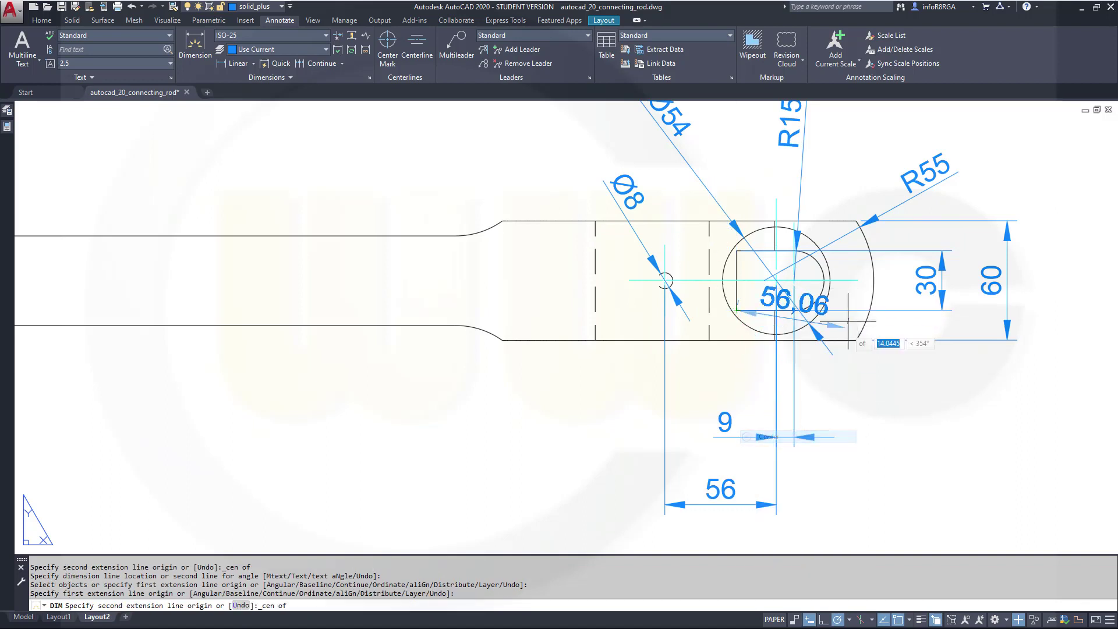
left_click(794, 281)
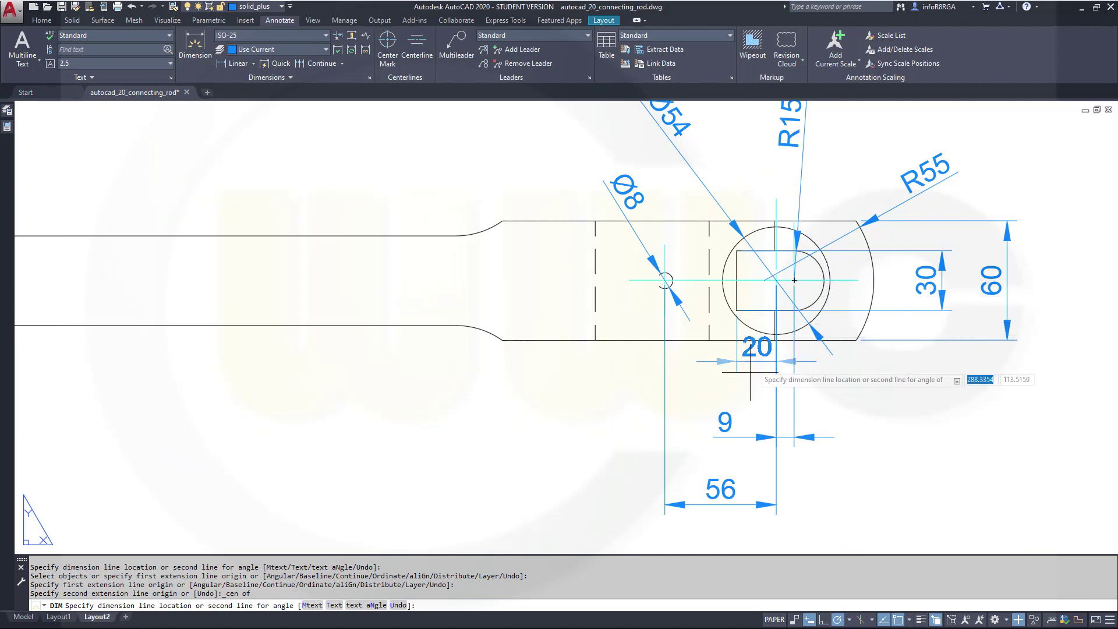
left_click(816, 393)
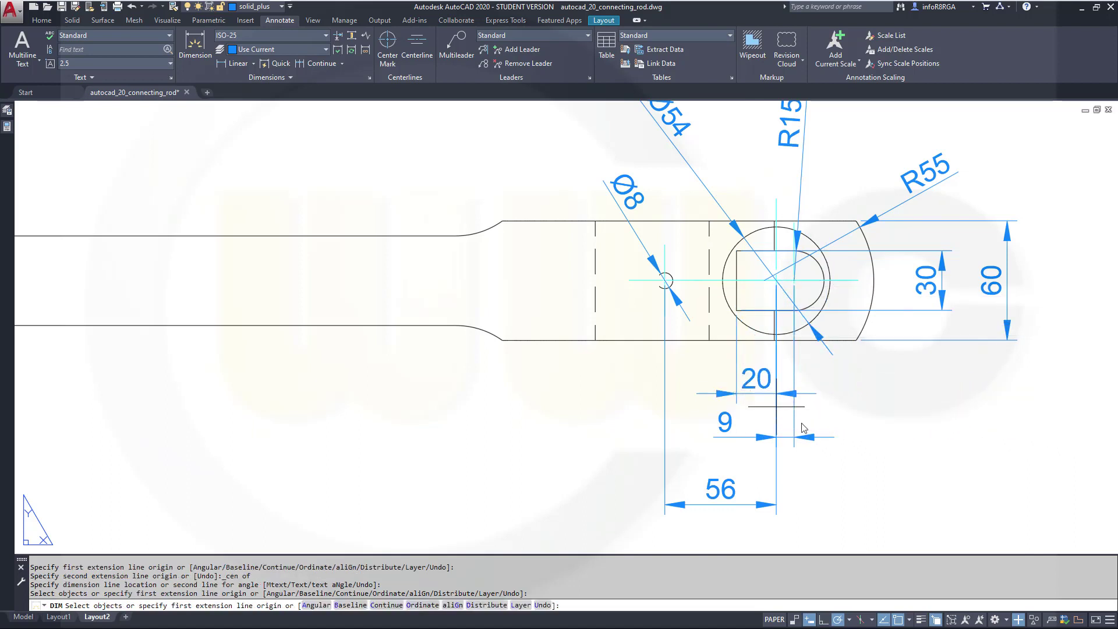
Snap the dimension's endpoints to the centres of the front view's left and right large holes.
scroll(466, 430, "down", 4)
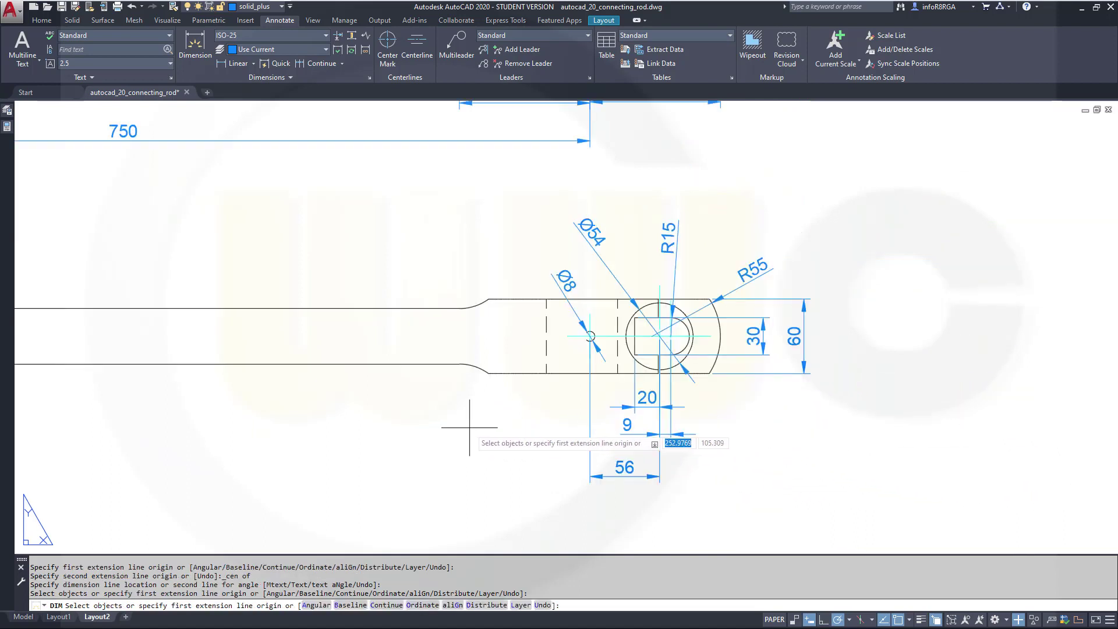
scroll(538, 387, "up", 3)
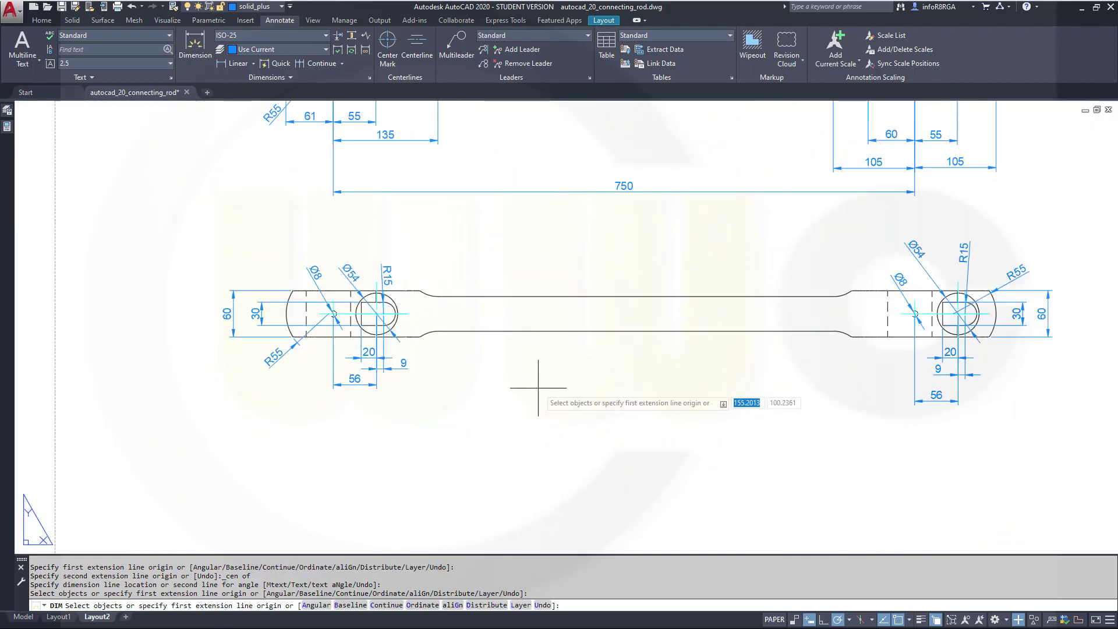
right_click(528, 393, "shift")
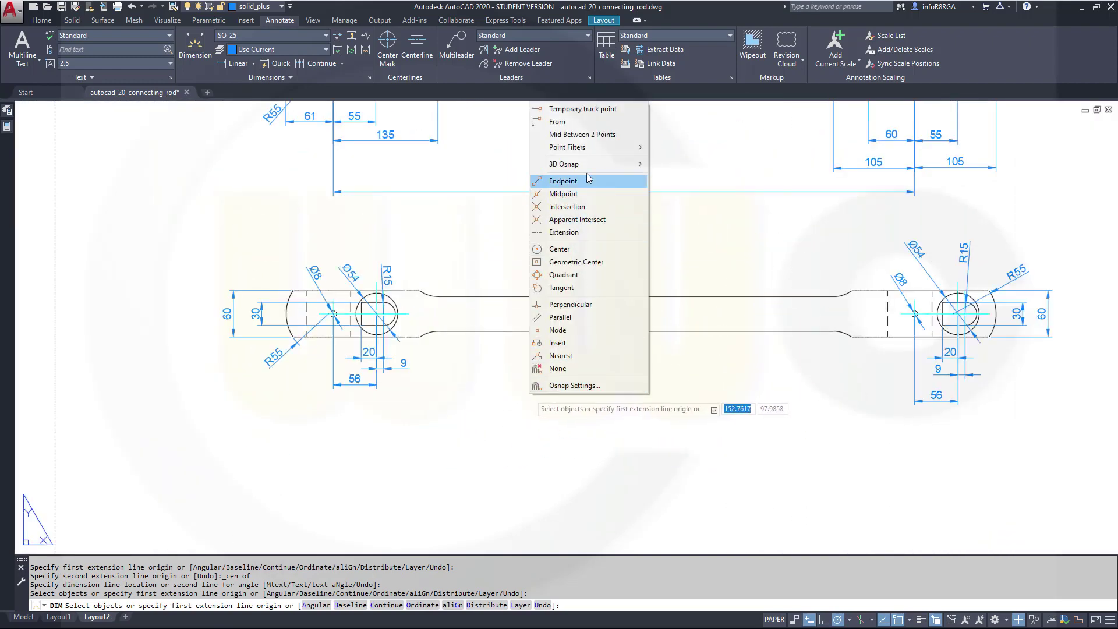
left_click(559, 248)
scroll(327, 326, "up", 5)
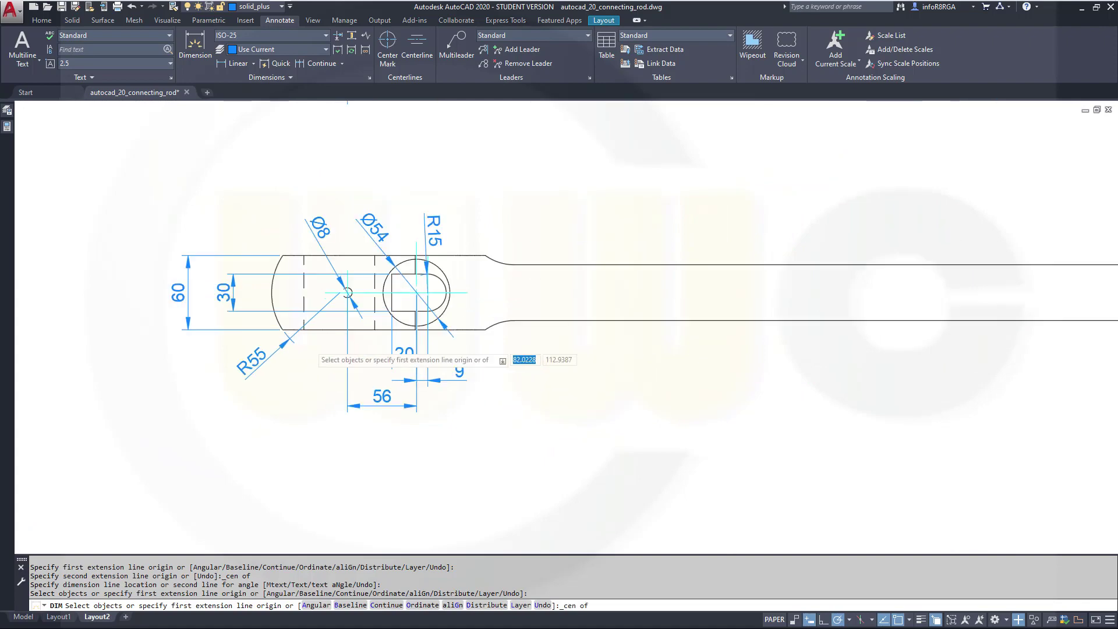
left_click(410, 223)
scroll(411, 223, "down", 6)
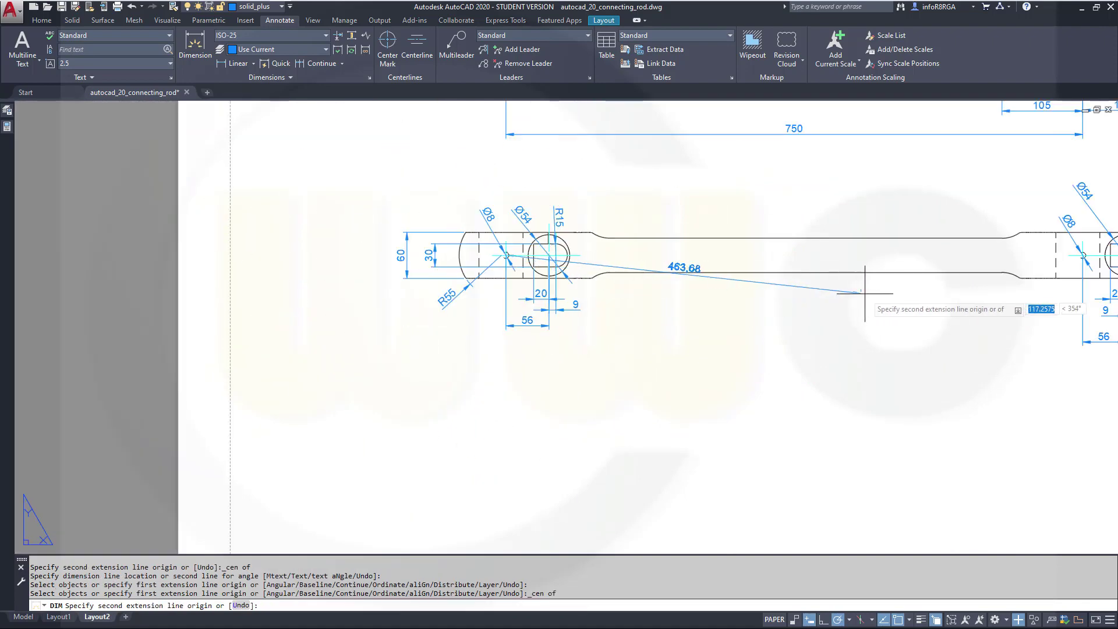
scroll(781, 320, "up", 2)
right_click(680, 367, "shift")
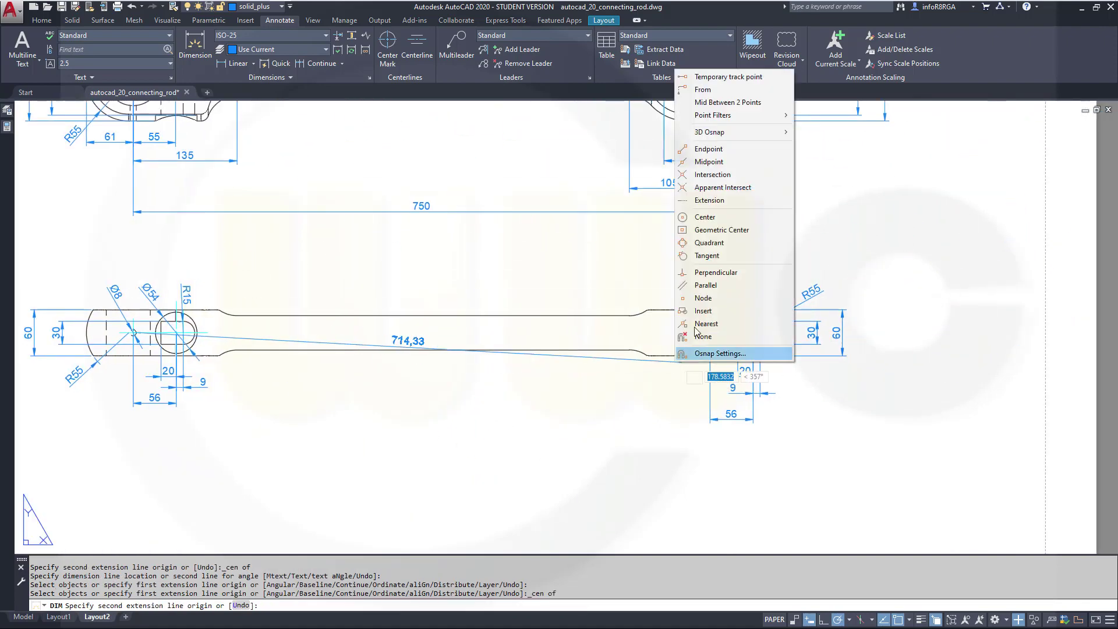
left_click(714, 223)
scroll(688, 304, "up", 5)
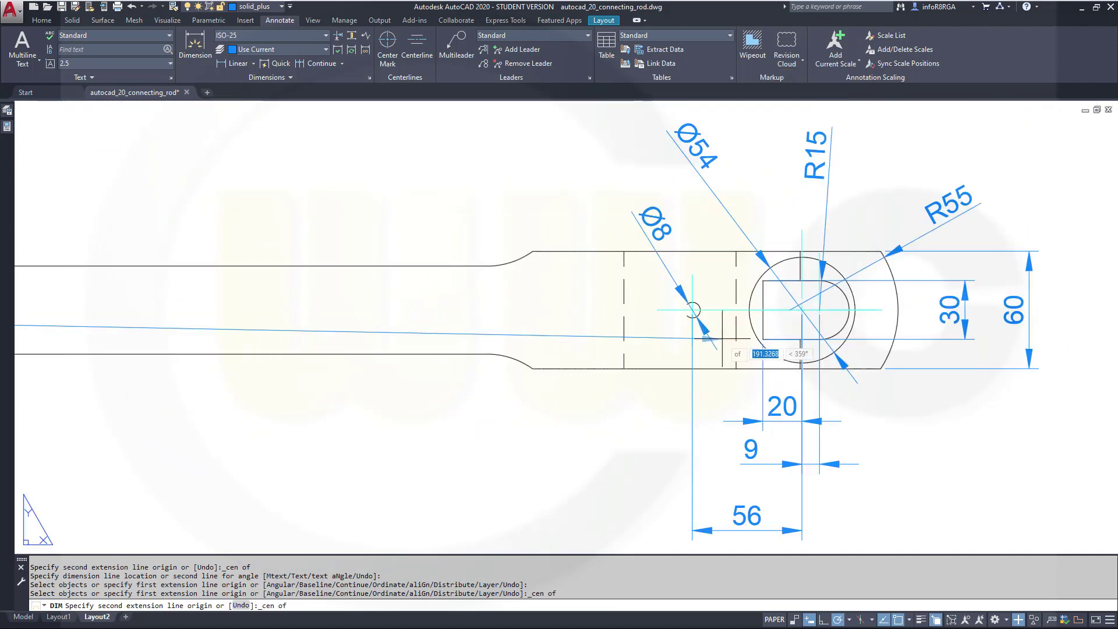
left_click(684, 304)
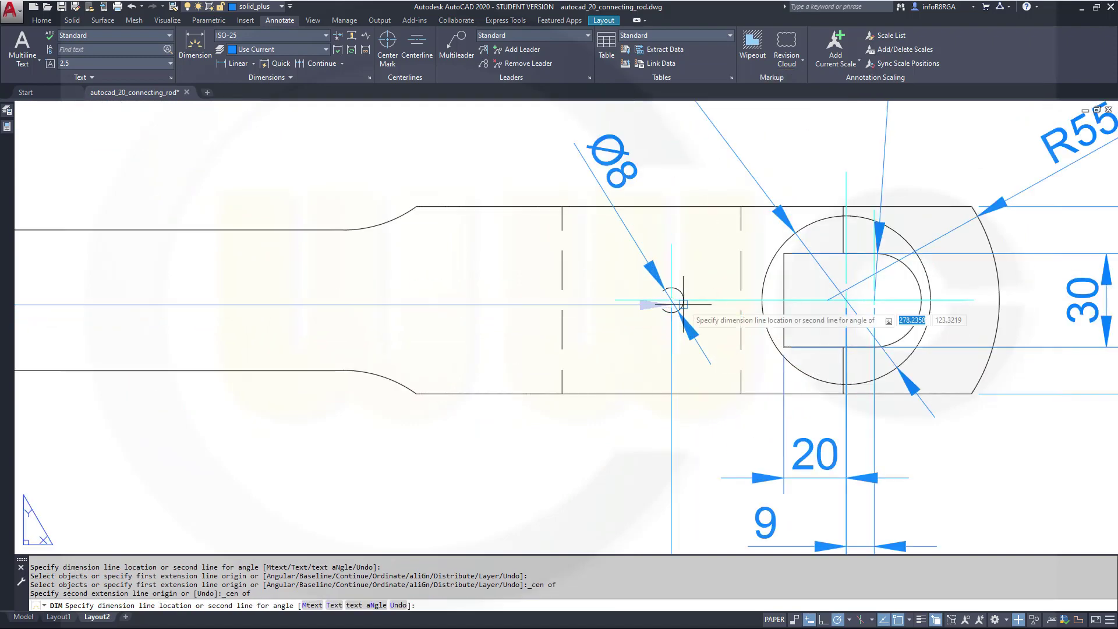
scroll(539, 405, "down", 7)
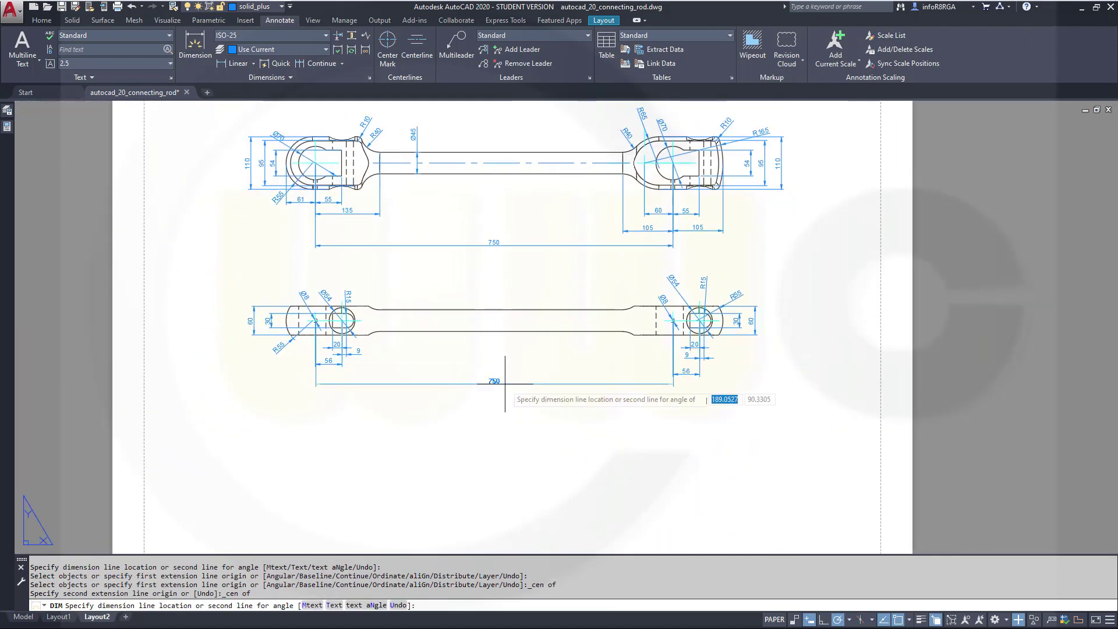
Place the 750 dimension beneath the front view, recentre the sheet and end dimensioning.
left_click(505, 384)
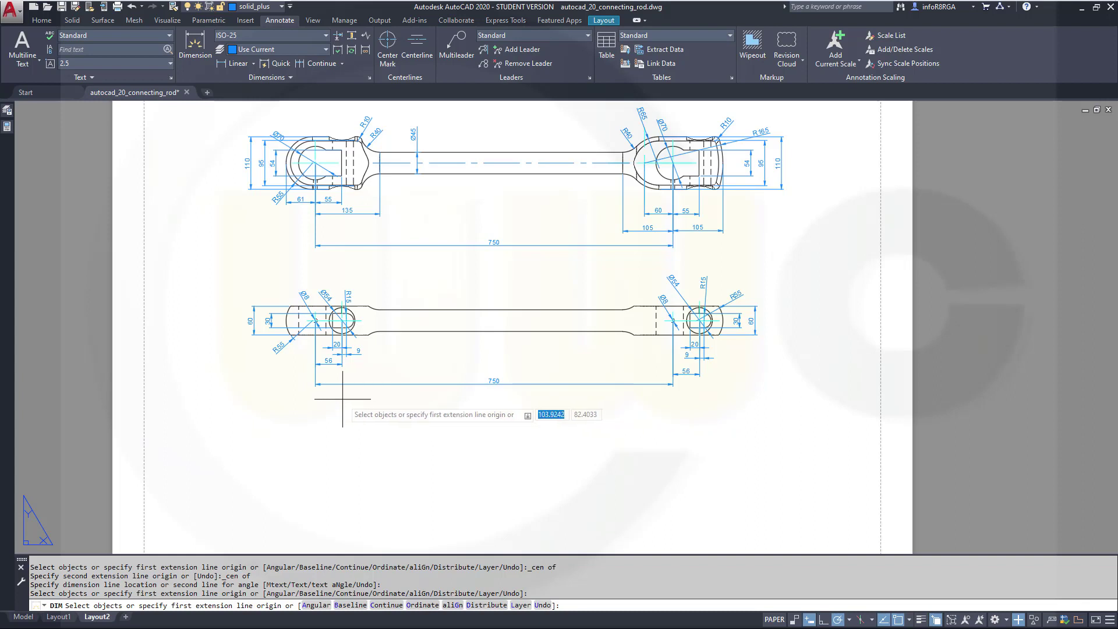
mouse_move(464, 351)
middle_mouse_down()
mouse_move(476, 430)
mouse_move(531, 428)
middle_mouse_up()
key("Return")
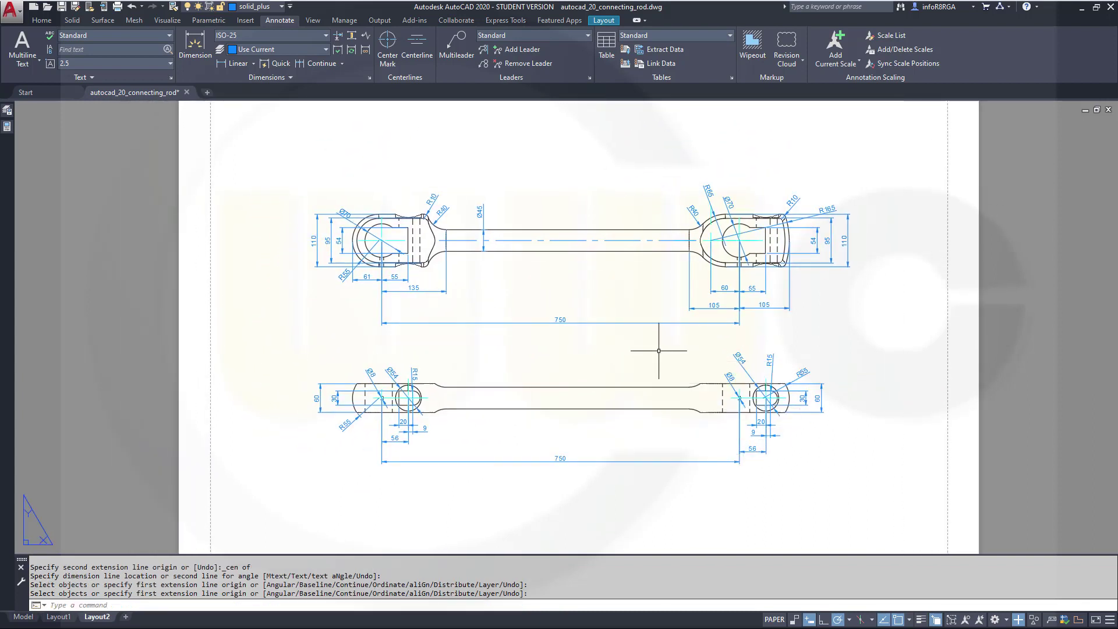